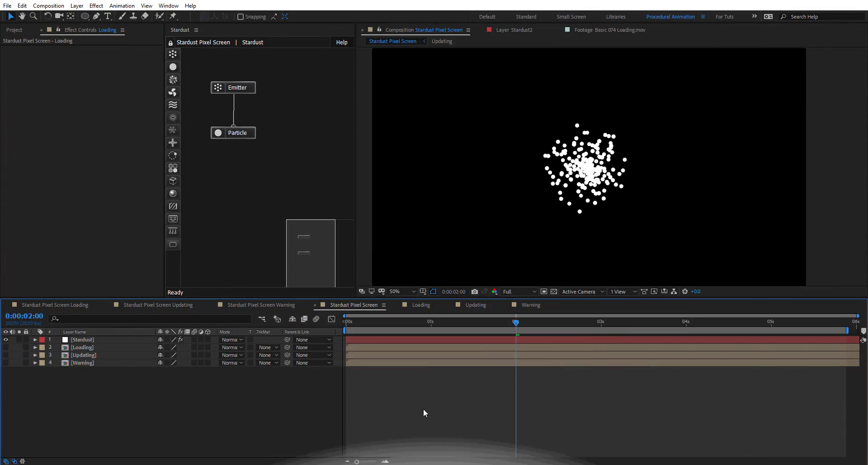
# - Go through the Stardust, Loading, Updating and Warning layers of the Stardust Pixel Screen composition
pyautogui.click(90, 341)
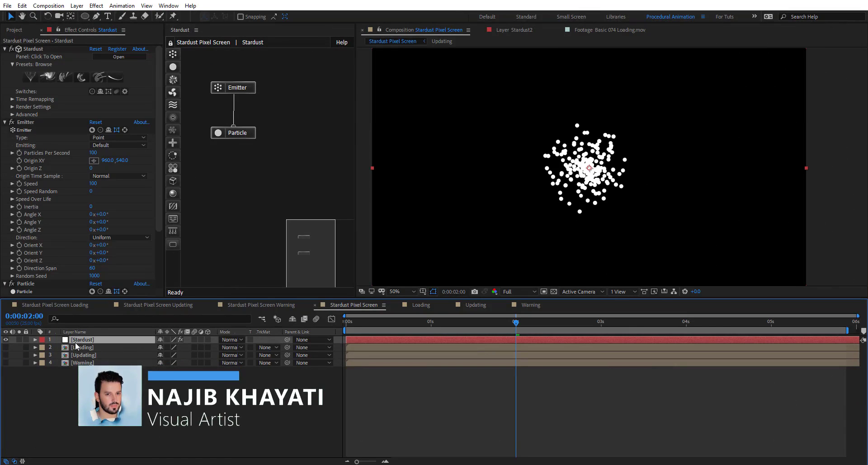
pyautogui.click(98, 348)
pyautogui.click(98, 355)
pyautogui.click(97, 362)
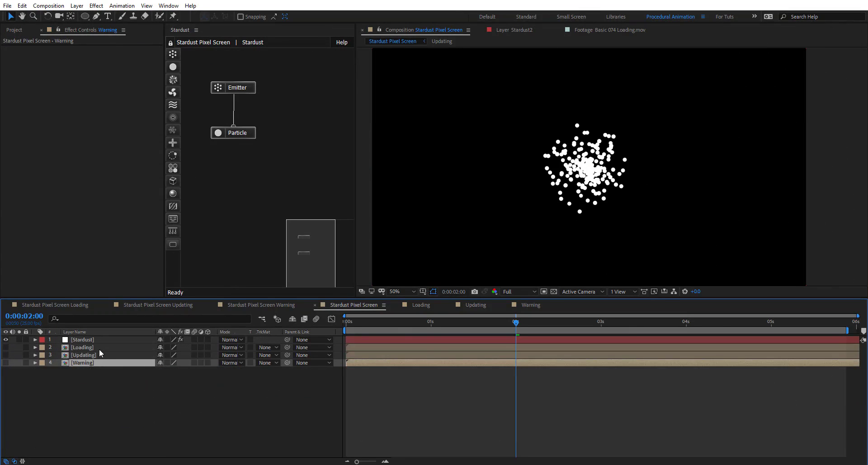
# - Open the Loading composition and review its text and Loading.mov animation over time
pyautogui.doubleClick(99, 349)
pyautogui.click(520, 402)
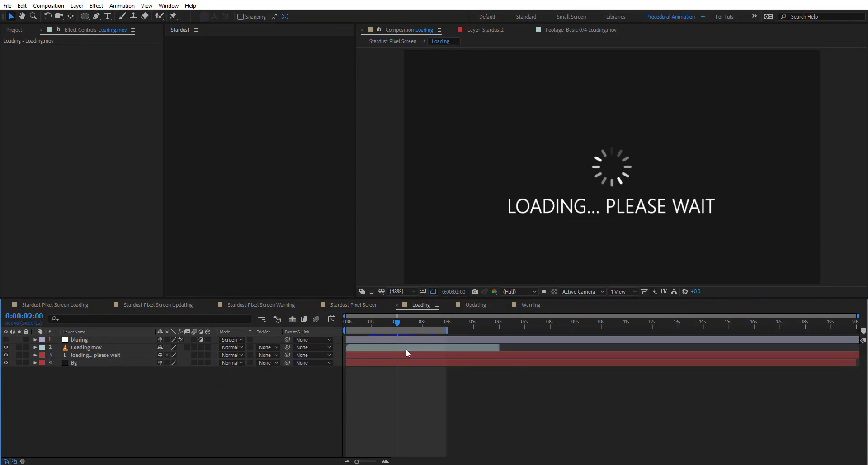
pyautogui.moveTo(394, 321); pyautogui.dragTo(350, 321)
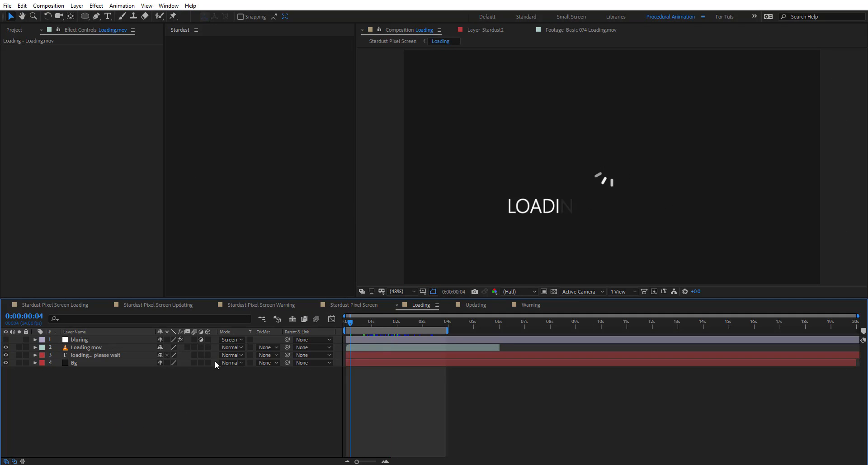
pyautogui.click(95, 356)
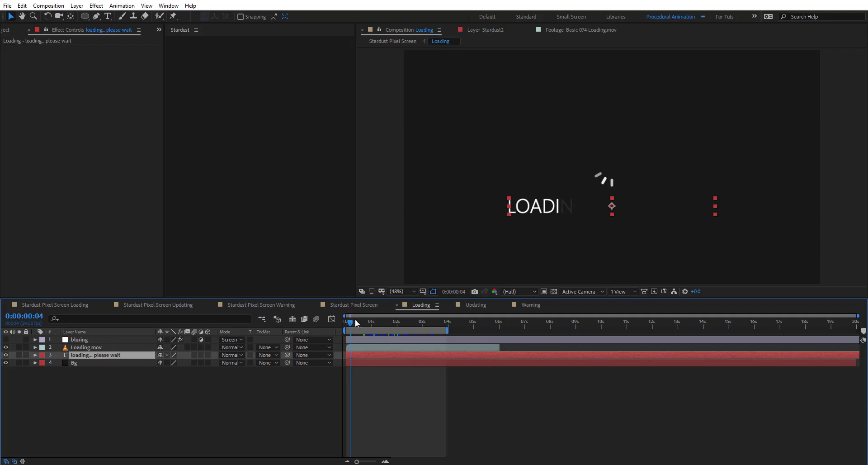
pyautogui.moveTo(349, 325); pyautogui.dragTo(380, 323)
pyautogui.click(415, 347)
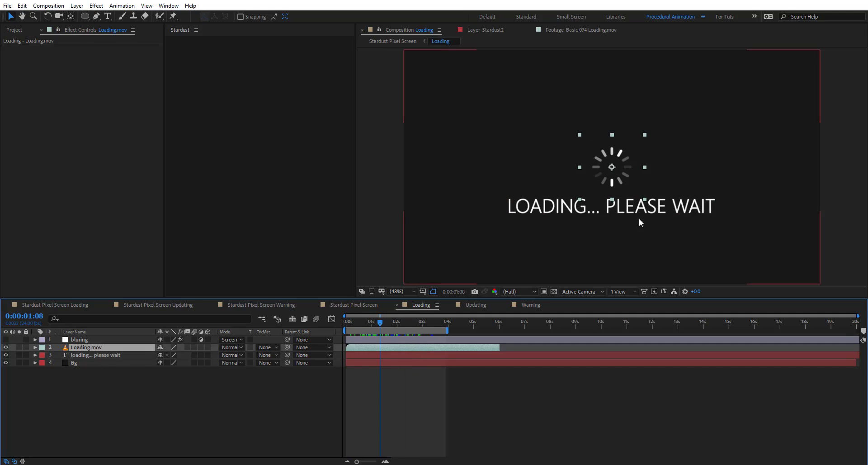
# - Review the animations in the Updating and Warning compositions
pyautogui.click(476, 304)
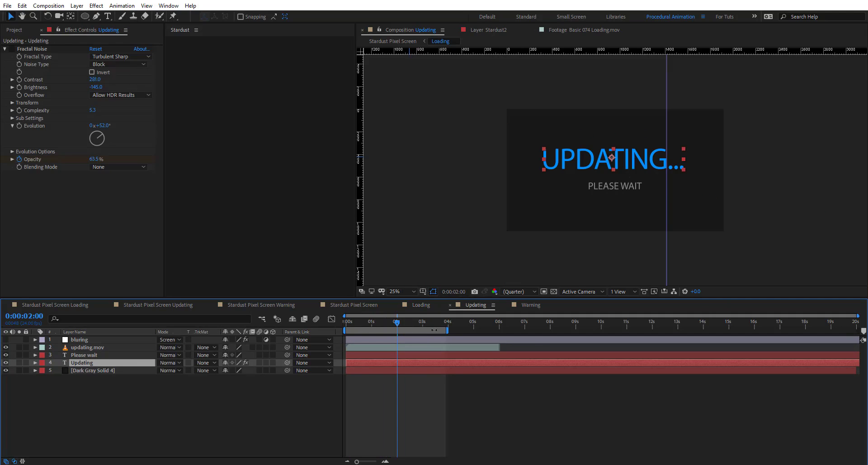
pyautogui.scroll(2, 594, 165)
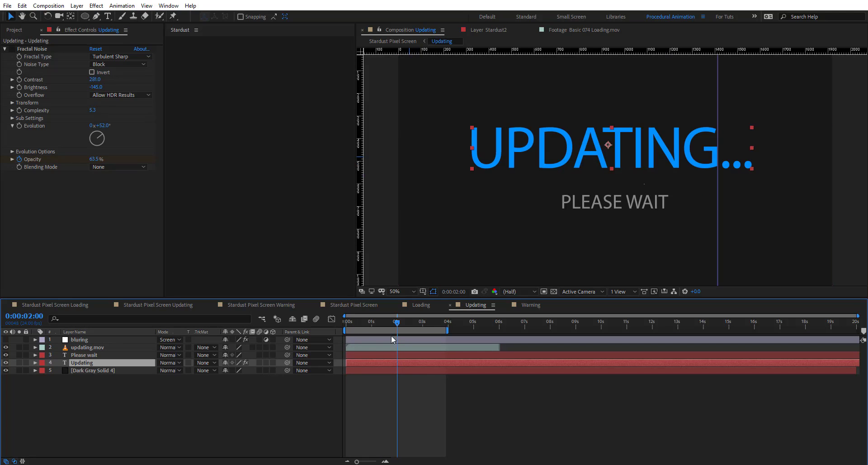
pyautogui.press('space')
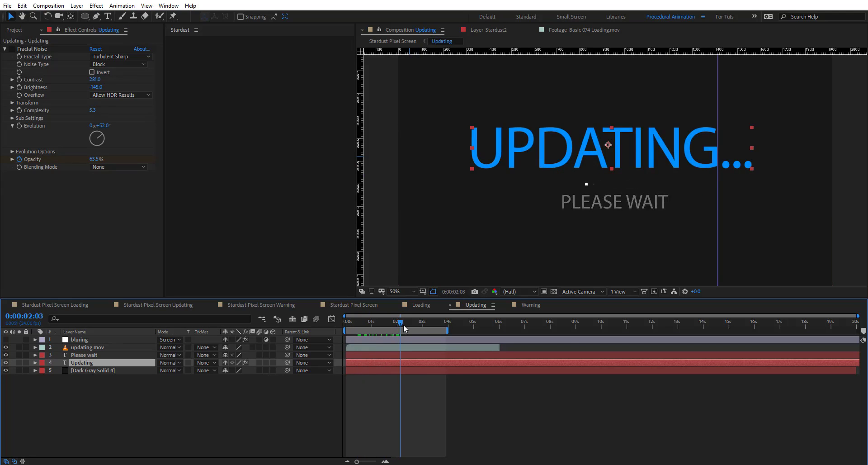
pyautogui.click(531, 305)
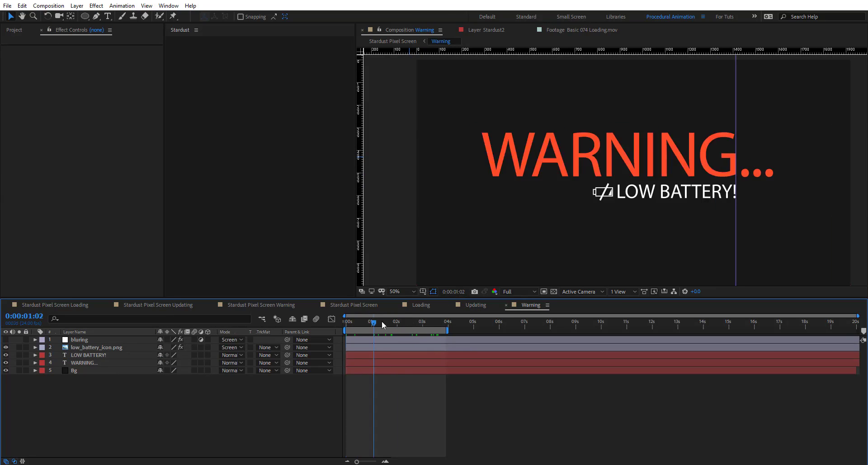
pyautogui.moveTo(382, 321); pyautogui.dragTo(397, 322)
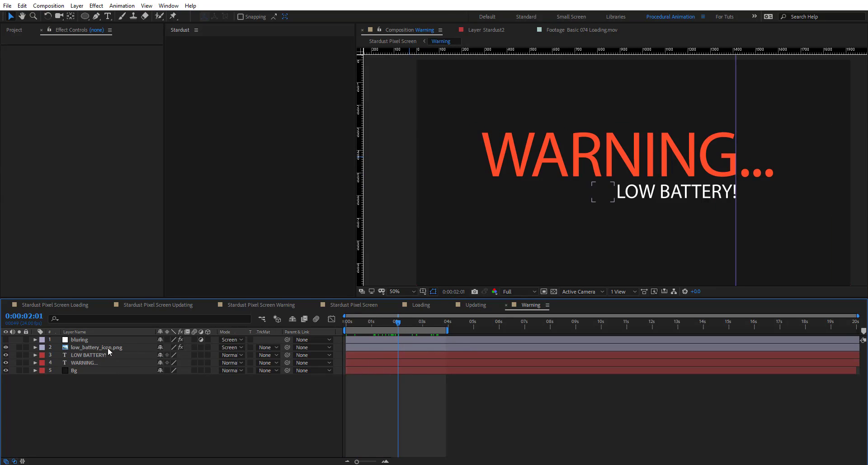
pyautogui.moveTo(395, 325); pyautogui.dragTo(426, 322)
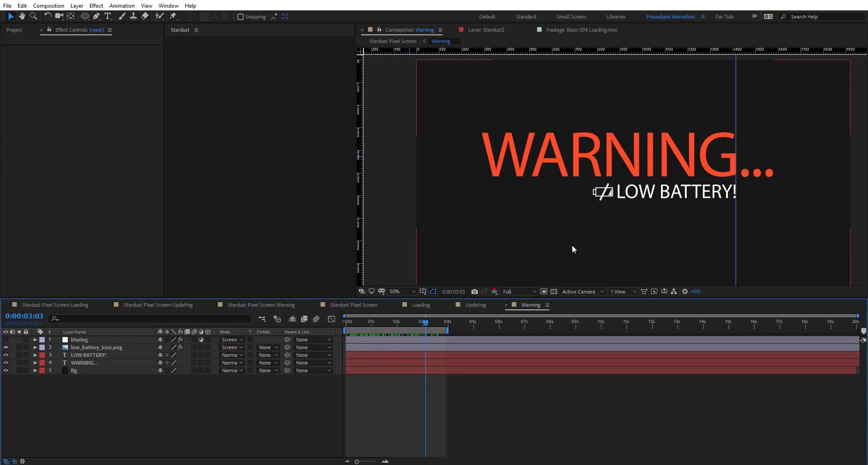
# - In the Stardust Pixel Screen composition, set the Stardust emitter's type to Grid and its speed to 0
pyautogui.click(354, 305)
pyautogui.click(114, 347)
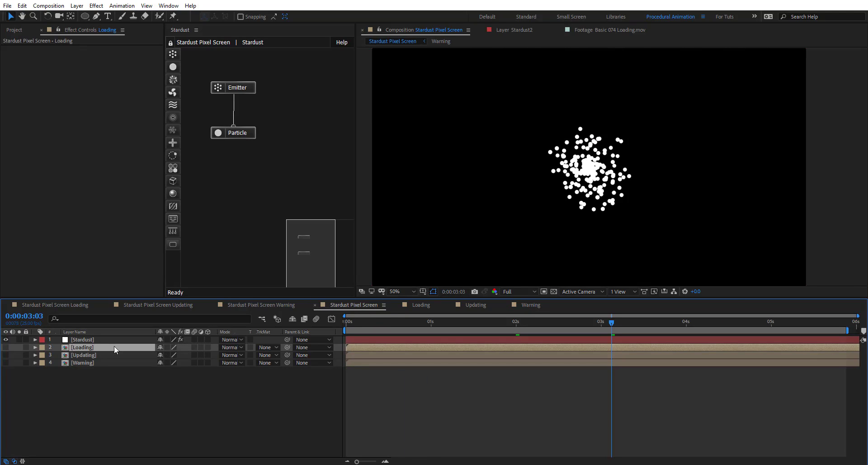
pyautogui.click(110, 339)
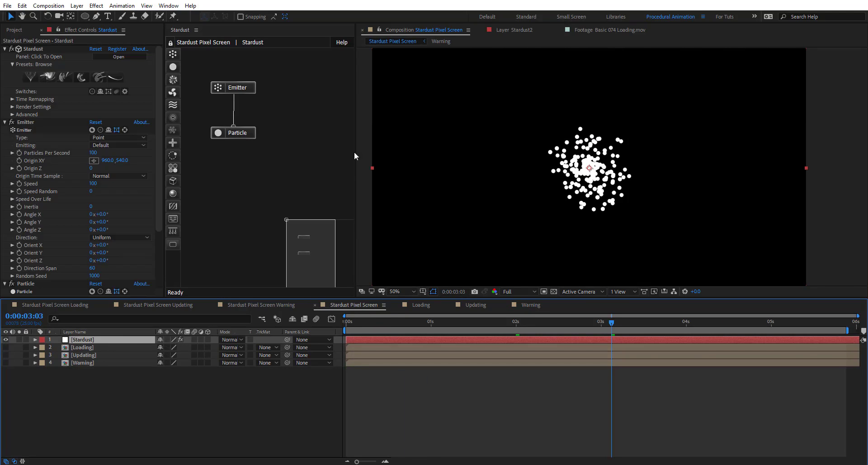
pyautogui.click(253, 90)
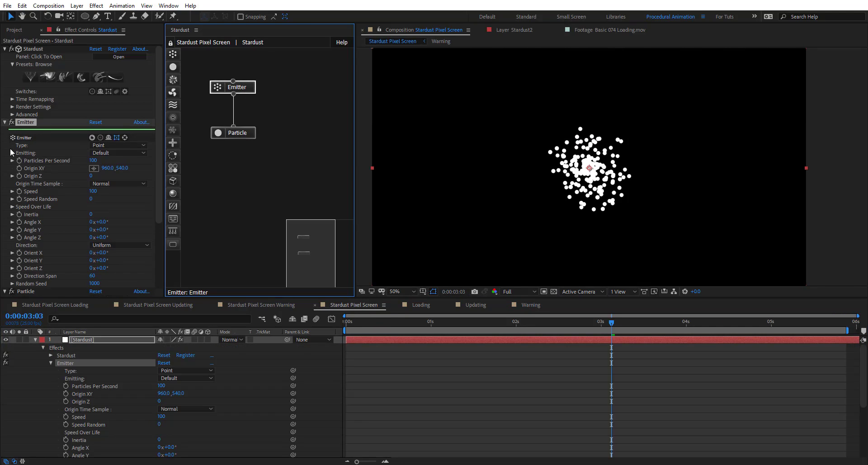
pyautogui.click(130, 144)
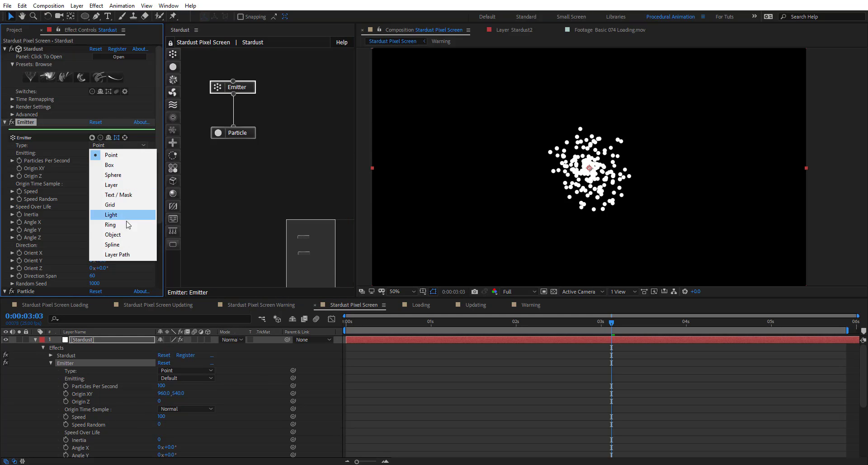
pyautogui.click(93, 205)
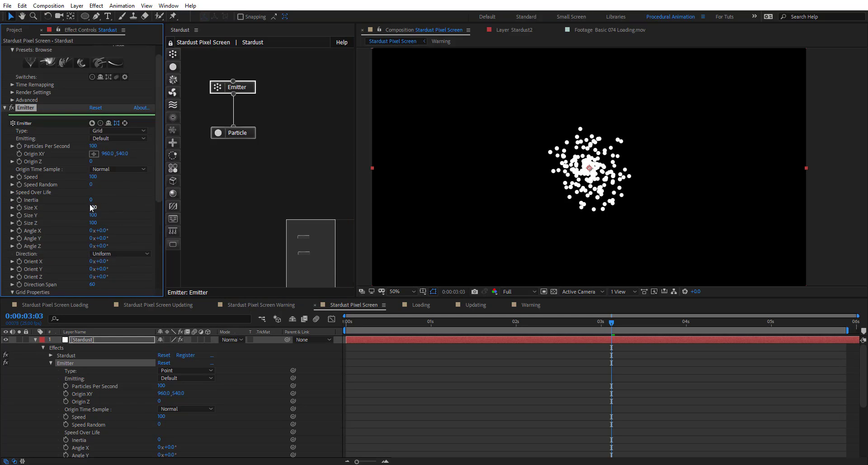
pyautogui.scroll(-3, 58, 190)
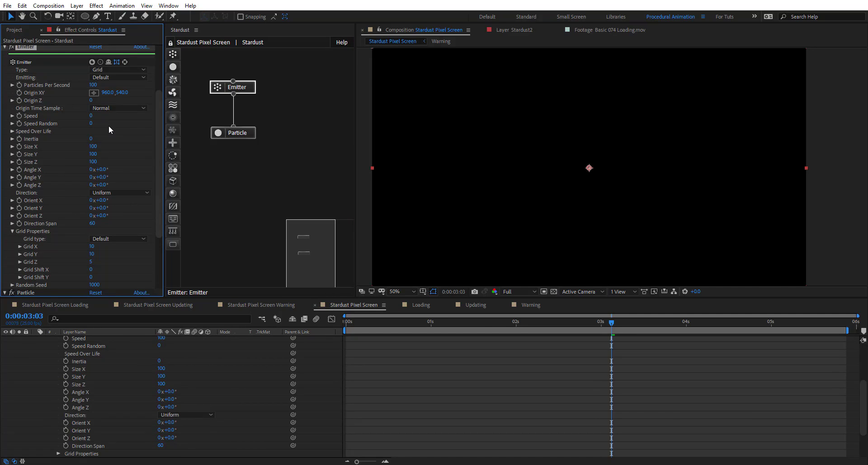
# - At 0:00:01:11, set the emitter's Size X to 1920, Size Y to 1080 and Size Z to 1
pyautogui.moveTo(501, 321); pyautogui.dragTo(469, 322)
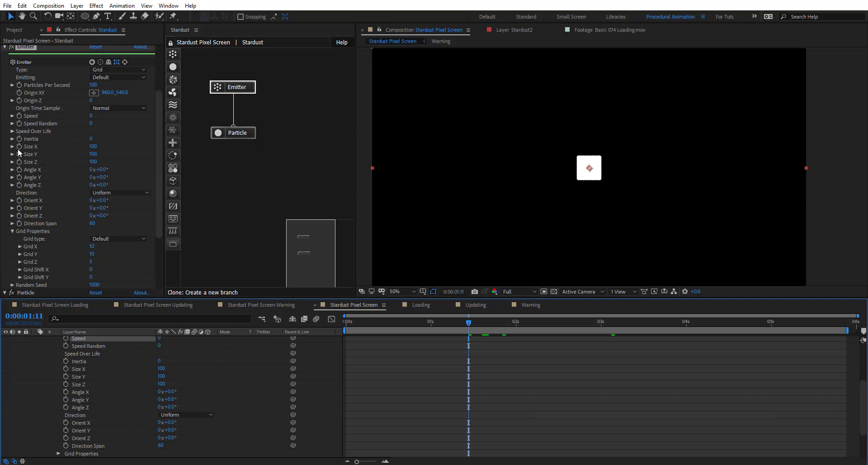
pyautogui.click(92, 146)
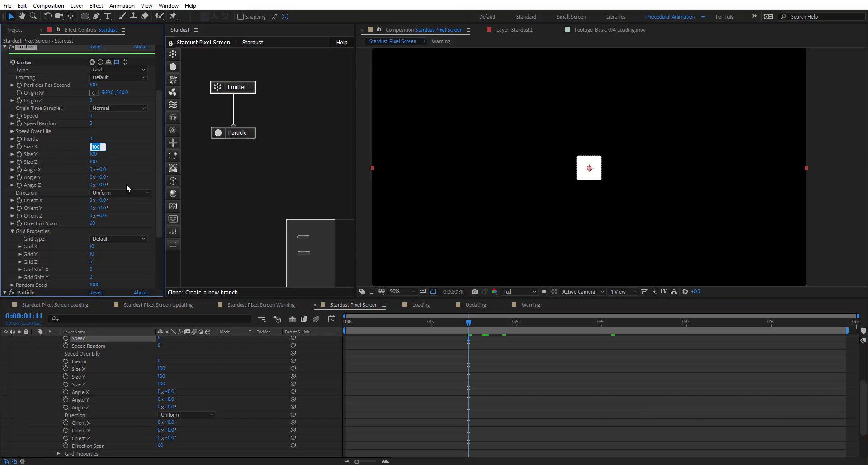
pyautogui.write('1920')
pyautogui.press('Return')
pyautogui.click(96, 154)
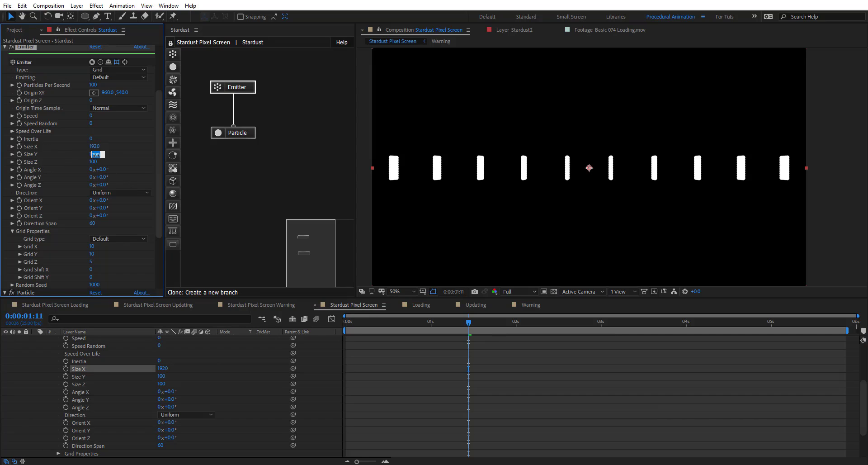
pyautogui.write('1080')
pyautogui.press('Return')
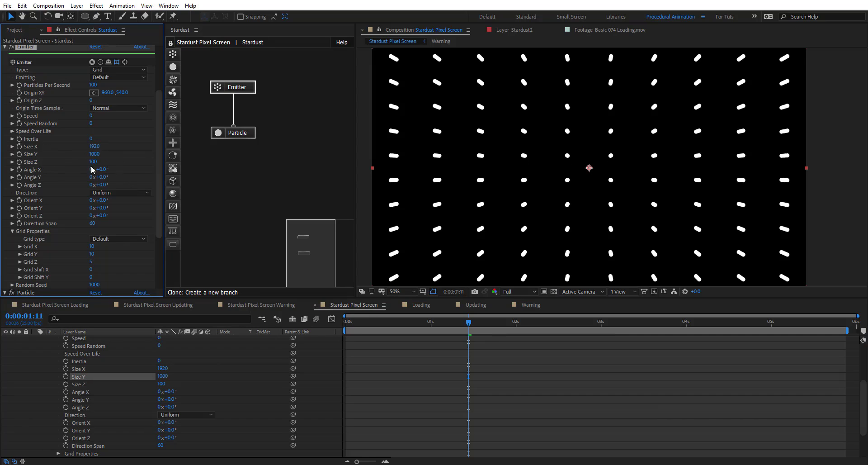
pyautogui.click(93, 162)
pyautogui.press('Return')
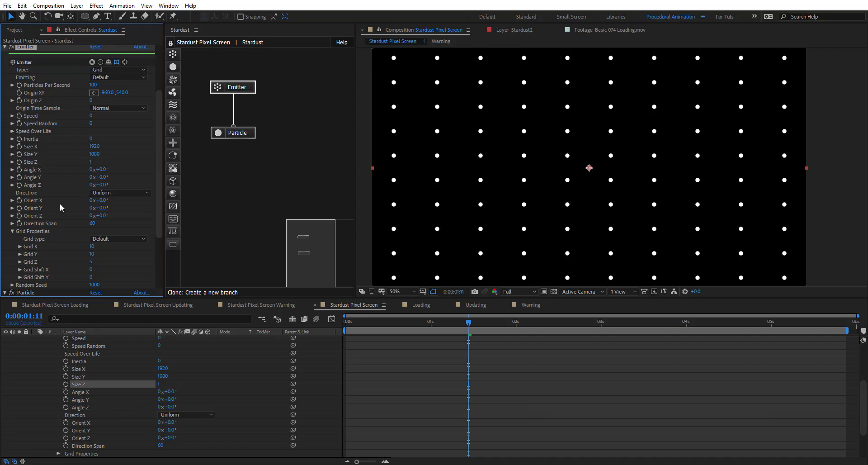
# - Set the emitter's grid properties to Grid X 400, Grid Y 300 and Grid Z 1
pyautogui.scroll(-3, 54, 213)
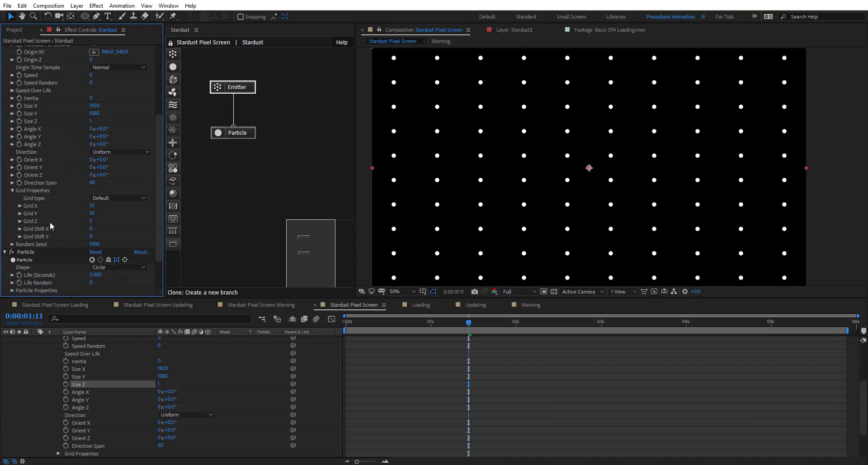
pyautogui.click(91, 207)
pyautogui.write('400')
pyautogui.press('Return')
pyautogui.click(93, 213)
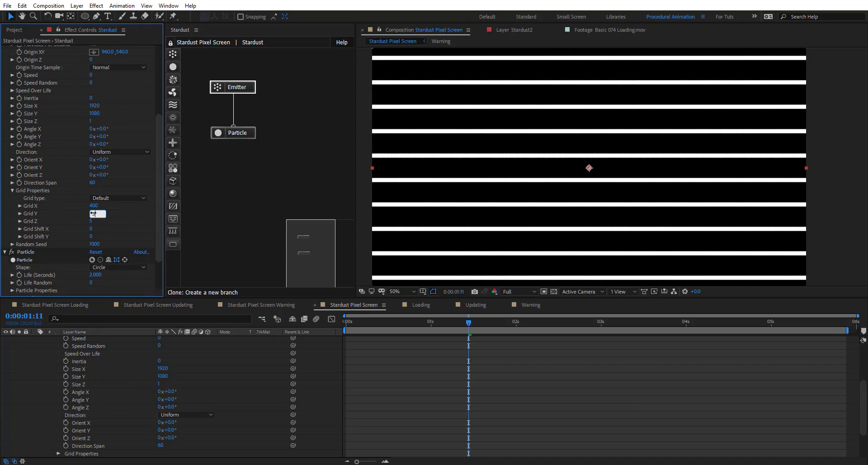
pyautogui.press('Return')
pyautogui.click(91, 221)
pyautogui.write('1')
pyautogui.press('Return')
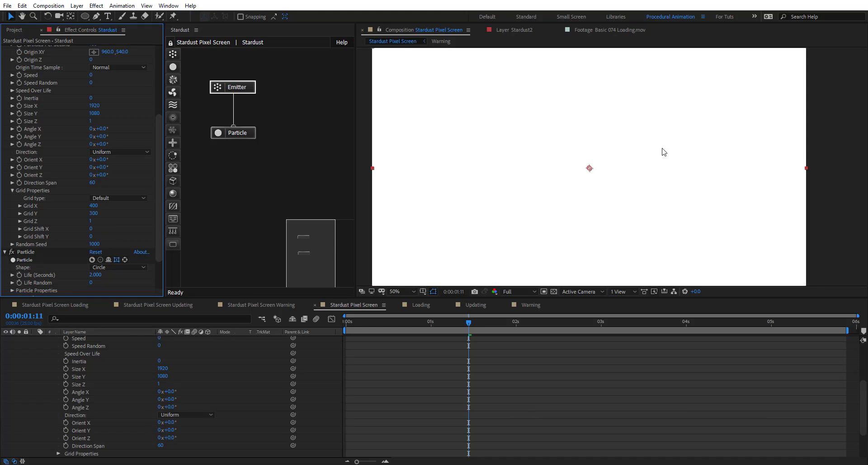
# - Set the Particle node's size to 2 pixels and inspect the dot grid at 100% magnification
pyautogui.click(250, 134)
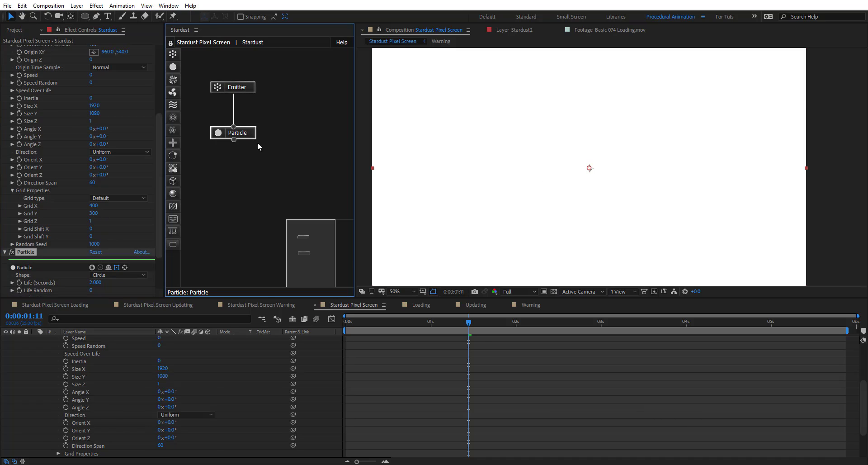
pyautogui.scroll(-3, 55, 165)
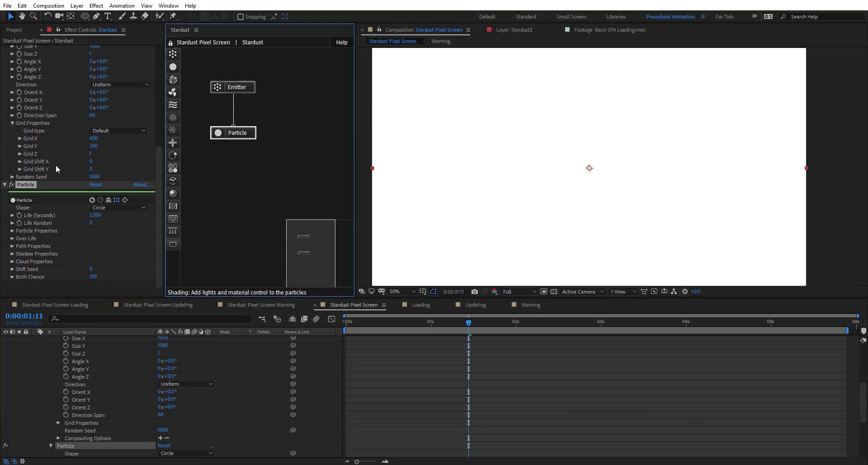
pyautogui.click(12, 230)
pyautogui.scroll(-2, 13, 230)
pyautogui.click(94, 209)
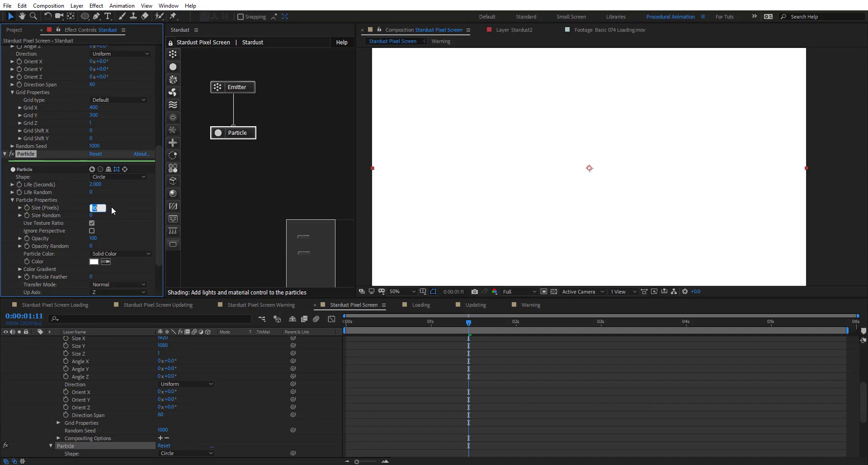
pyautogui.scroll(6, 620, 134)
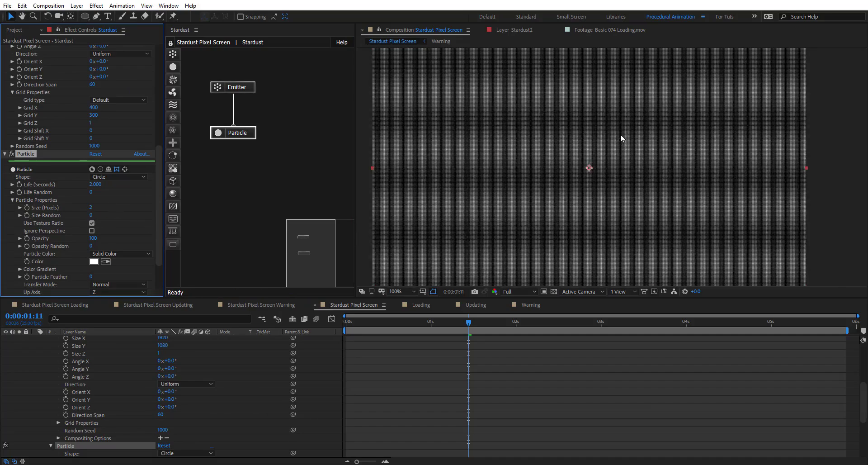
pyautogui.press('/')
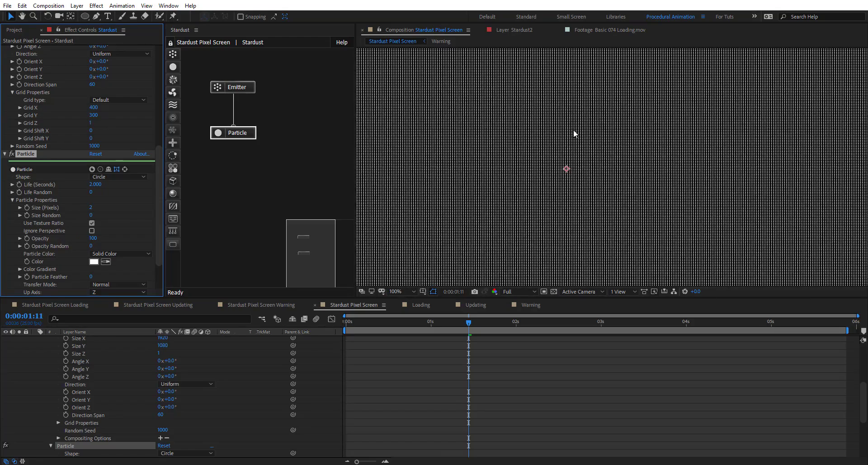
pyautogui.scroll(-2, 573, 131)
pyautogui.scroll(2, 574, 131)
# - Shift the Particle node to the right of the Emitter and rename it Grid
pyautogui.moveTo(221, 134); pyautogui.dragTo(296, 136)
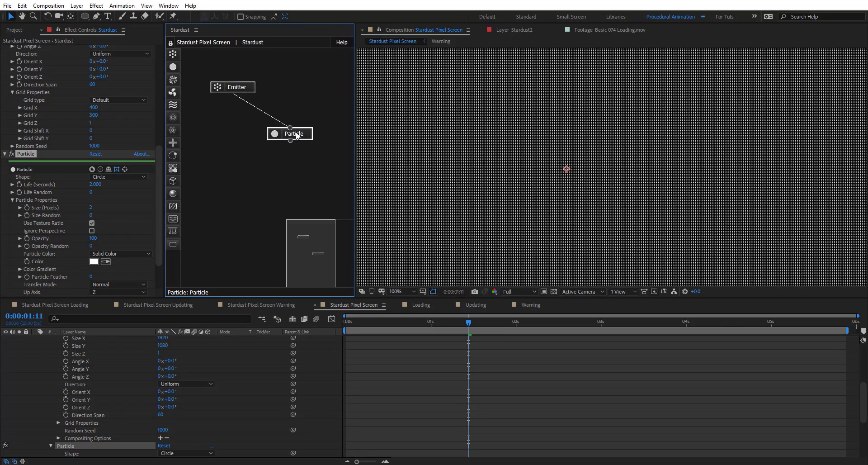
pyautogui.click(30, 156)
pyautogui.press('Return')
pyautogui.write('Grid')
pyautogui.press('Return')
# - Duplicate the Grid particle node, place the copy beside the original below the Emitter, and rename it pMap
pyautogui.hotkey('ctrl', 'd')
pyautogui.moveTo(320, 143); pyautogui.dragTo(245, 132)
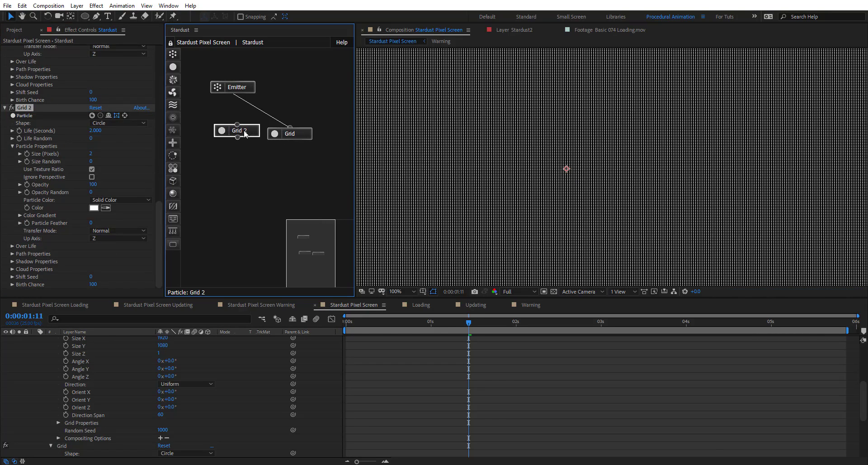
pyautogui.click(26, 99)
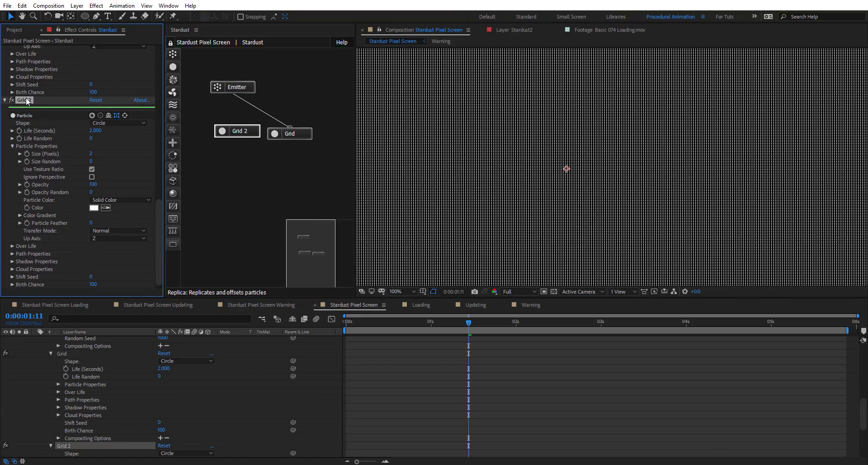
pyautogui.press('Return')
pyautogui.write('PM')
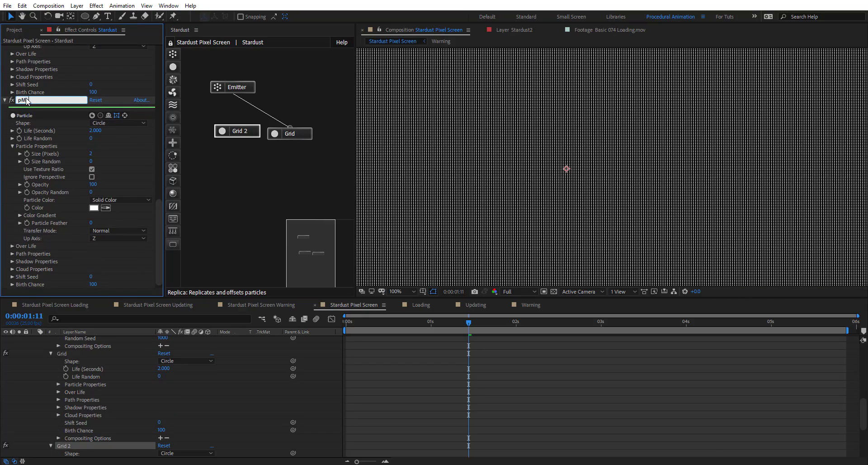
pyautogui.write('ap')
pyautogui.press('Return')
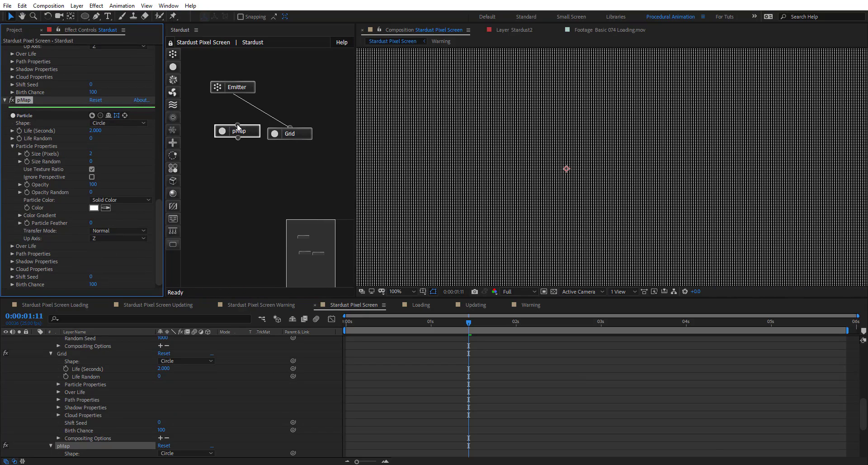
# - Connect the pMap node to the Emitter, and link a new Field node beneath pMap
pyautogui.moveTo(238, 126); pyautogui.dragTo(234, 92)
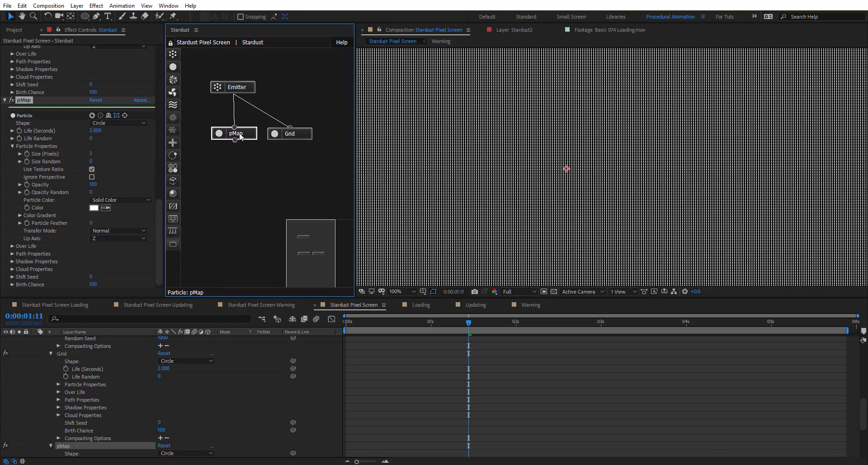
pyautogui.moveTo(240, 137); pyautogui.dragTo(238, 138)
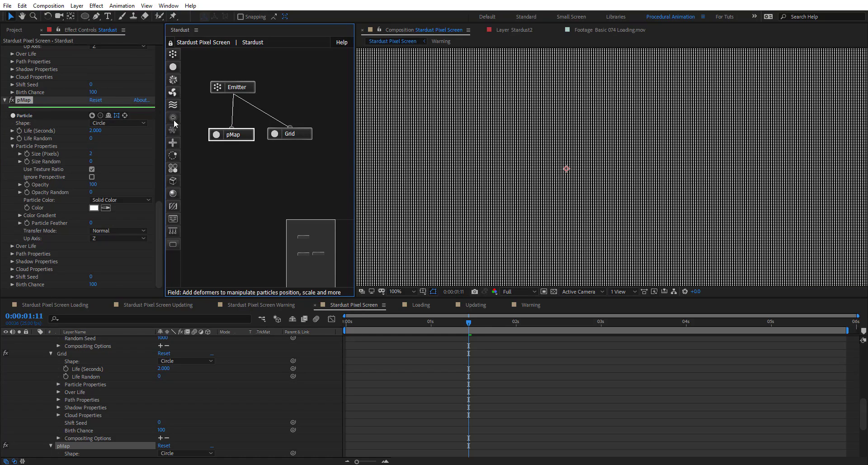
pyautogui.moveTo(174, 119); pyautogui.dragTo(247, 174)
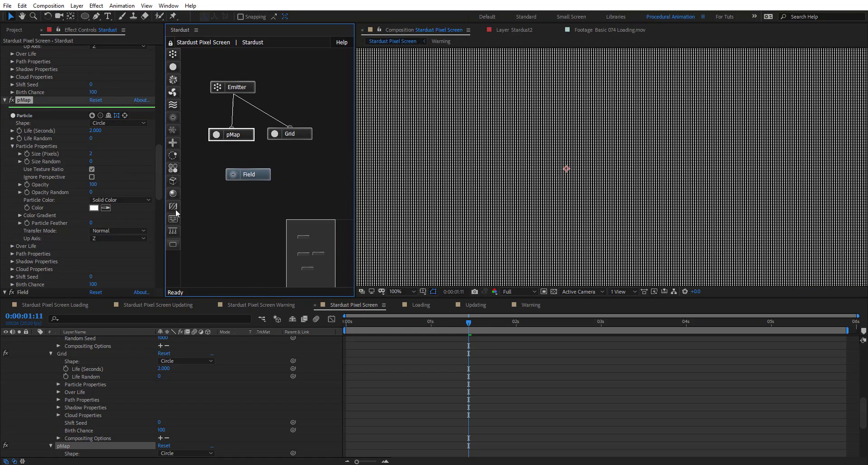
pyautogui.click(401, 292)
pyautogui.click(411, 340)
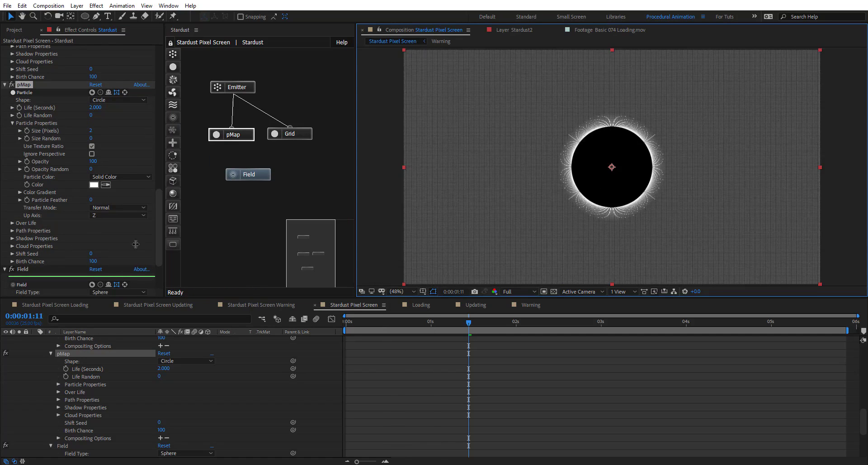
pyautogui.scroll(-3, 45, 212)
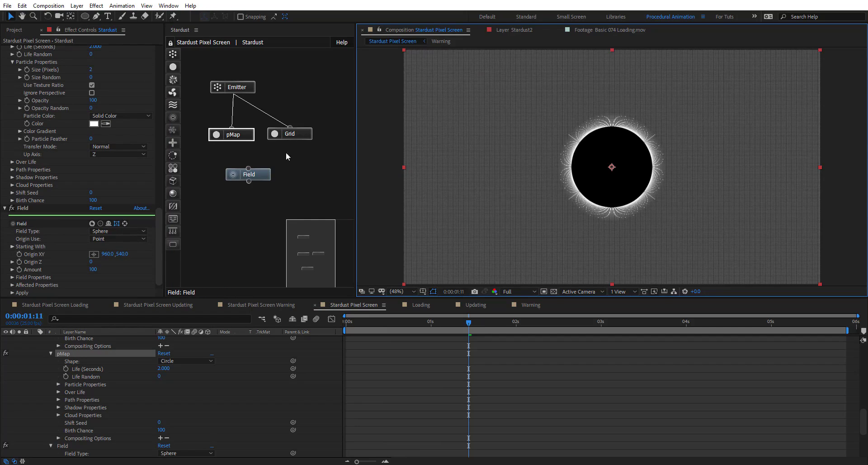
pyautogui.click(247, 176)
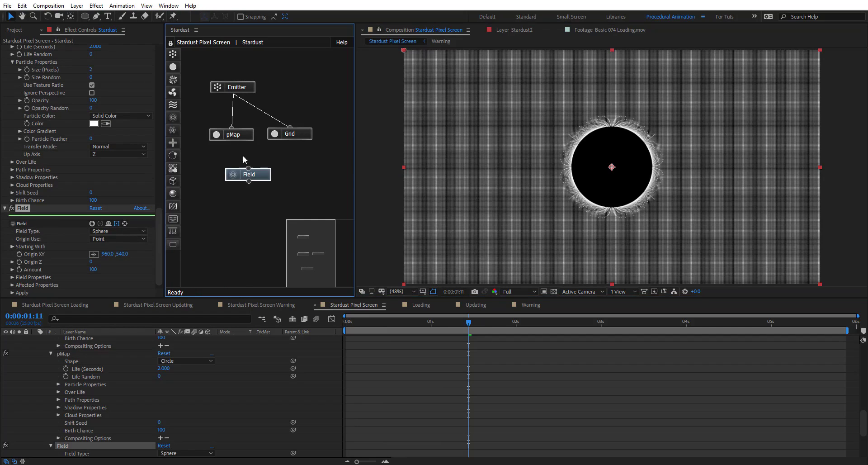
pyautogui.moveTo(248, 168); pyautogui.dragTo(235, 136)
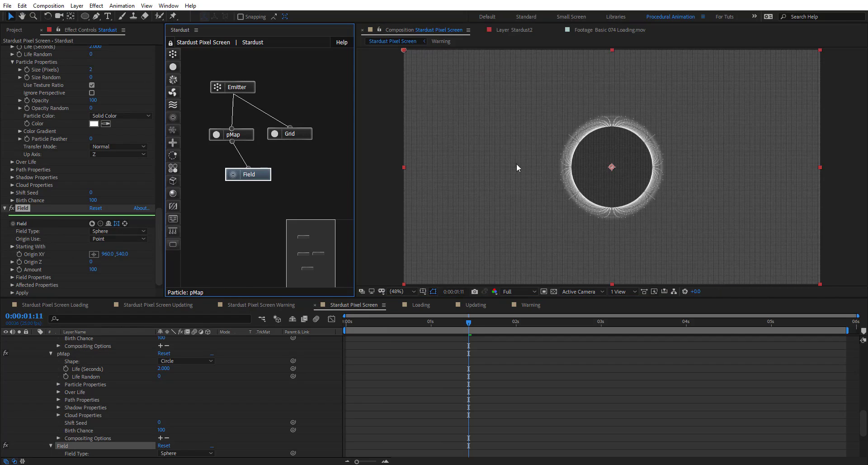
pyautogui.press('.')
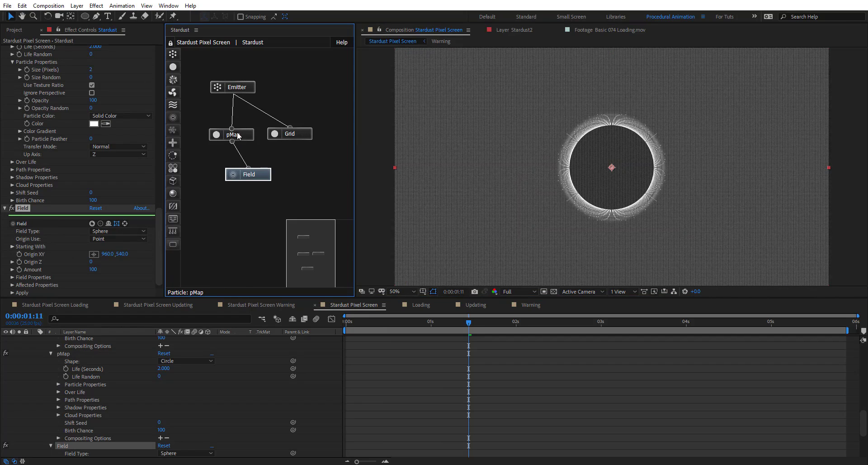
# - Rename the Field node Map and set its field type to Maps
pyautogui.click(23, 208)
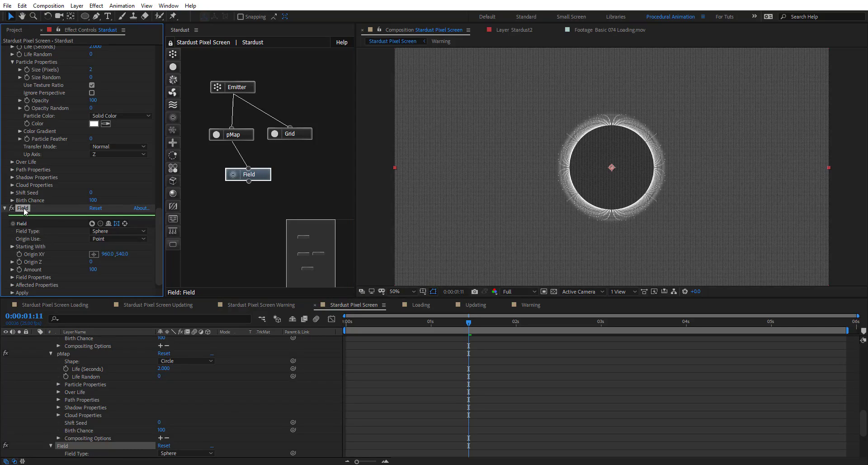
pyautogui.press('Return')
pyautogui.write('Map')
pyautogui.press('Return')
pyautogui.click(115, 232)
pyautogui.click(111, 340)
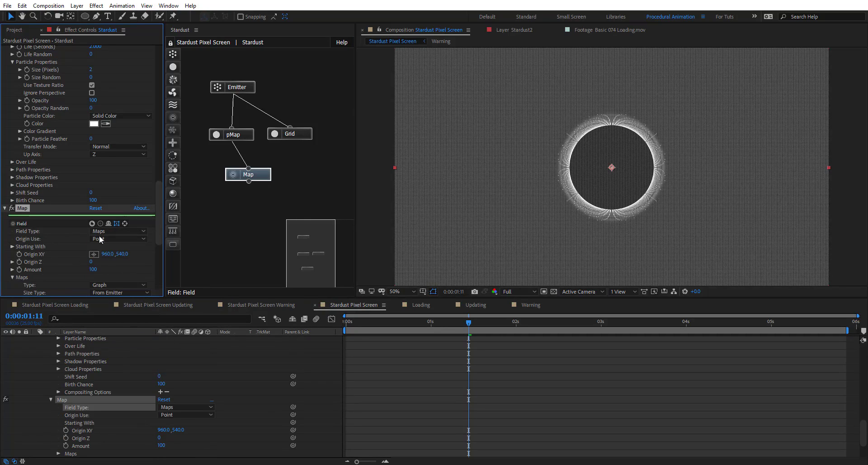
pyautogui.press('/')
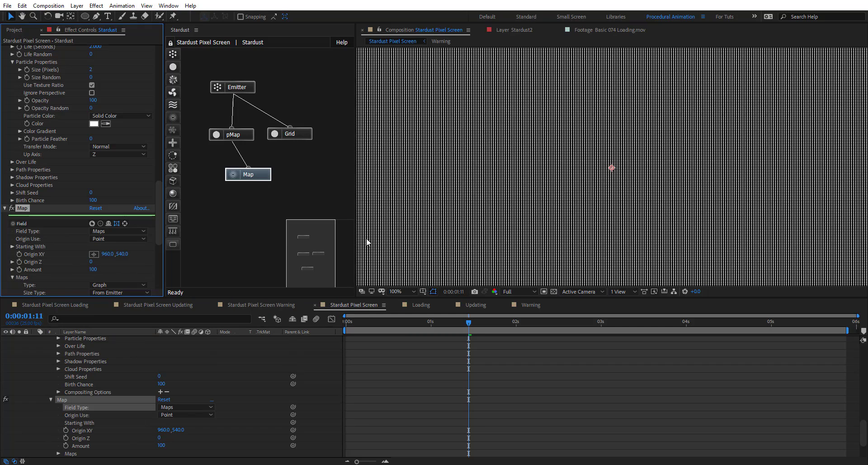
# - Set the Map field's Type to Layer with 2. Loading as its source layer
pyautogui.scroll(-5, 13, 214)
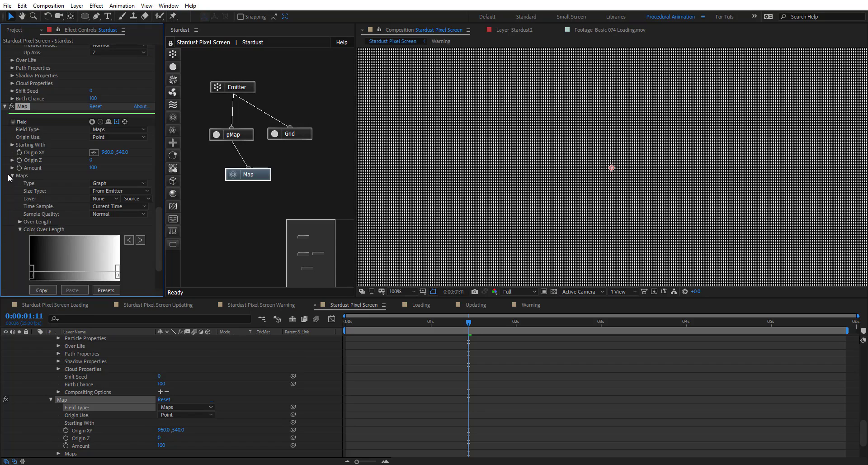
pyautogui.click(124, 185)
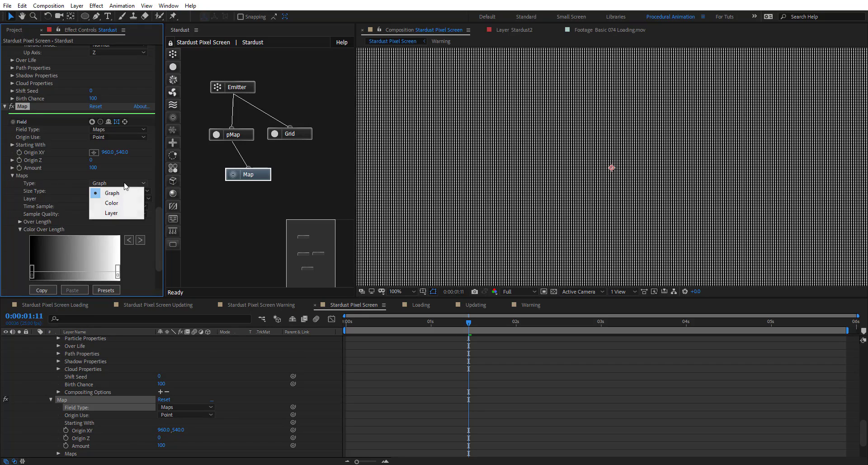
pyautogui.click(116, 216)
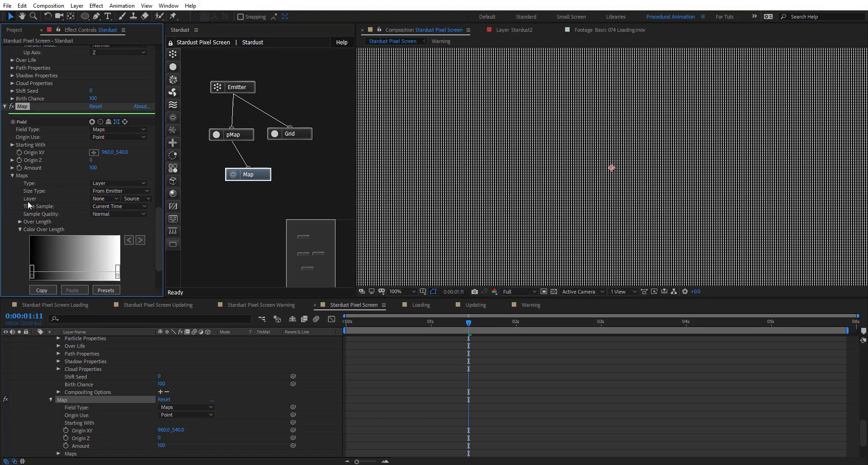
pyautogui.click(111, 199)
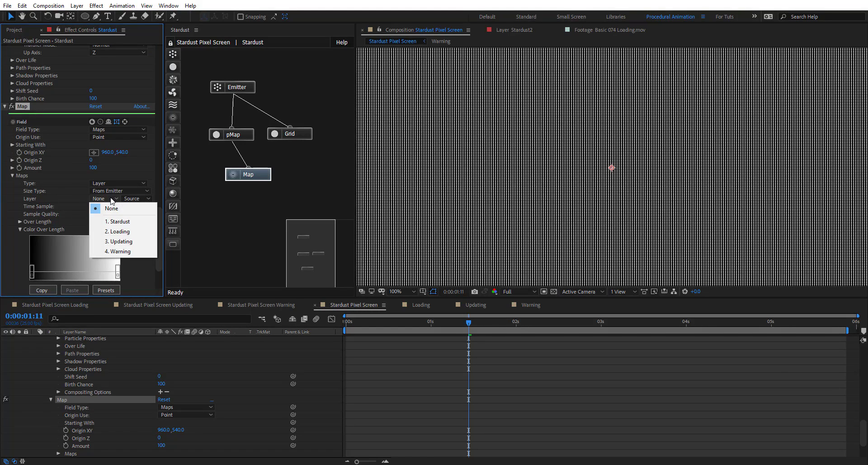
pyautogui.click(127, 232)
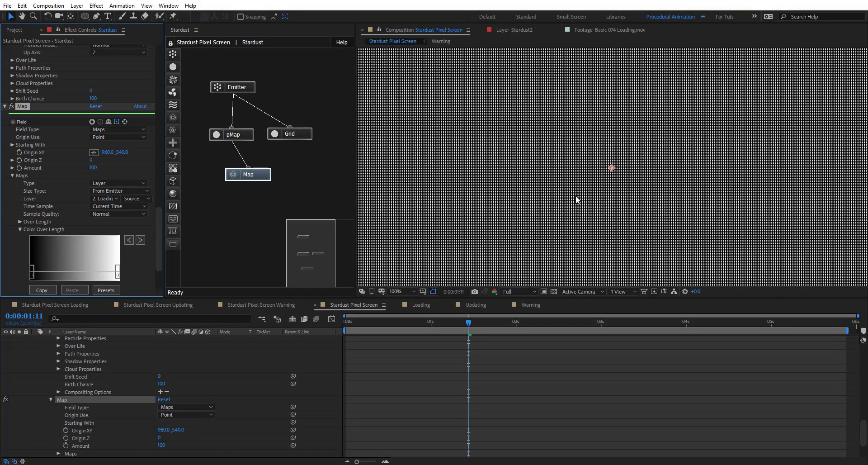
# - Project the Loading map along XY and check the result in the composition view
pyautogui.scroll(-3, 18, 199)
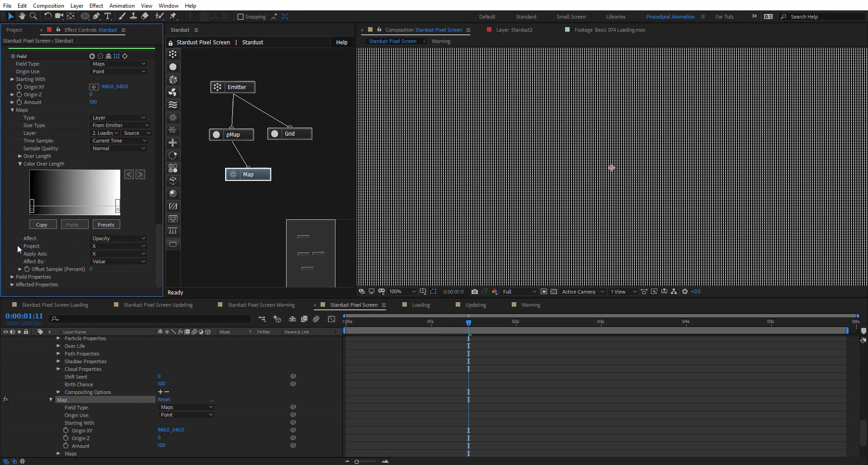
pyautogui.click(105, 245)
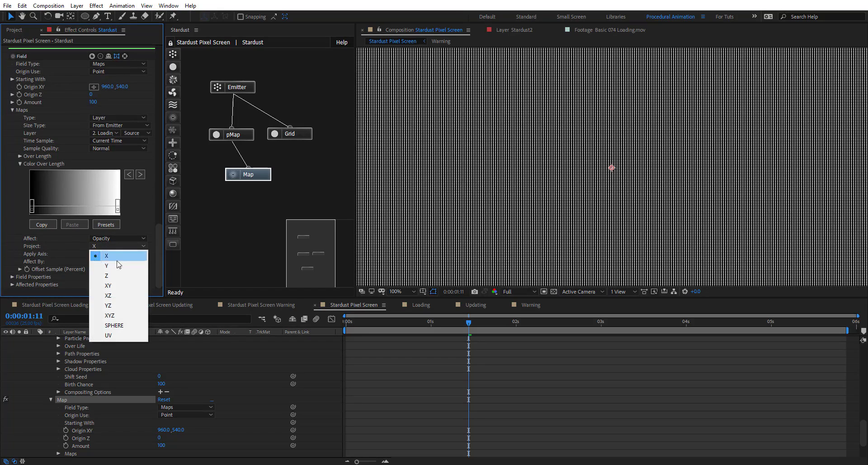
pyautogui.click(119, 286)
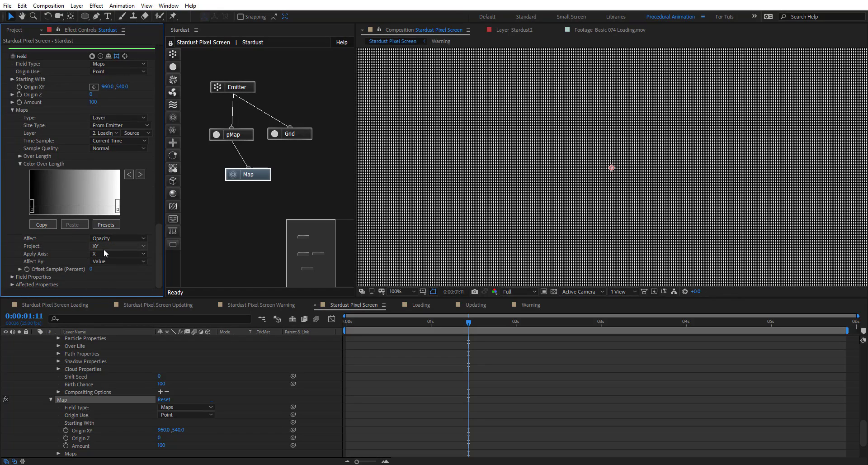
pyautogui.scroll(-2, 478, 78)
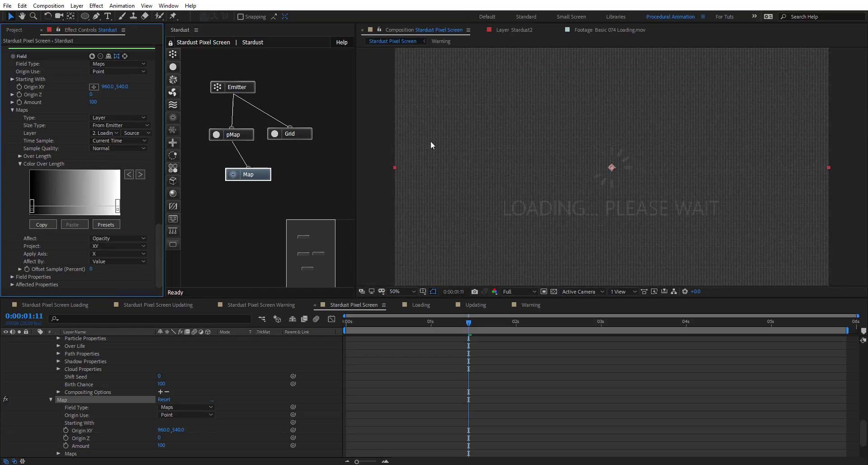
pyautogui.scroll(1, 558, 187)
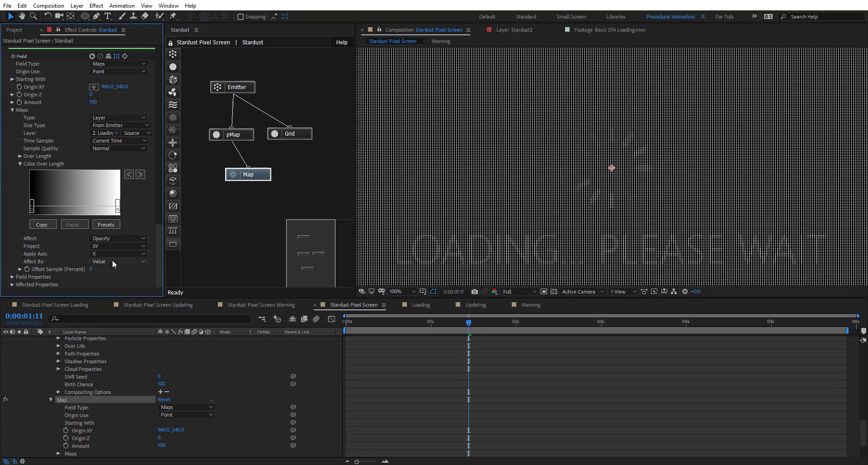
# - Disable the Grid node and inspect the mapped loading icon and text up close
pyautogui.click(289, 132)
pyautogui.click(11, 48)
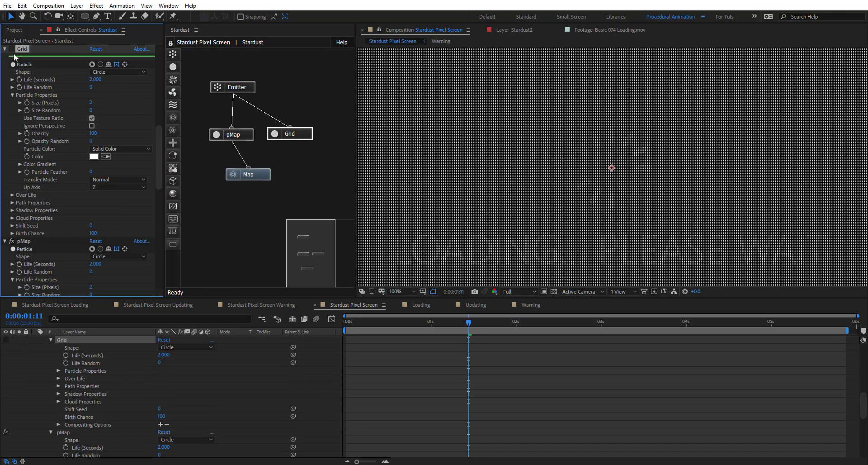
pyautogui.scroll(-1, 516, 165)
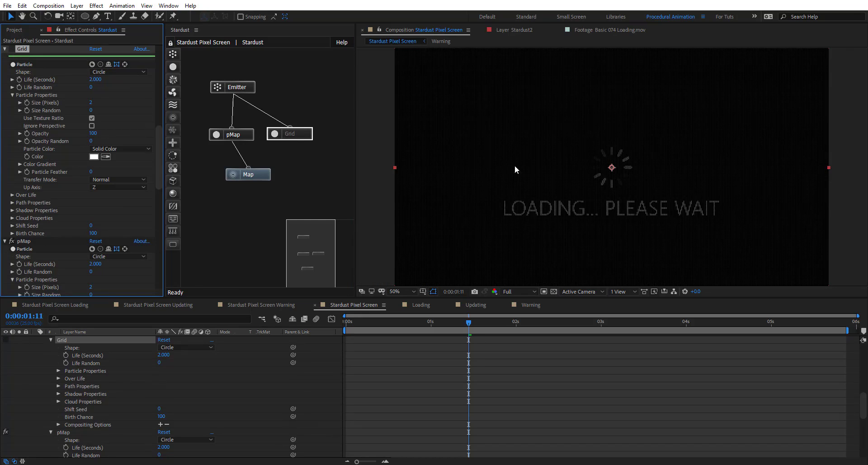
pyautogui.scroll(3, 515, 156)
pyautogui.scroll(-1, 583, 136)
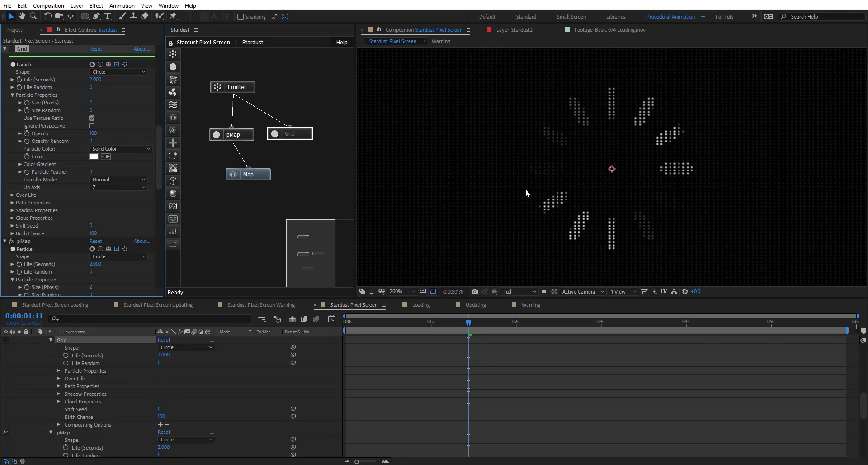
pyautogui.scroll(-1, 542, 149)
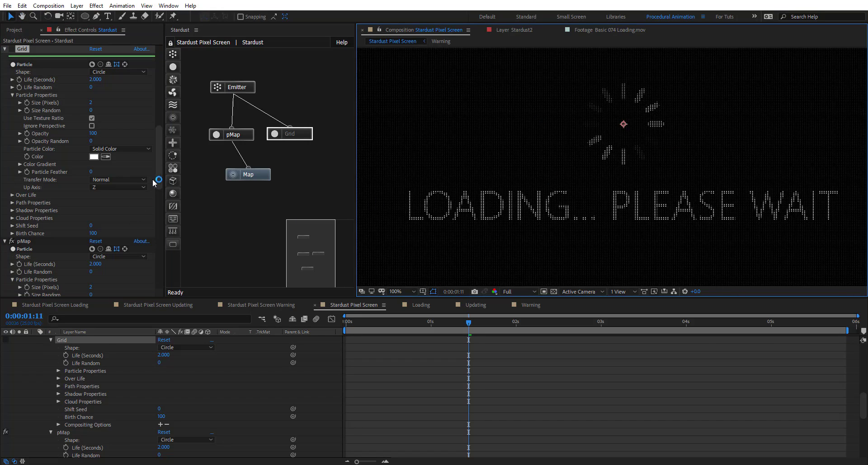
# - Set the Map field's Affect option to Color
pyautogui.click(247, 175)
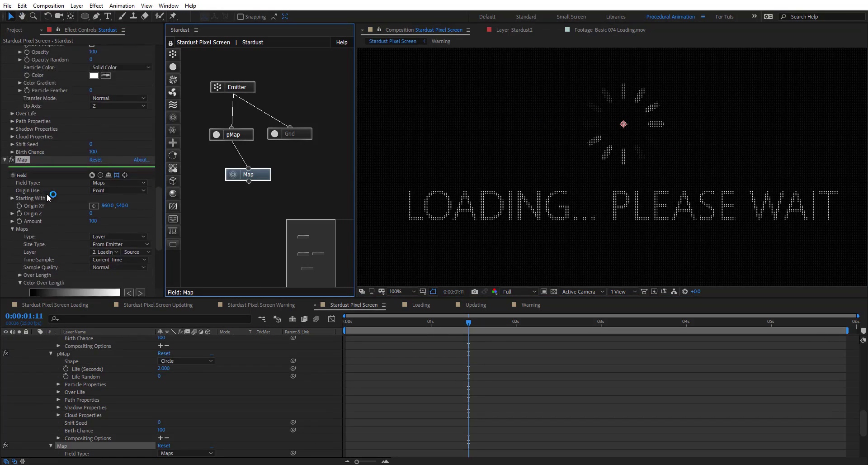
pyautogui.scroll(-5, 49, 197)
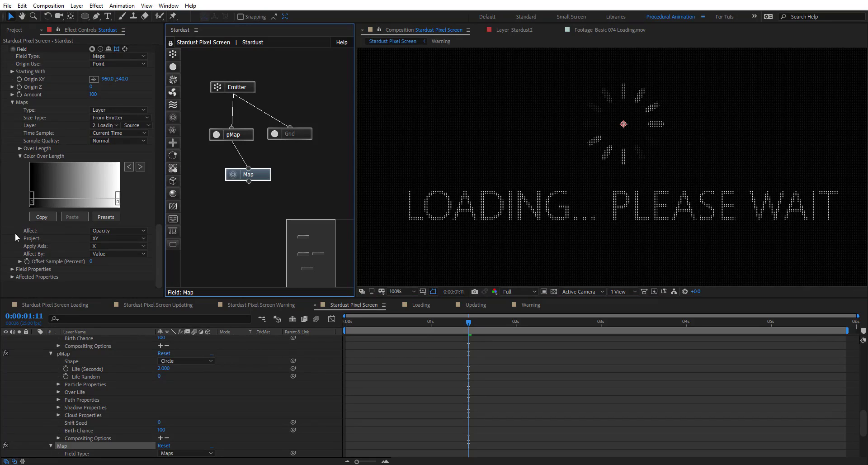
pyautogui.click(115, 232)
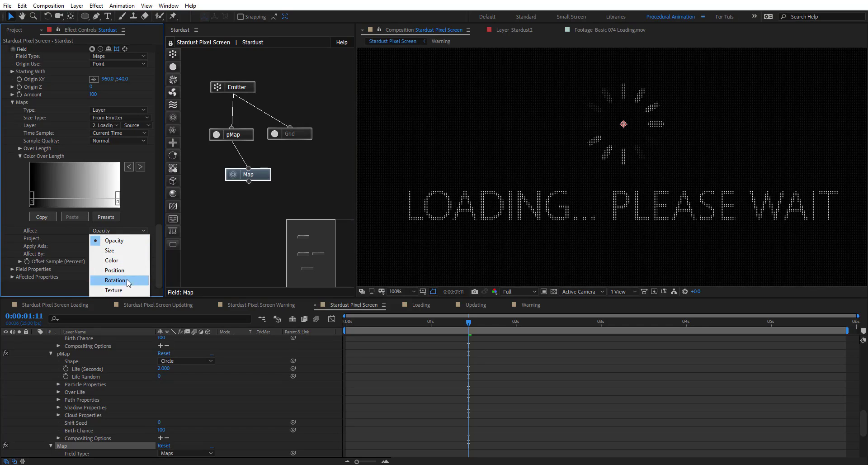
pyautogui.click(54, 232)
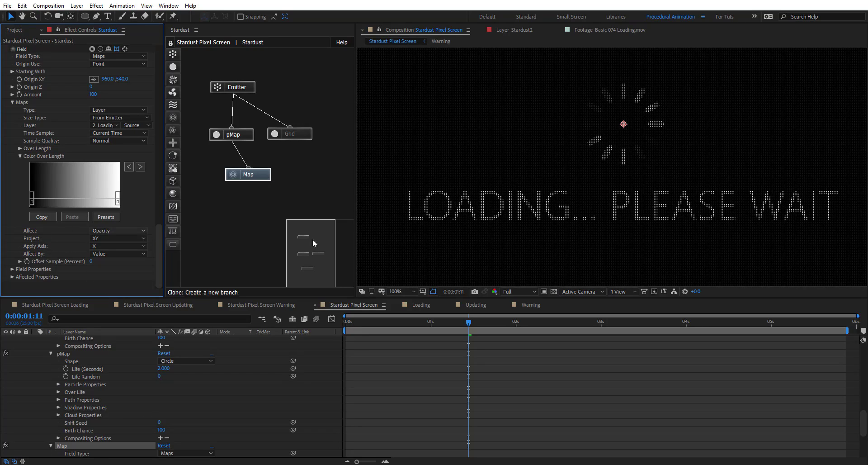
pyautogui.click(119, 231)
pyautogui.click(113, 260)
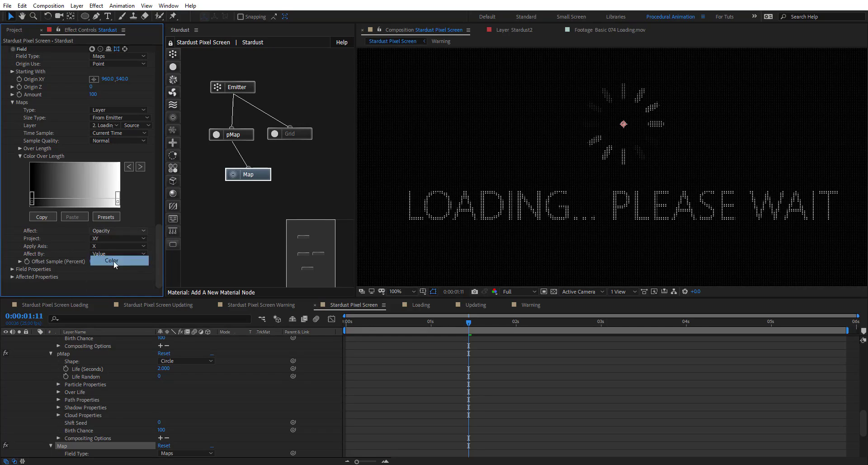
pyautogui.click(107, 232)
pyautogui.click(112, 232)
pyautogui.click(112, 230)
pyautogui.click(114, 252)
pyautogui.click(116, 229)
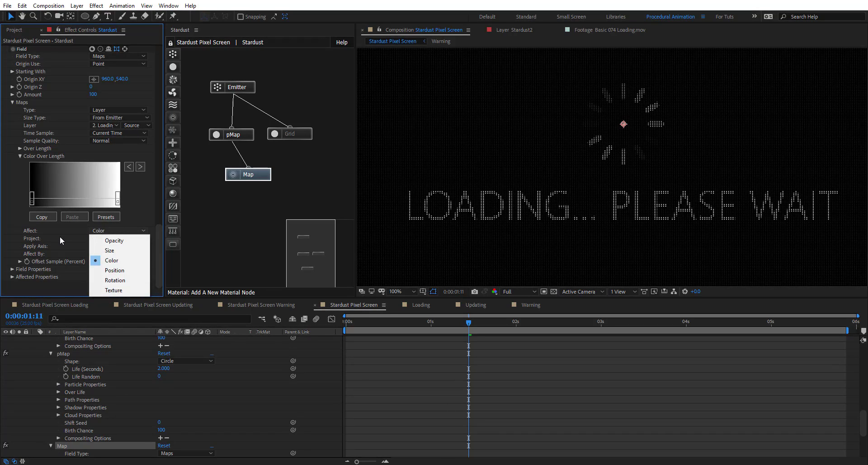
pyautogui.click(116, 229)
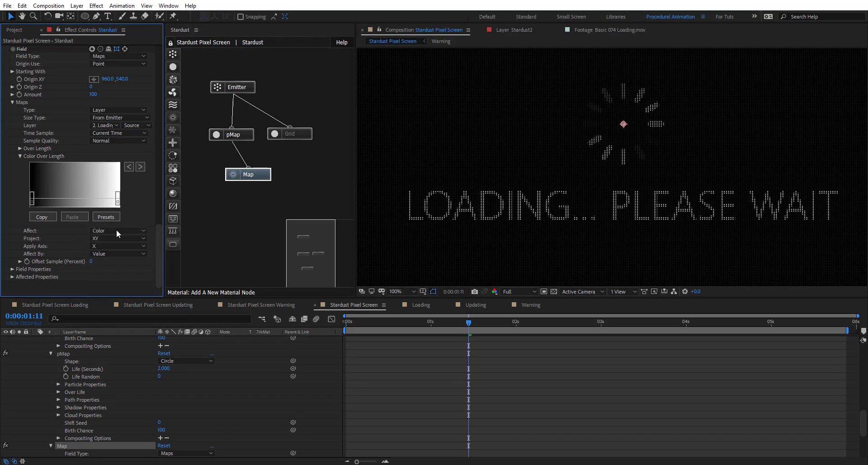
# - Switch the Map field's source layer to 3. Updating and inspect the mapped text up close
pyautogui.click(107, 125)
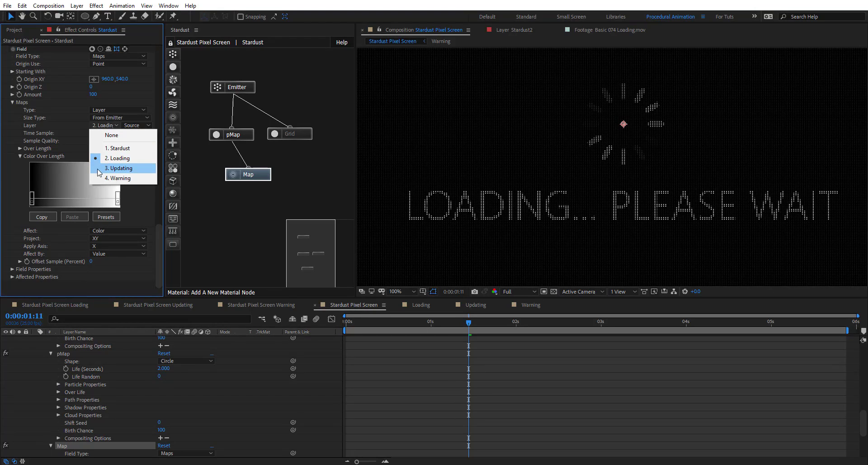
pyautogui.click(131, 172)
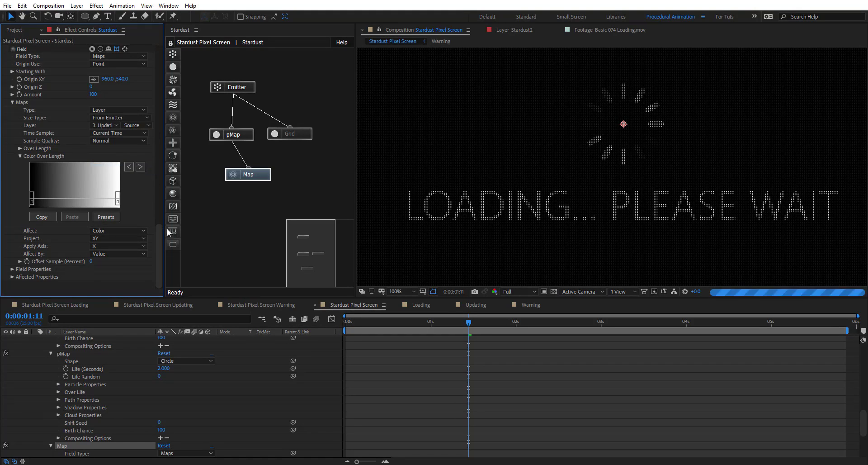
pyautogui.scroll(-1, 533, 147)
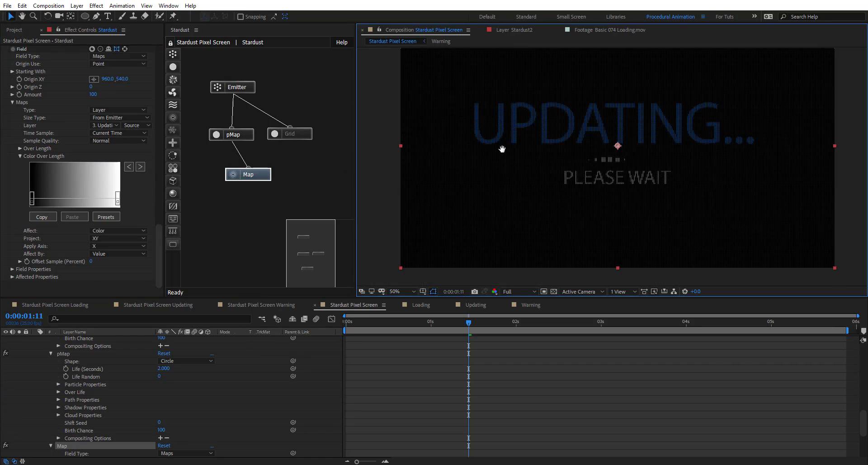
pyautogui.scroll(1, 526, 148)
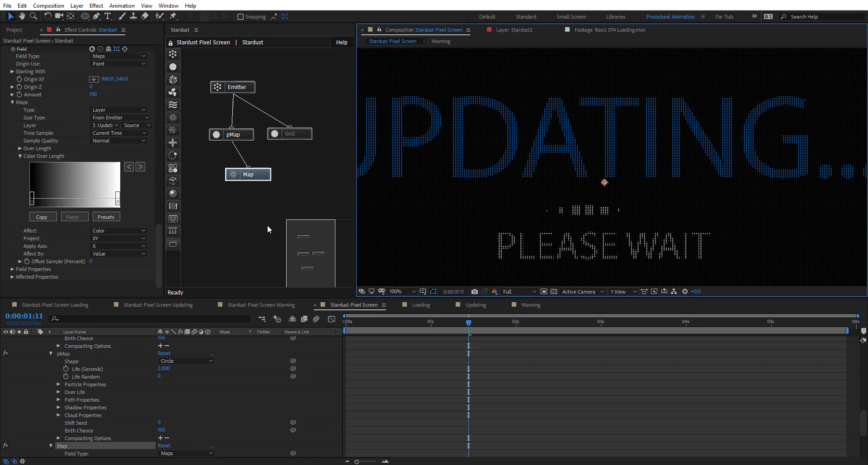
# - Try Opacity as the Map field's Affect option to compare it, and set it back to Color
pyautogui.click(101, 232)
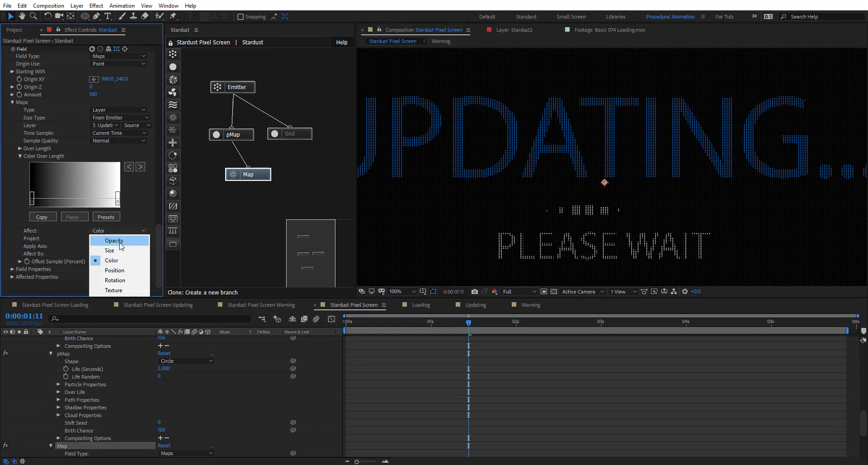
pyautogui.click(103, 236)
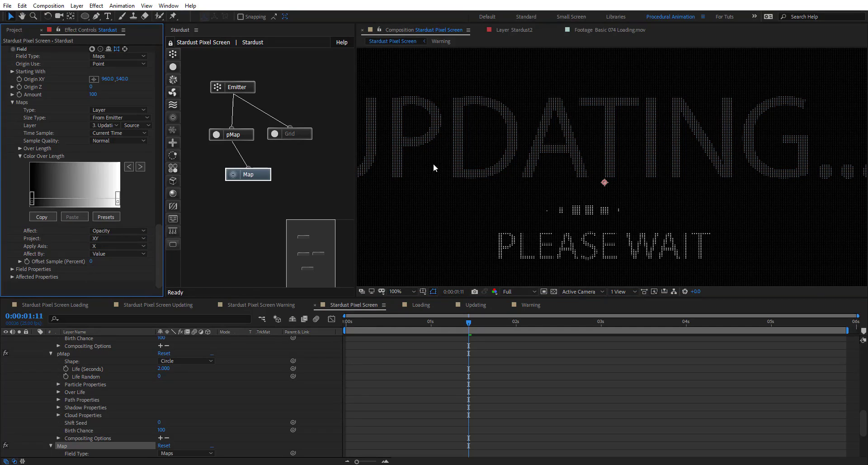
pyautogui.click(123, 232)
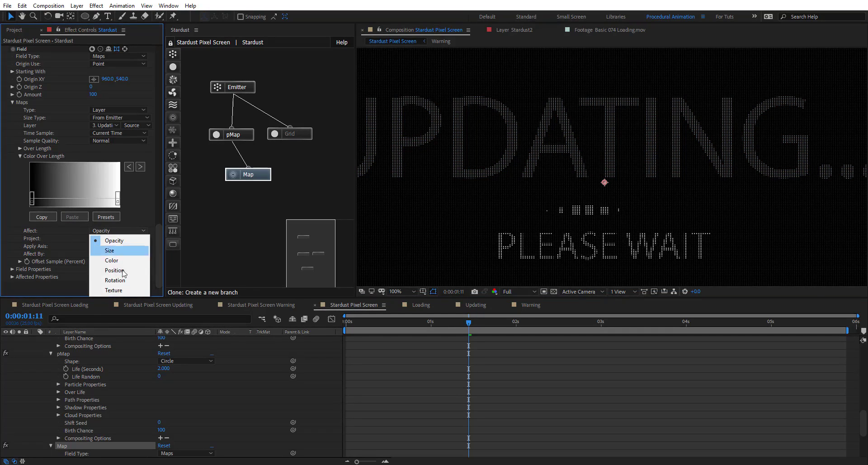
pyautogui.click(111, 260)
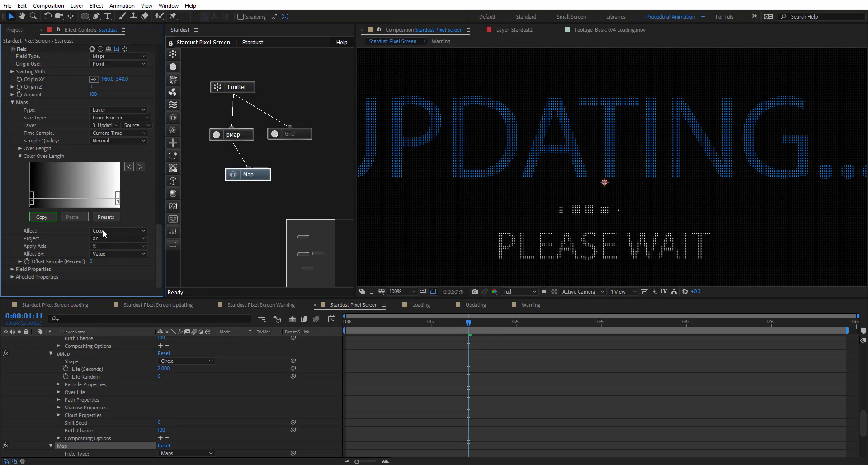
# - Return the Map field's source layer to 2. Loading and inspect the particles around the loading icon up close
pyautogui.click(106, 128)
pyautogui.click(108, 159)
pyautogui.scroll(4, 523, 149)
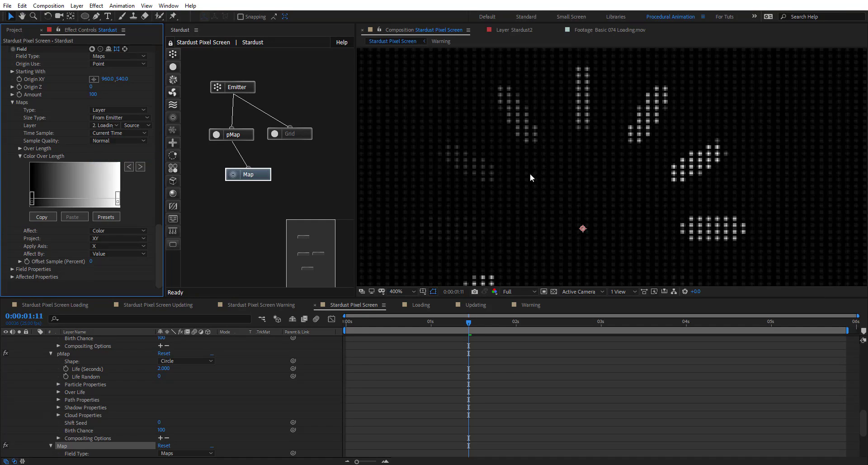
pyautogui.press('v')
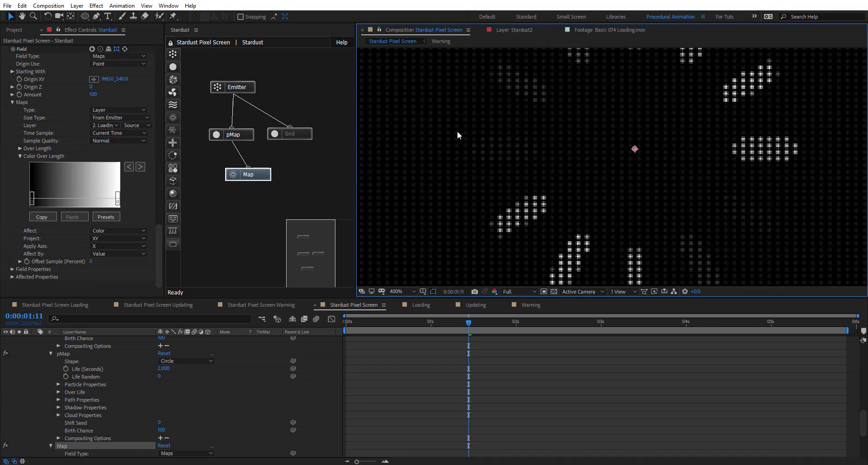
pyautogui.scroll(-1, 457, 132)
pyautogui.scroll(1, 462, 146)
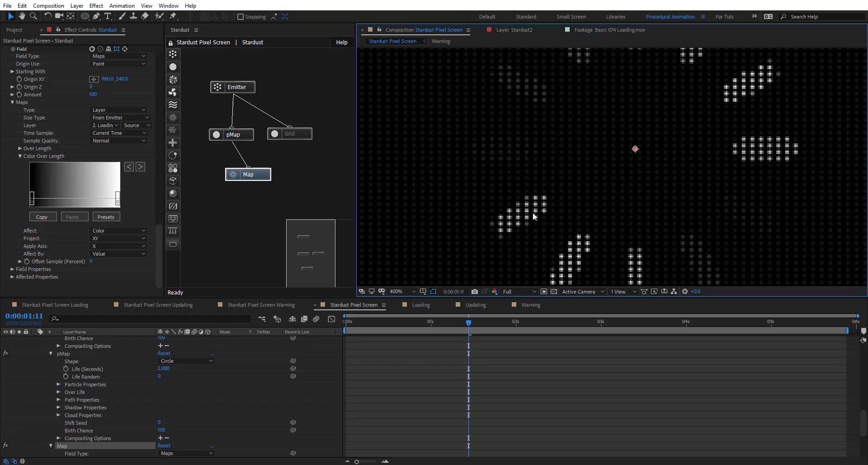
pyautogui.scroll(-3, 559, 173)
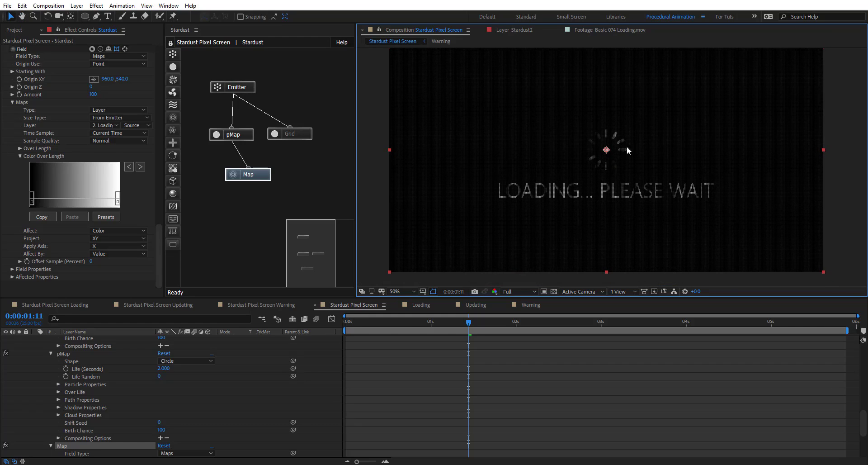
# - Hide the Bg layer in the Loading composition, showing the transparency grid, and return to the Stardust Pixel Screen composition
pyautogui.click(421, 304)
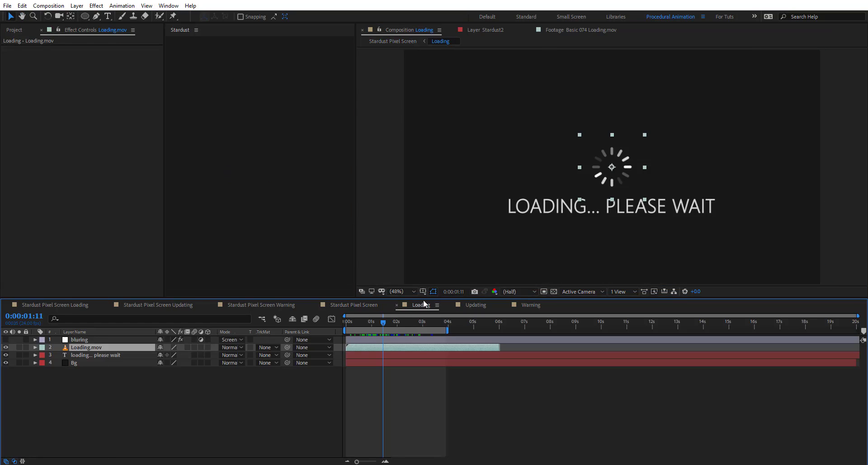
pyautogui.click(554, 291)
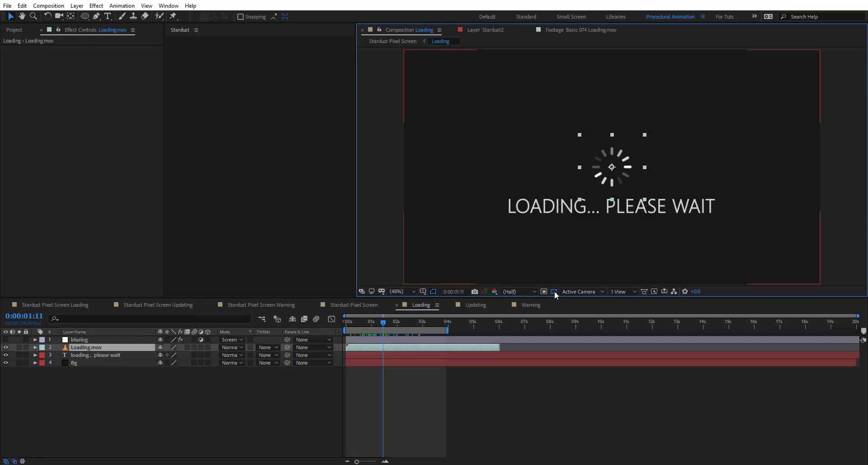
pyautogui.click(6, 363)
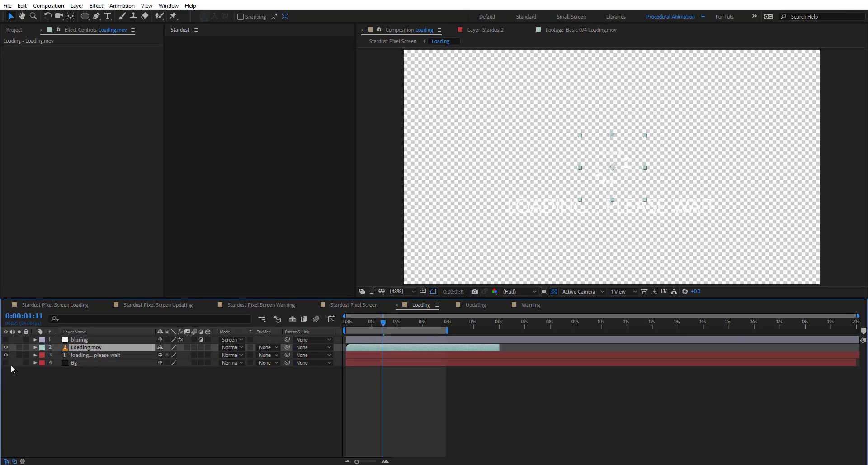
pyautogui.click(375, 307)
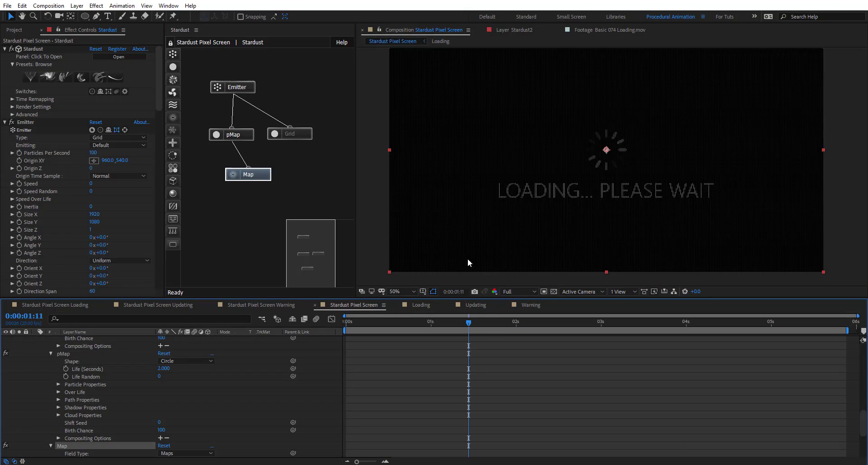
# - Examine the mapped loading icon and text up close, briefly checking them against the transparency grid
pyautogui.scroll(4, 533, 169)
pyautogui.moveTo(530, 128); pyautogui.dragTo(522, 213)
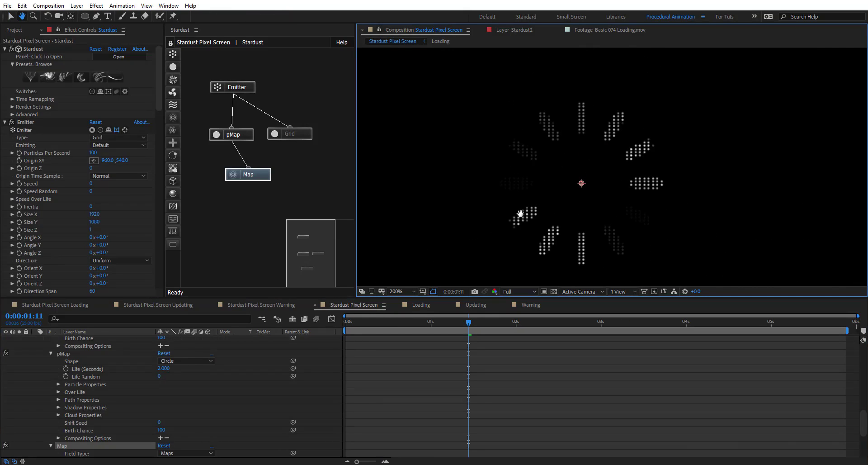
pyautogui.click(553, 291)
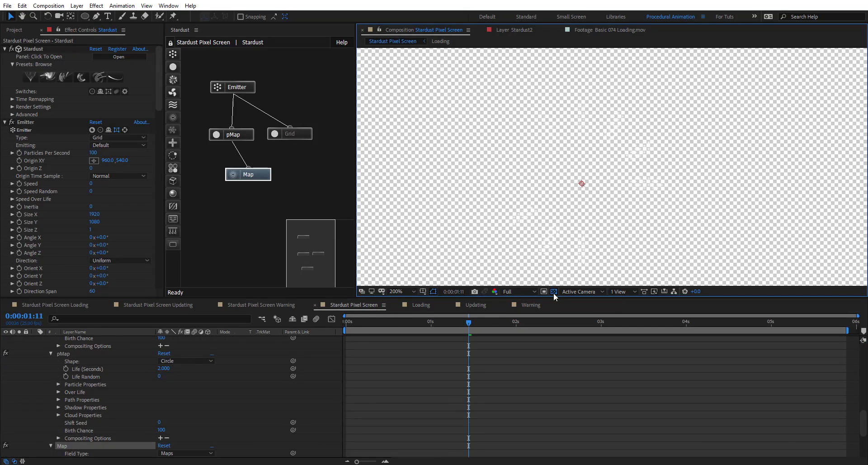
pyautogui.click(554, 291)
pyautogui.moveTo(471, 206); pyautogui.dragTo(540, 122)
pyautogui.moveTo(533, 285); pyautogui.dragTo(552, 236)
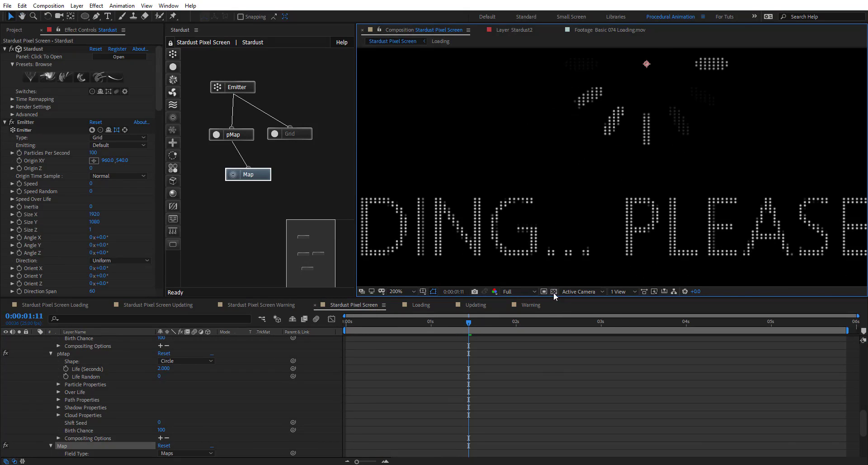
pyautogui.moveTo(483, 200); pyautogui.dragTo(581, 186)
pyautogui.moveTo(406, 199); pyautogui.dragTo(577, 186)
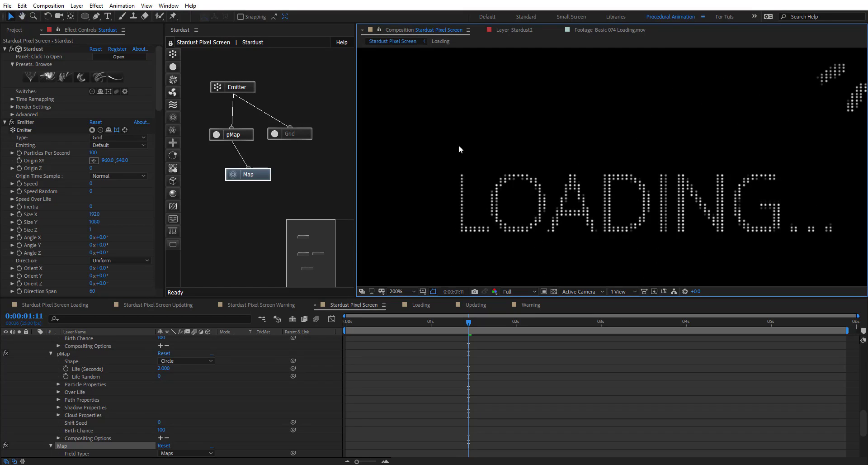
pyautogui.press('.')
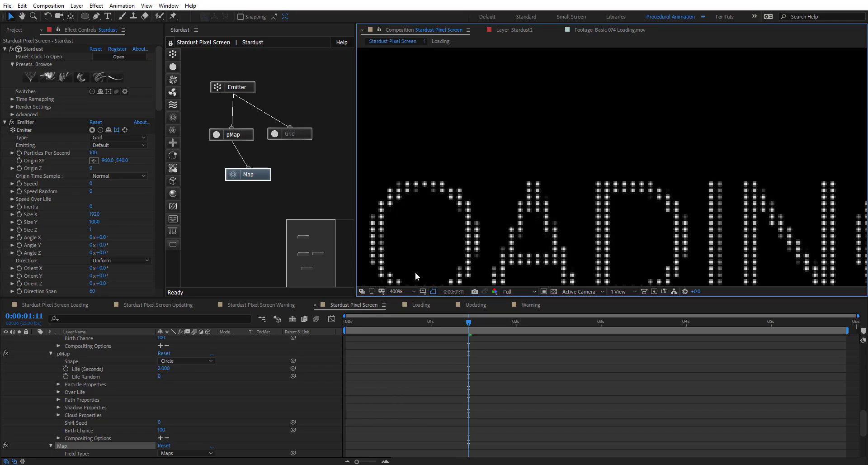
pyautogui.press(',')
pyautogui.press(',')
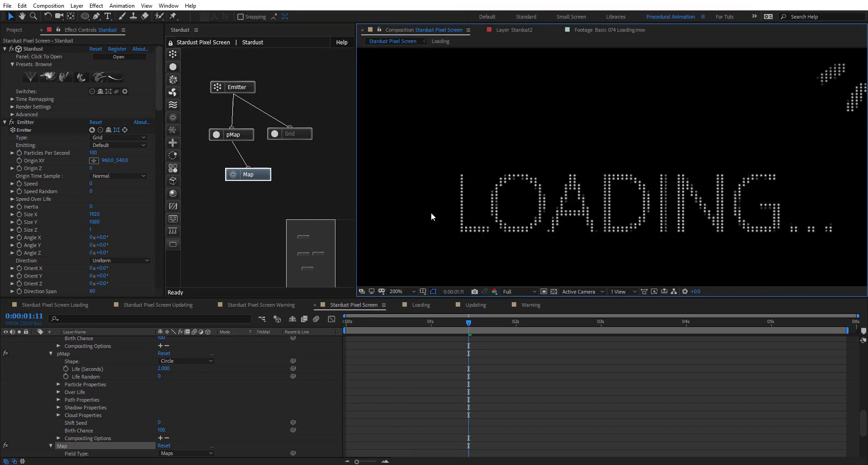
# - Re-enable the Grid particle node and view its dots together with the mapped loading text
pyautogui.click(294, 134)
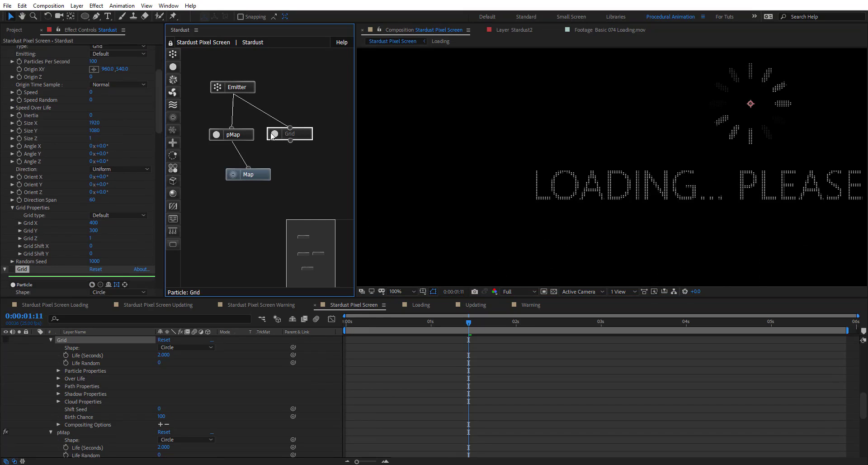
pyautogui.click(12, 269)
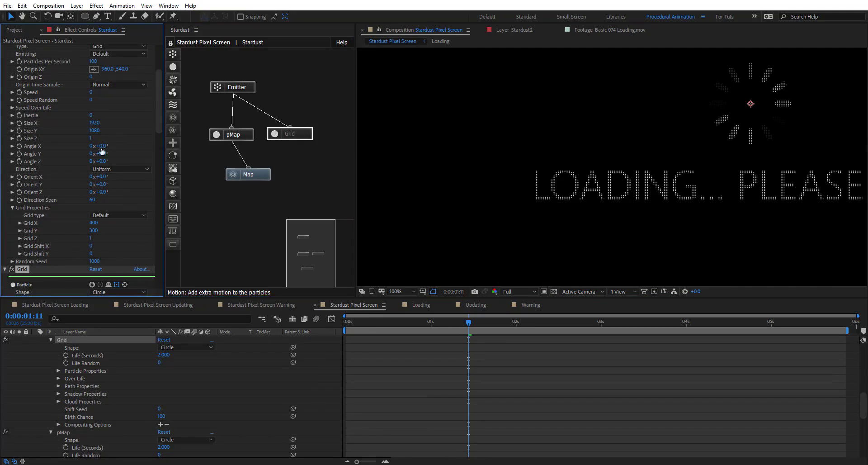
pyautogui.scroll(1, 625, 174)
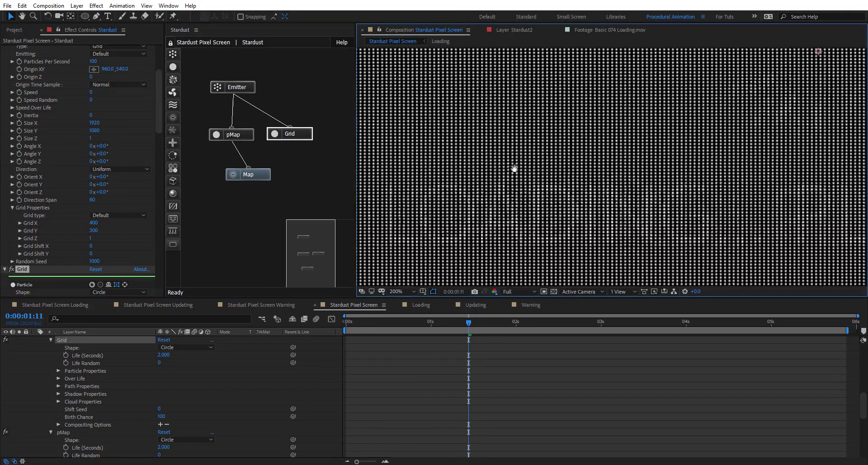
# - Set the Grid particle's opacity to 30 and its life to 6 seconds
pyautogui.scroll(-4, 50, 169)
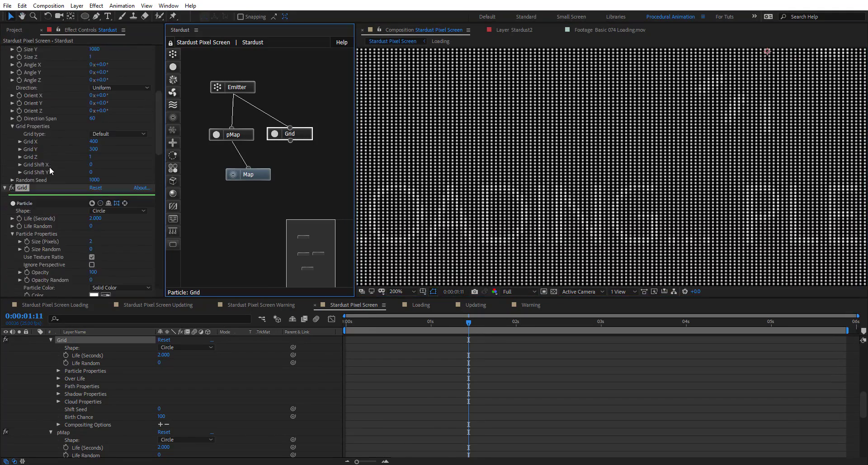
pyautogui.scroll(-1, 67, 247)
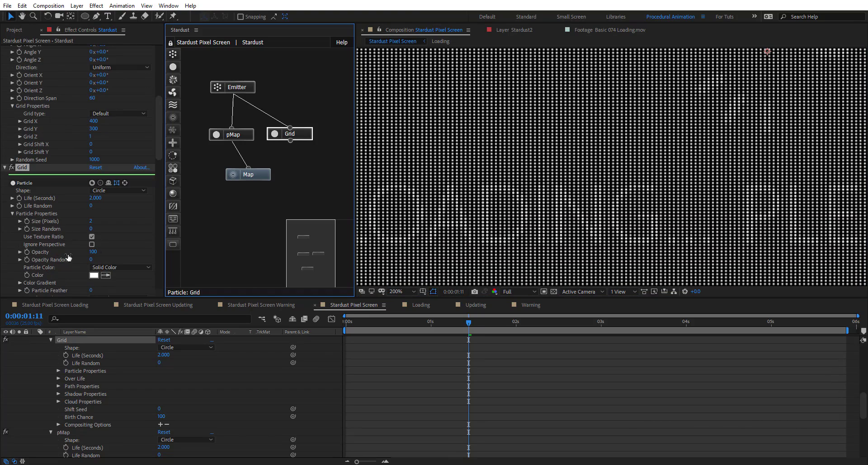
pyautogui.click(93, 253)
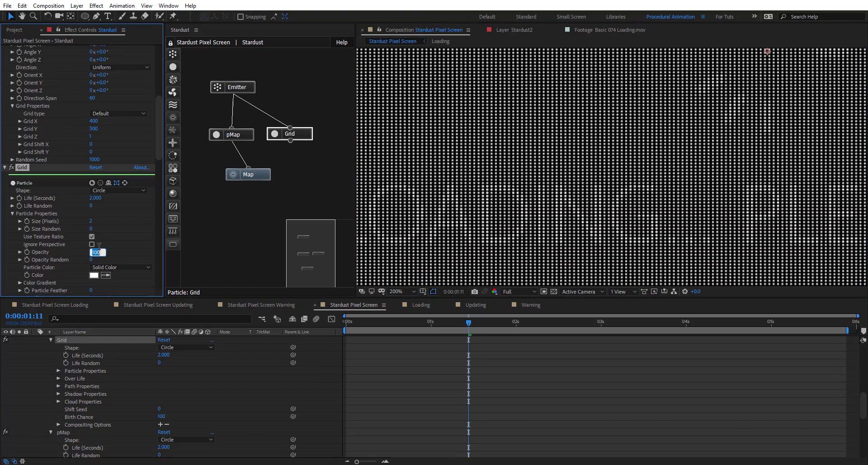
pyautogui.write('30')
pyautogui.press('Return')
pyautogui.click(90, 198)
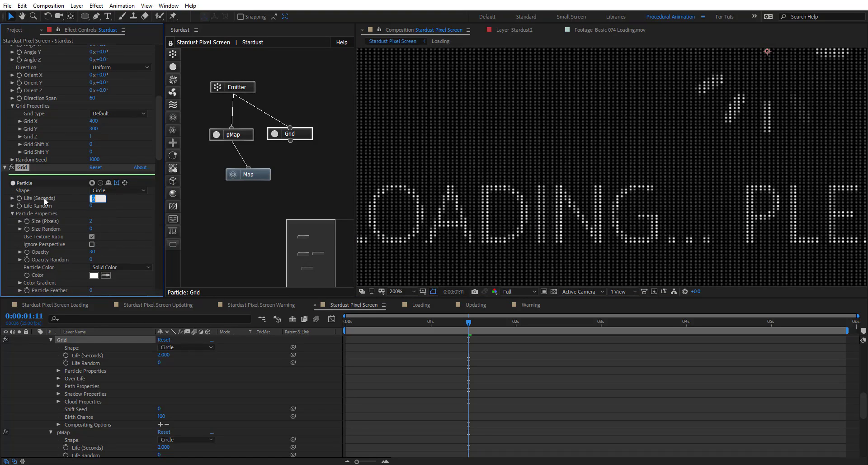
pyautogui.write('6')
pyautogui.press('Return')
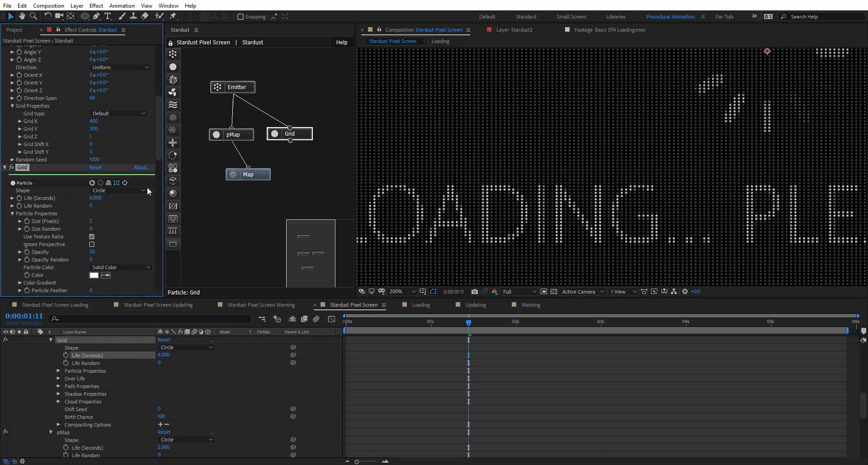
# - Set the pMap particle's life to 6 seconds as well
pyautogui.click(242, 134)
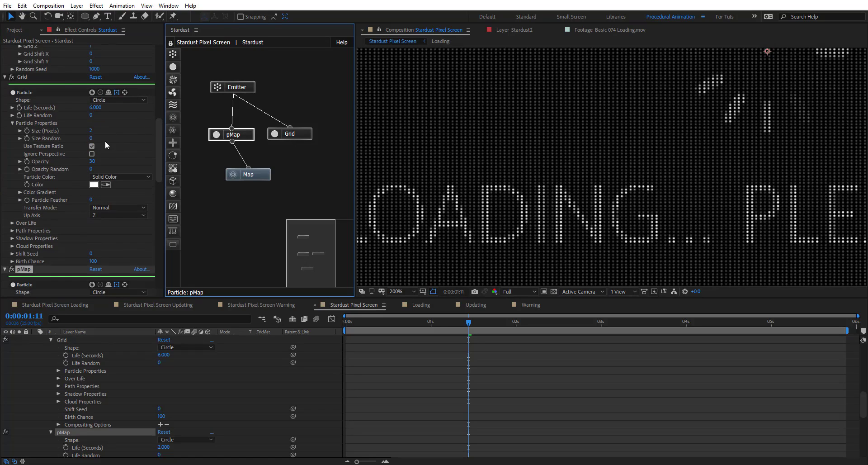
pyautogui.scroll(-1, 91, 112)
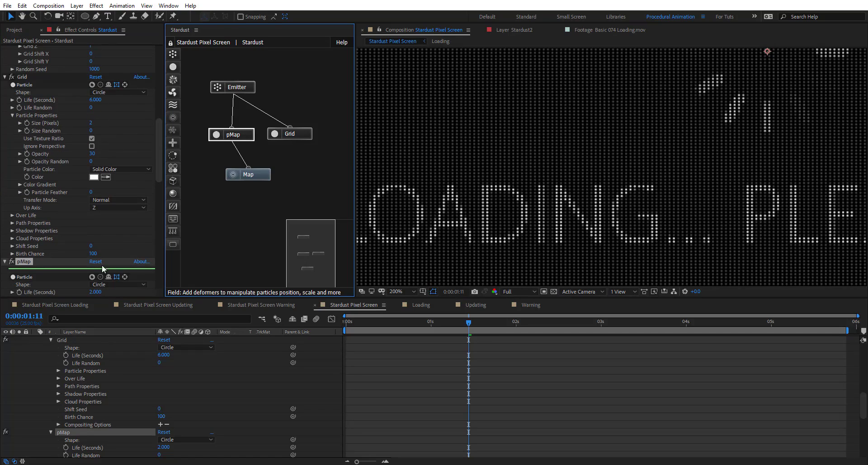
pyautogui.click(95, 292)
pyautogui.write('6')
pyautogui.press('Return')
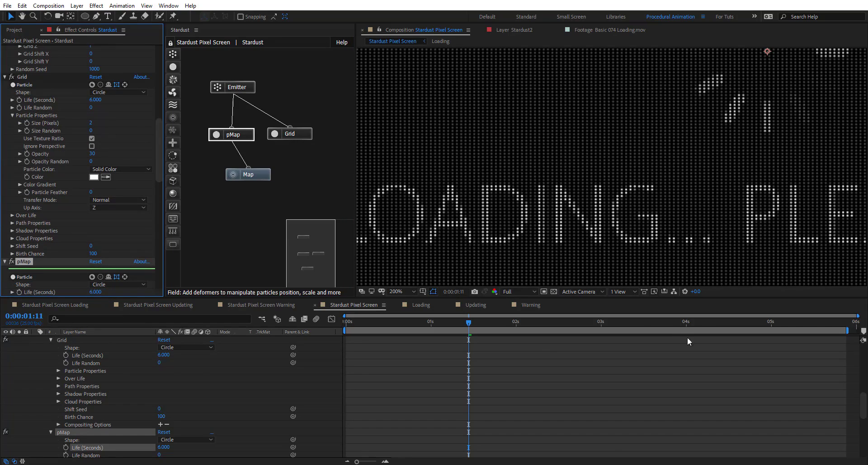
# - Go to 0:00:01:20 and examine the particle-mapped loading icon and text up close
pyautogui.moveTo(712, 319); pyautogui.dragTo(499, 322)
pyautogui.scroll(-1, 556, 132)
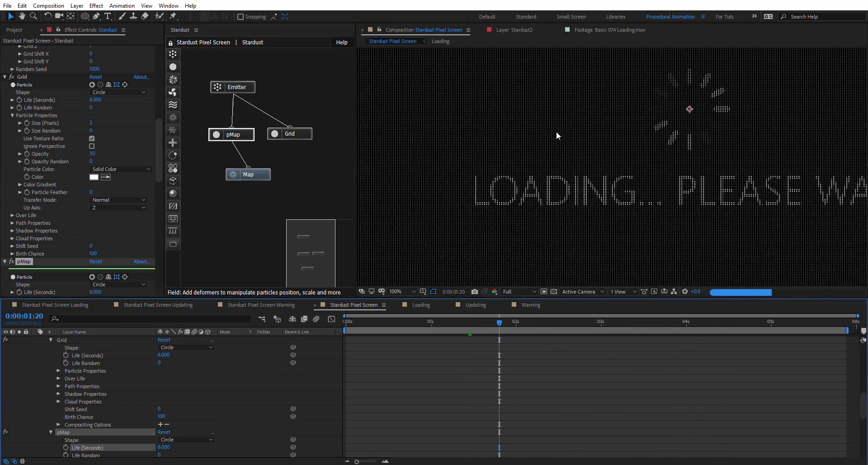
pyautogui.moveTo(586, 168); pyautogui.dragTo(557, 174)
pyautogui.scroll(-1, 560, 179)
pyautogui.scroll(3, 547, 187)
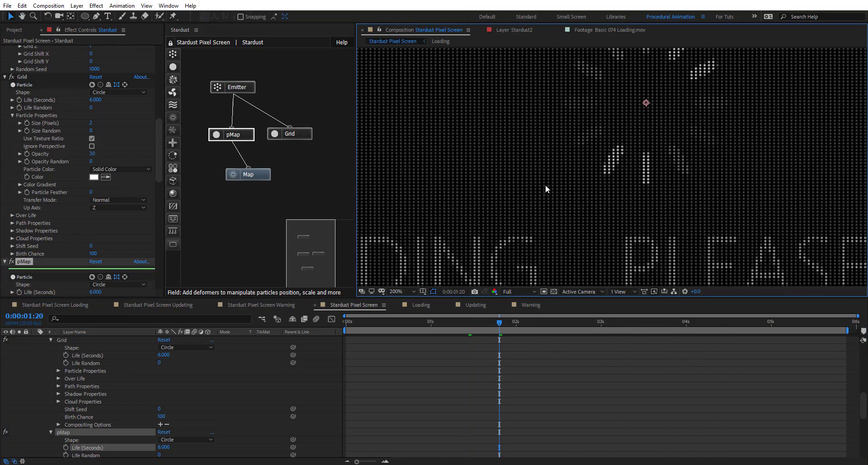
# - Lower the Grid particle's opacity to 20 and set its opacity randomness to 76
pyautogui.click(302, 135)
pyautogui.scroll(-3, 50, 170)
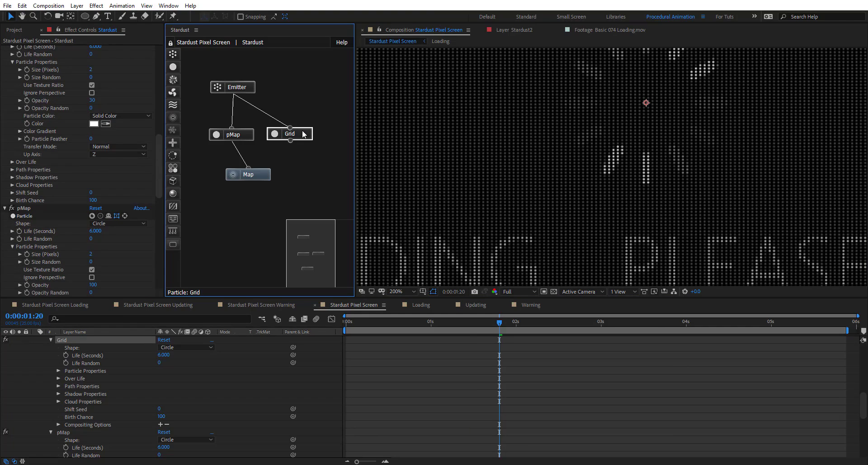
pyautogui.scroll(1, 62, 88)
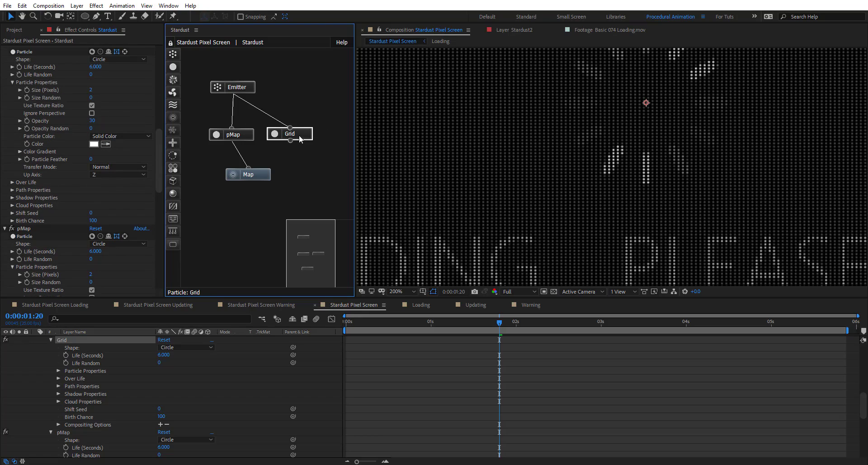
pyautogui.click(299, 135)
pyautogui.moveTo(92, 133); pyautogui.dragTo(76, 133)
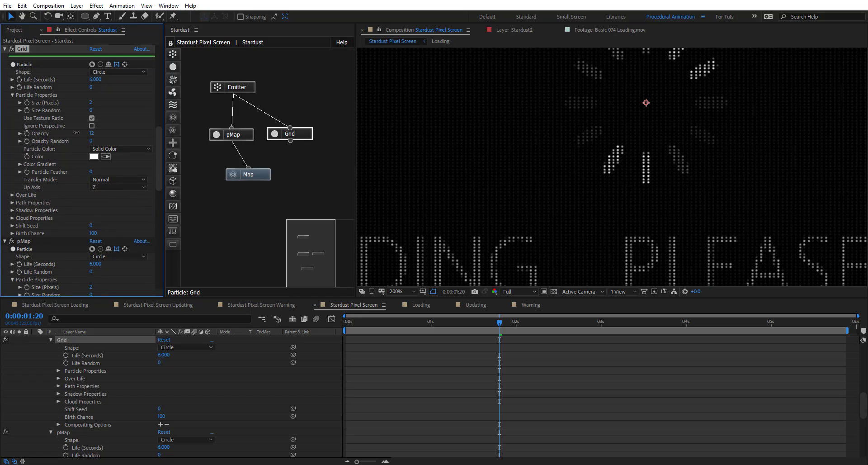
pyautogui.moveTo(80, 133); pyautogui.dragTo(82, 133)
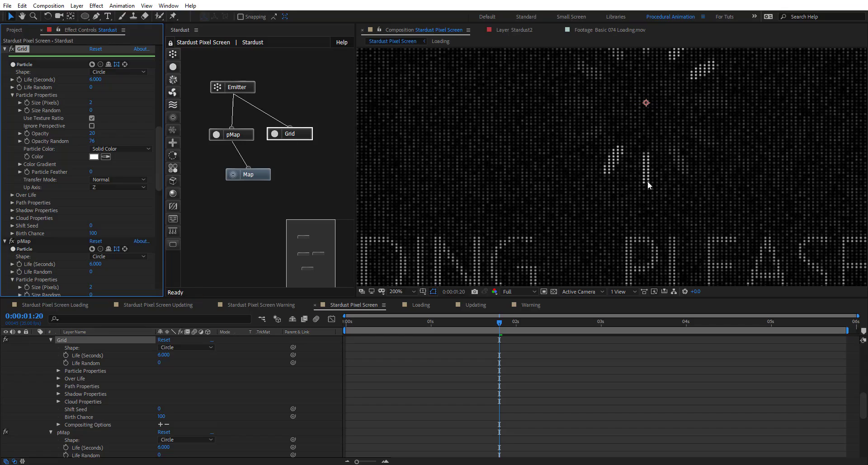
# - Examine how the randomized grid dots look around the PLEASE WAIT text, both from a distance and up close
pyautogui.press('space')
pyautogui.moveTo(479, 247); pyautogui.dragTo(510, 58)
pyautogui.moveTo(651, 243); pyautogui.dragTo(384, 239)
pyautogui.scroll(-1, 608, 213)
pyautogui.press('space')
pyautogui.moveTo(581, 136); pyautogui.dragTo(423, 210)
pyautogui.scroll(1, 561, 190)
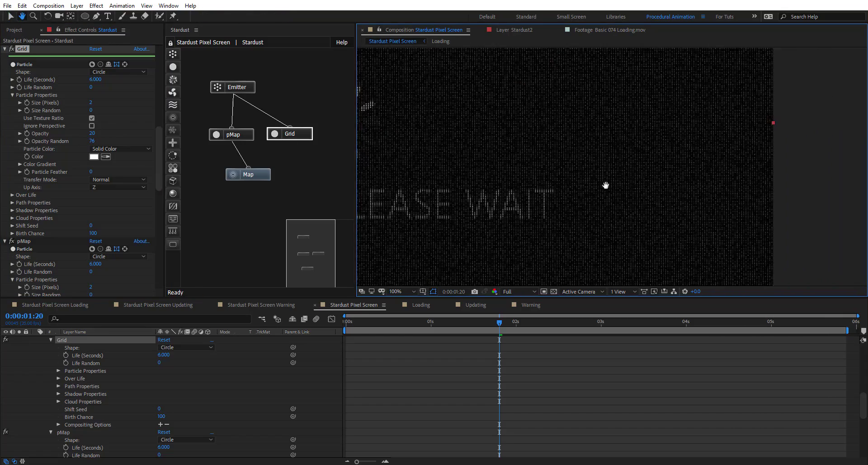
pyautogui.press('v')
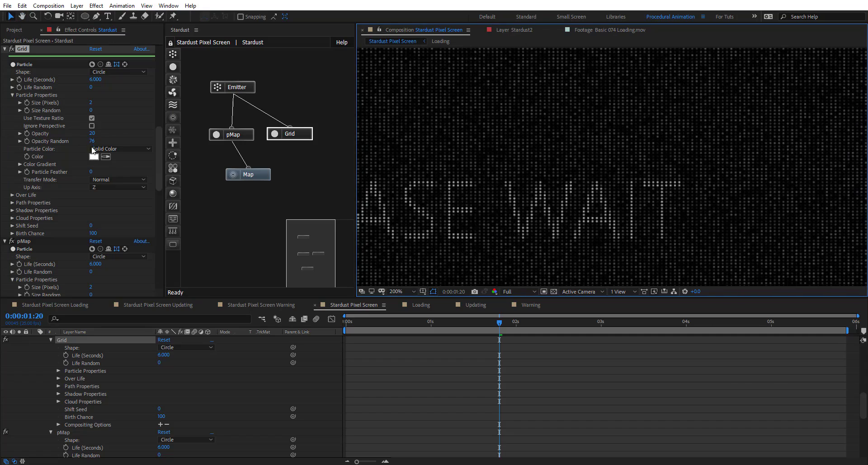
# - Reset the Grid particle's opacity randomness to 0 and check the evenly dimmed dots around the loading icon and text
pyautogui.moveTo(92, 141); pyautogui.dragTo(51, 148)
pyautogui.scroll(-1, 591, 168)
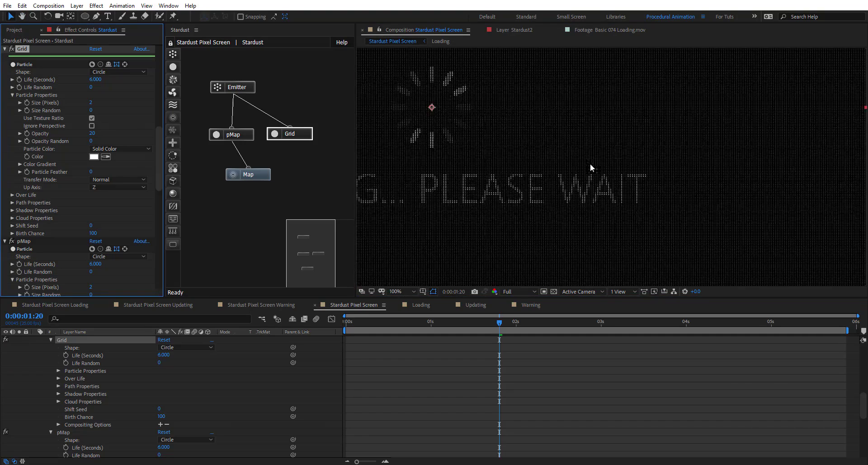
pyautogui.press('space')
pyautogui.moveTo(444, 156); pyautogui.dragTo(558, 185)
# - Add a two-node camera named Camera 1 with depth of field disabled, and collapse the Stardust layer's properties
pyautogui.rightClick(330, 355)
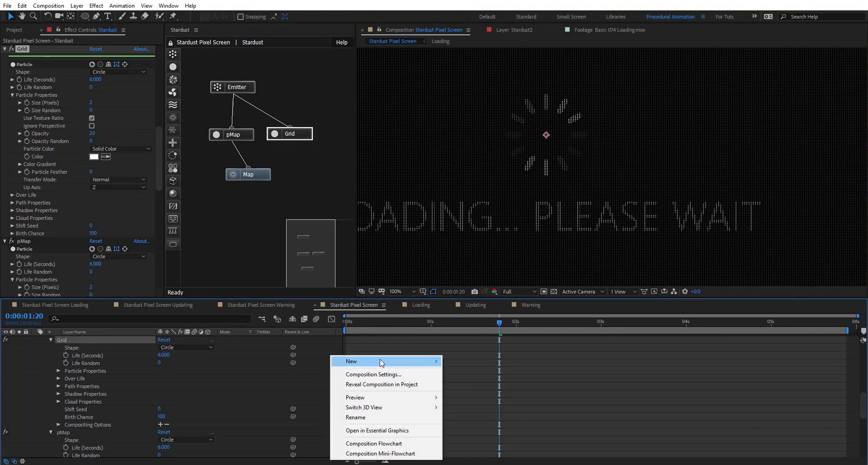
pyautogui.moveTo(357, 361)
pyautogui.click(484, 404)
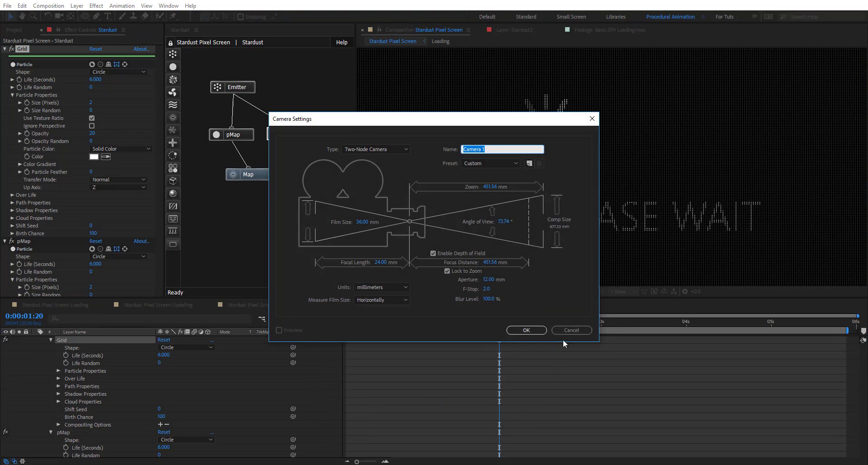
pyautogui.click(433, 253)
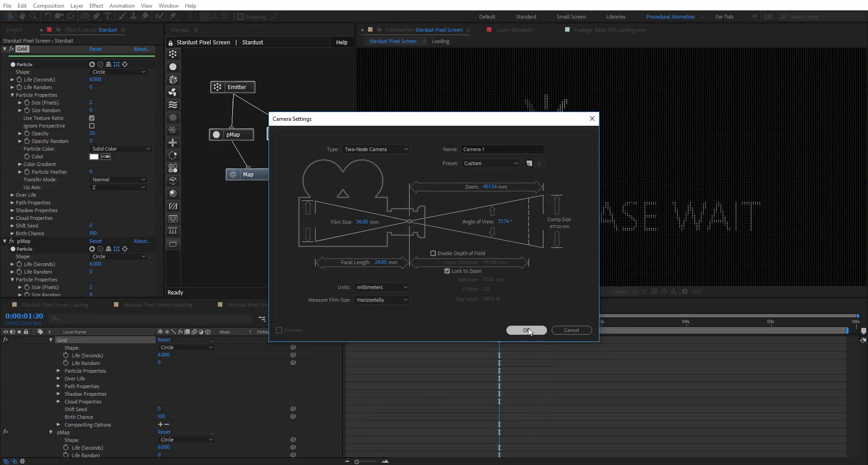
pyautogui.click(526, 329)
pyautogui.click(35, 347)
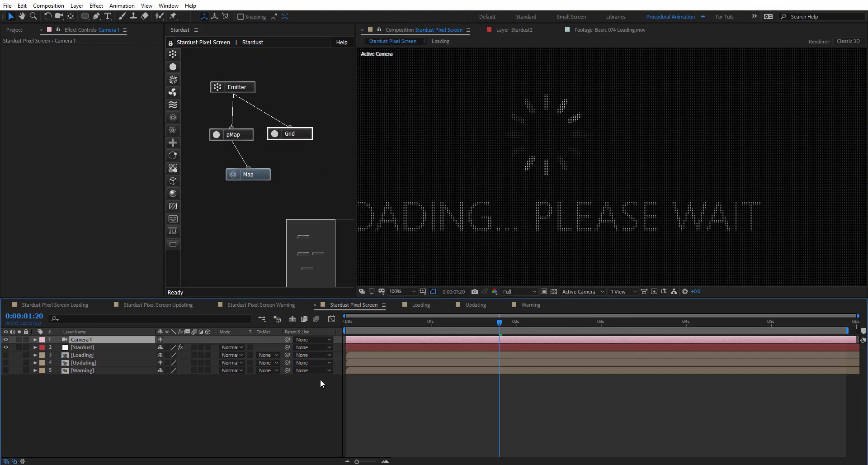
# - Orbit Camera 1 around the whole pixel screen, viewing it at an angle from one side and from the other
pyautogui.press('c')
pyautogui.press(',')
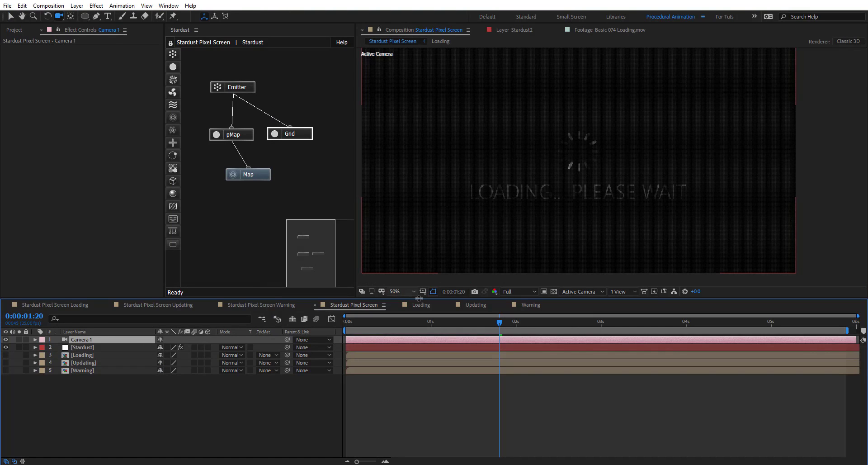
pyautogui.moveTo(598, 166); pyautogui.dragTo(653, 131)
pyautogui.moveTo(678, 166); pyautogui.dragTo(687, 178)
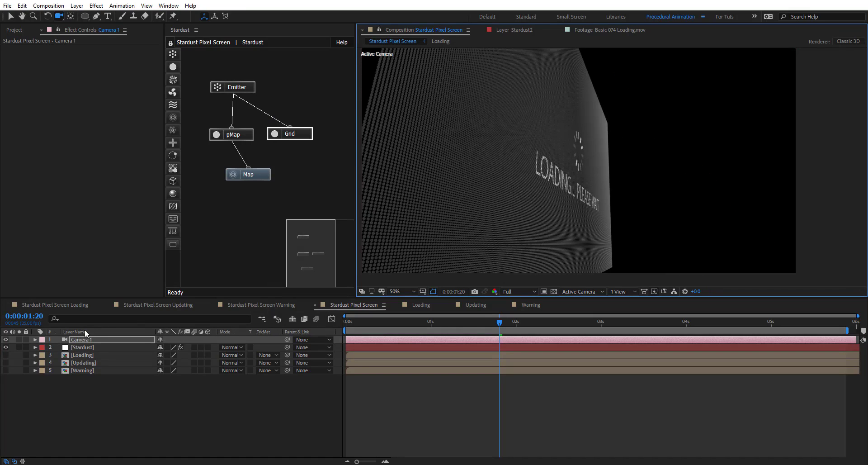
pyautogui.moveTo(522, 165); pyautogui.dragTo(451, 173)
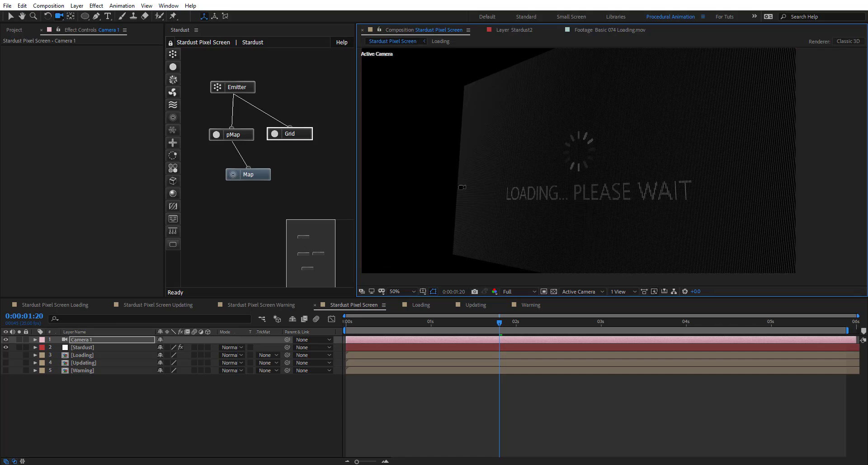
# - Enable Camera 1's depth of field with a focus distance of 1505 pixels, an aperture of 156 pixels and a blur level of 169%
pyautogui.click(35, 339)
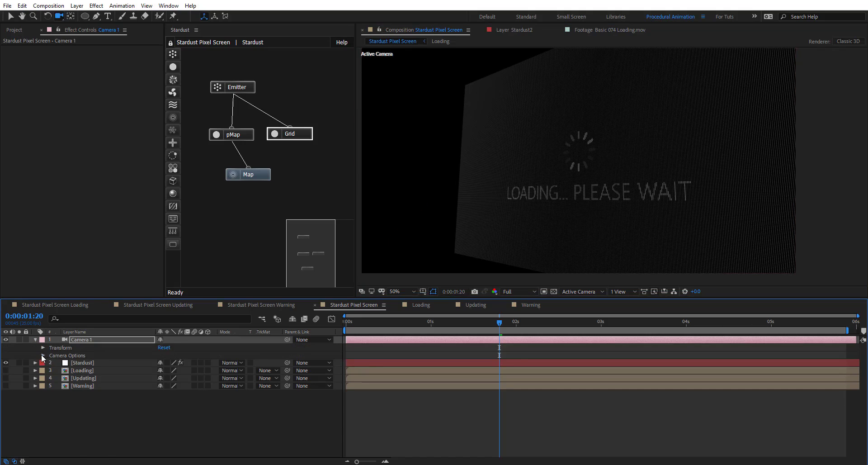
pyautogui.click(43, 353)
pyautogui.click(160, 369)
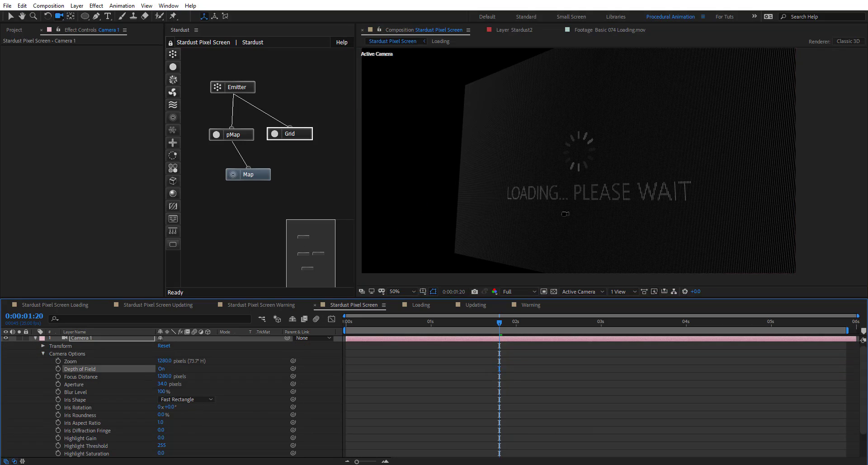
pyautogui.press('/')
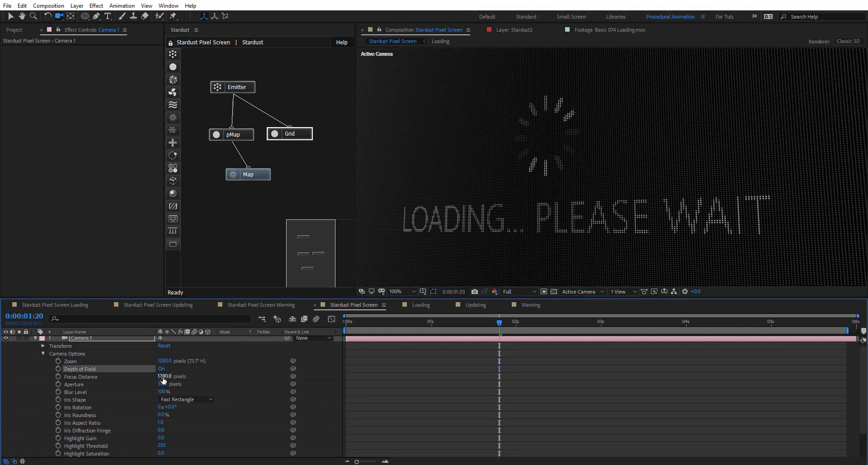
pyautogui.moveTo(165, 377); pyautogui.dragTo(304, 382)
pyautogui.moveTo(163, 384); pyautogui.dragTo(205, 384)
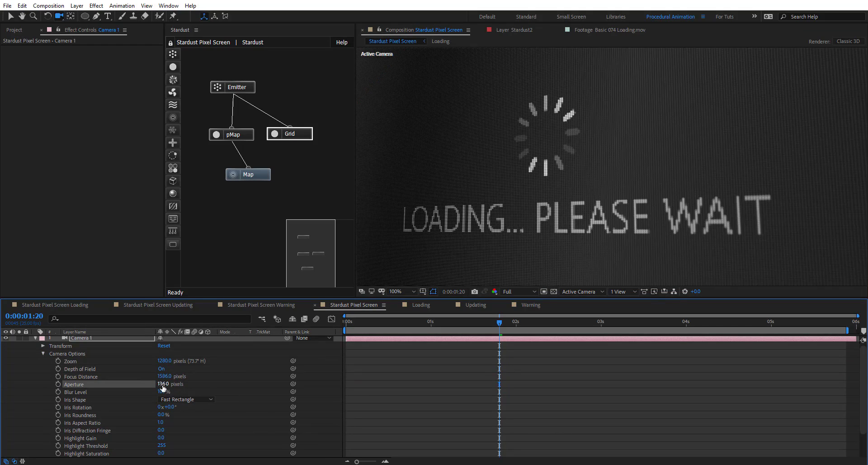
pyautogui.moveTo(163, 385); pyautogui.dragTo(126, 375)
pyautogui.scroll(-1, 583, 198)
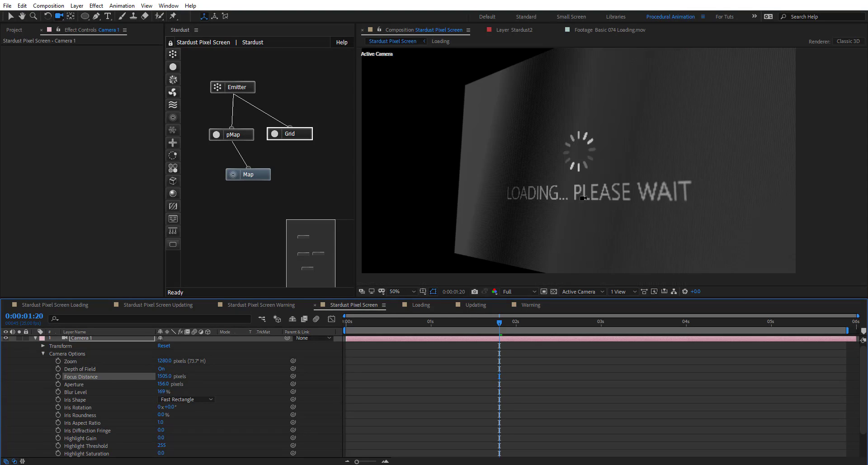
# - Orbit Camera 1 to view the blurred screen from both sides, settling on a nearly frontal, slightly tilted angle
pyautogui.moveTo(595, 166); pyautogui.dragTo(600, 158)
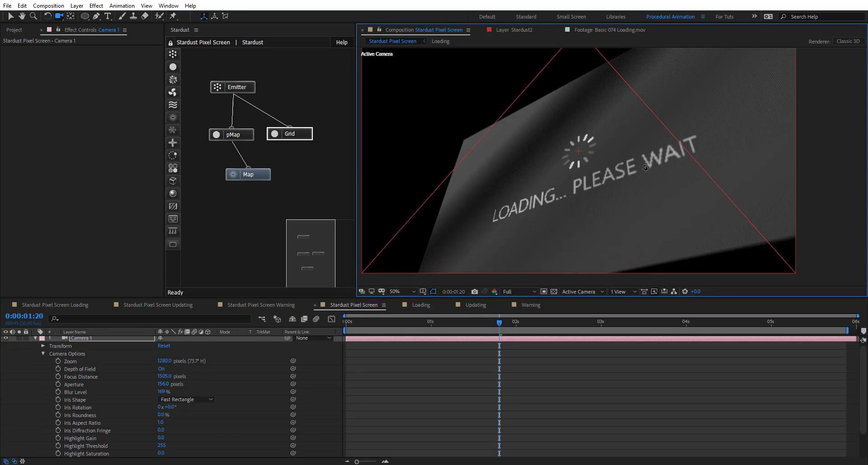
pyautogui.hotkey('ctrl', 'z')
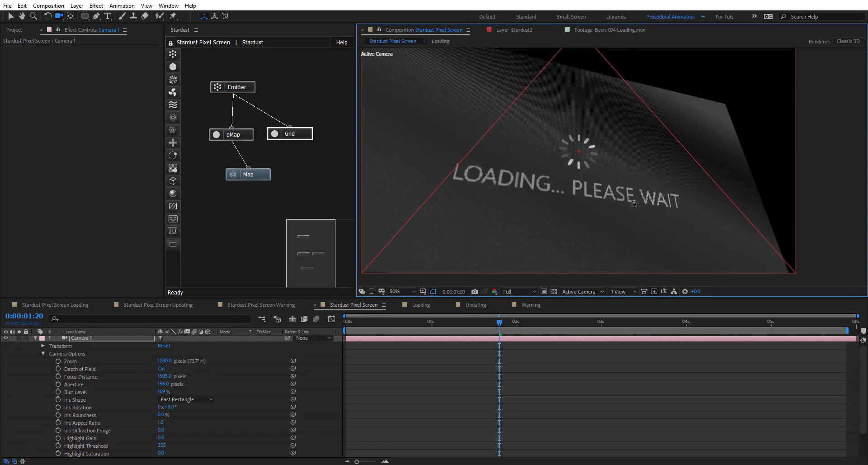
pyautogui.hotkey('ctrl', 'z')
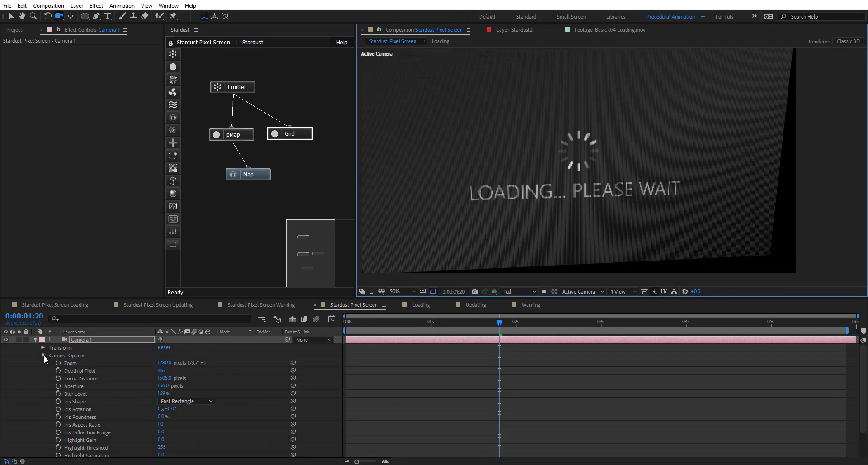
# - Turn off Camera 1's depth of field, expose its Transform properties and move the current time to 0:00:00:10
pyautogui.click(43, 354)
pyautogui.click(44, 348)
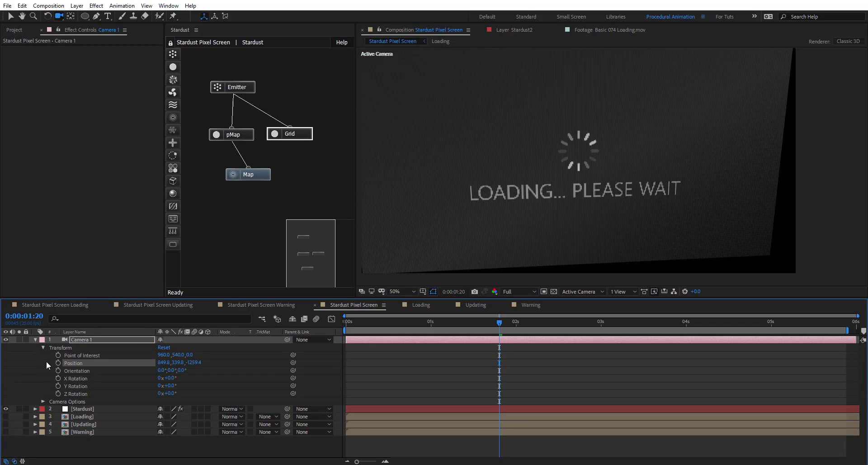
pyautogui.click(43, 402)
pyautogui.scroll(-2, 191, 415)
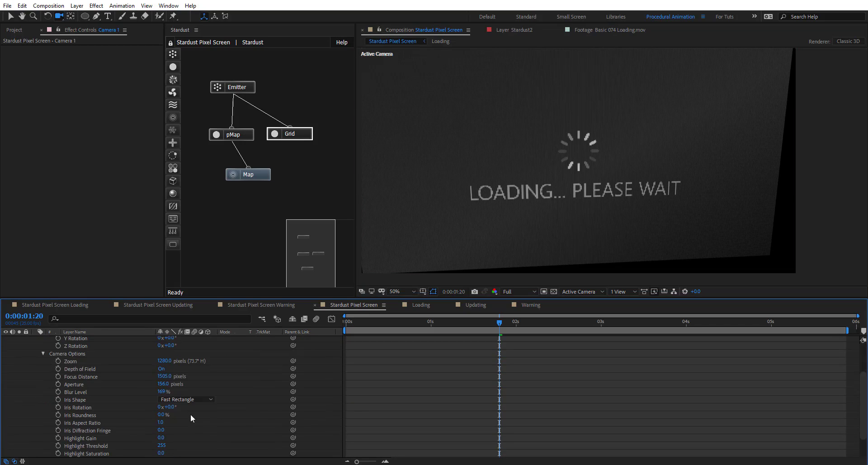
pyautogui.click(161, 368)
pyautogui.scroll(2, 89, 371)
pyautogui.click(380, 322)
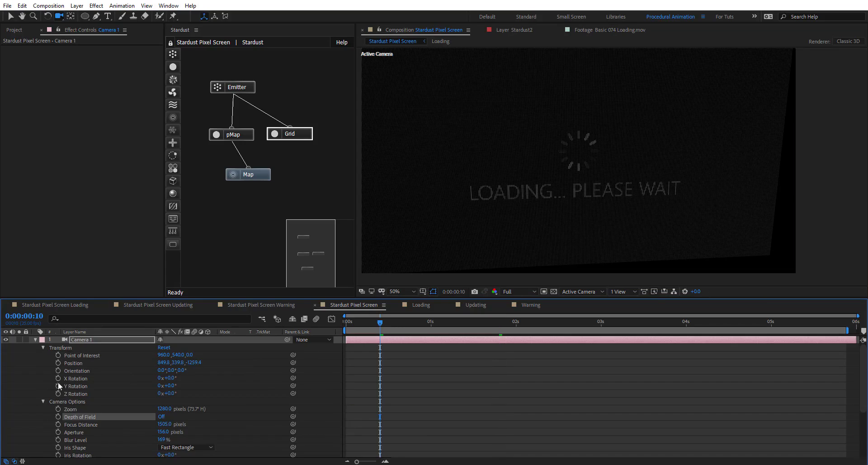
# - Animate Camera 1's Point of Interest and Position with keyframes for a tilted close-up move, and set the current time to 0:00:01:18
pyautogui.click(58, 355)
pyautogui.click(58, 363)
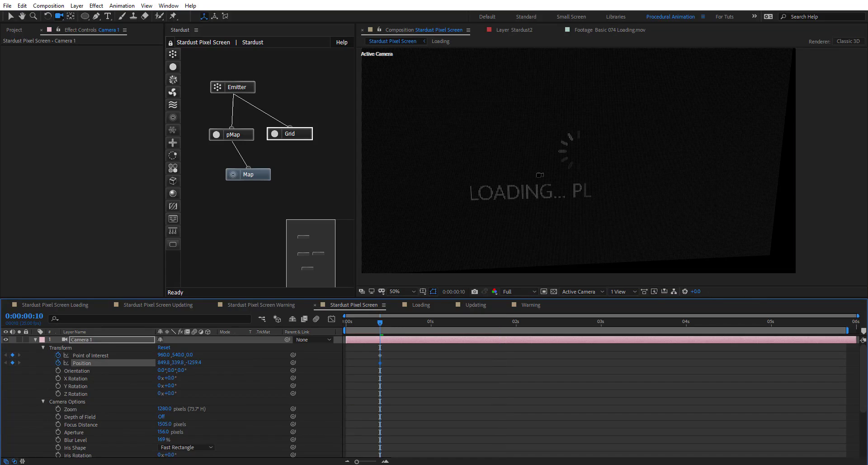
pyautogui.moveTo(489, 143); pyautogui.dragTo(486, 141)
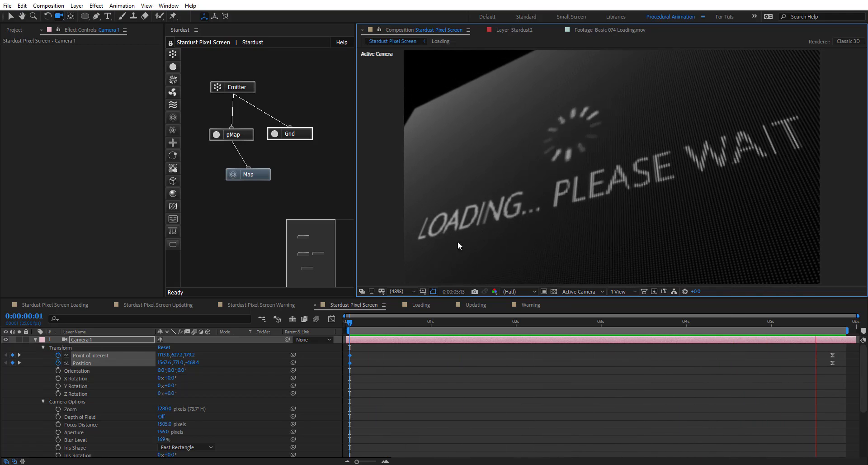
pyautogui.moveTo(364, 326); pyautogui.dragTo(493, 323)
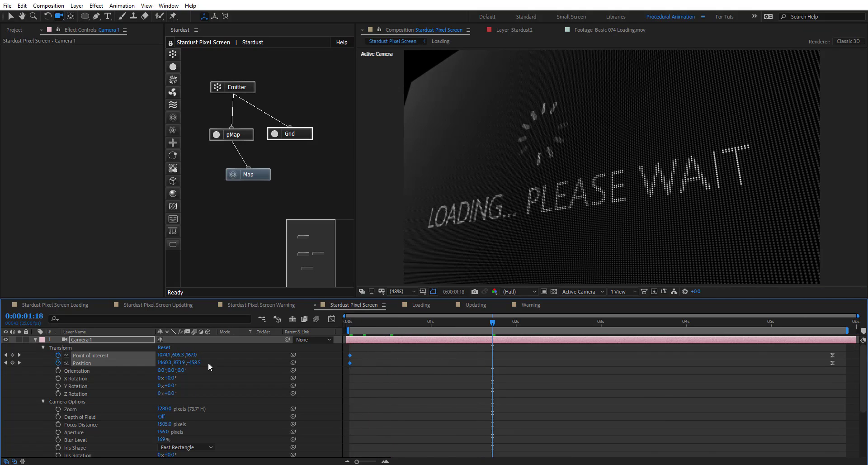
# - Make the Map node affect Position instead of Color, and expose its Affected Properties to try out the Position amount
pyautogui.click(248, 174)
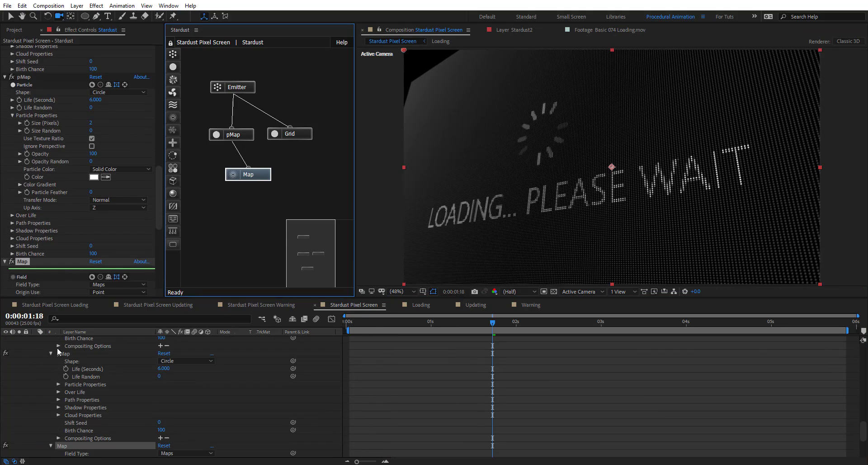
pyautogui.scroll(15, 67, 357)
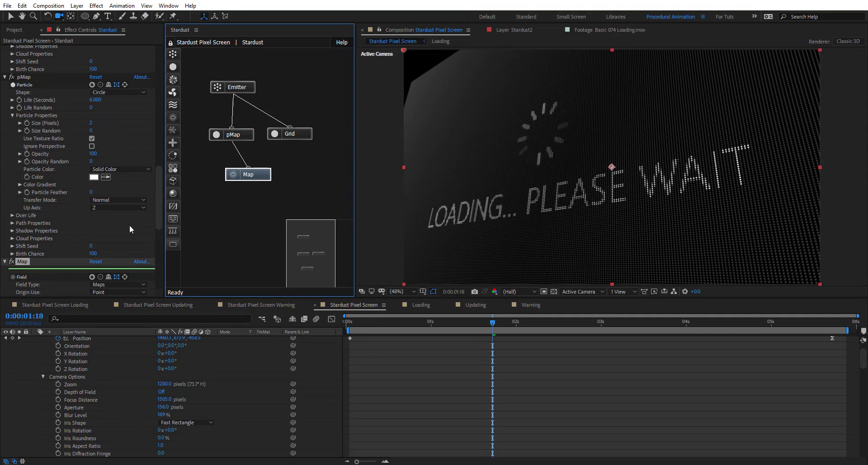
pyautogui.scroll(-3, 44, 185)
pyautogui.scroll(-6, 44, 185)
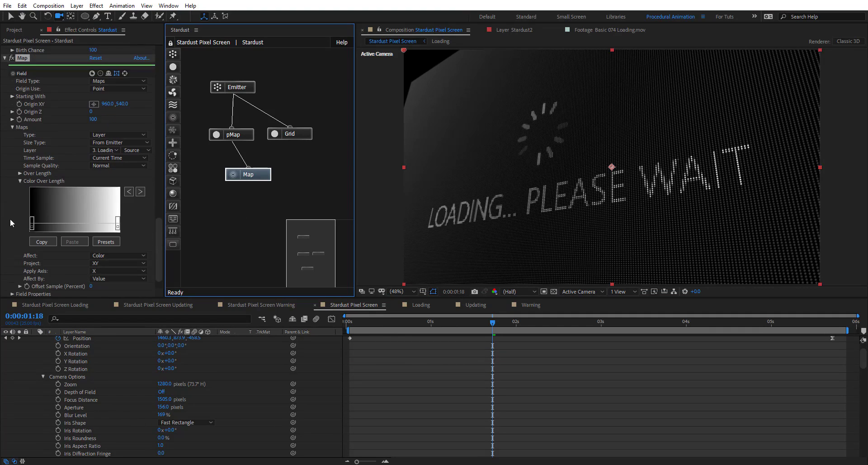
pyautogui.scroll(-1, 26, 275)
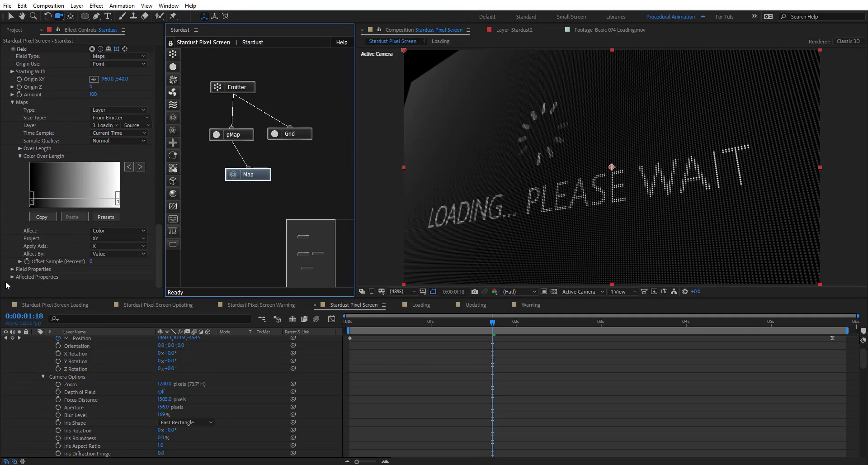
pyautogui.click(117, 230)
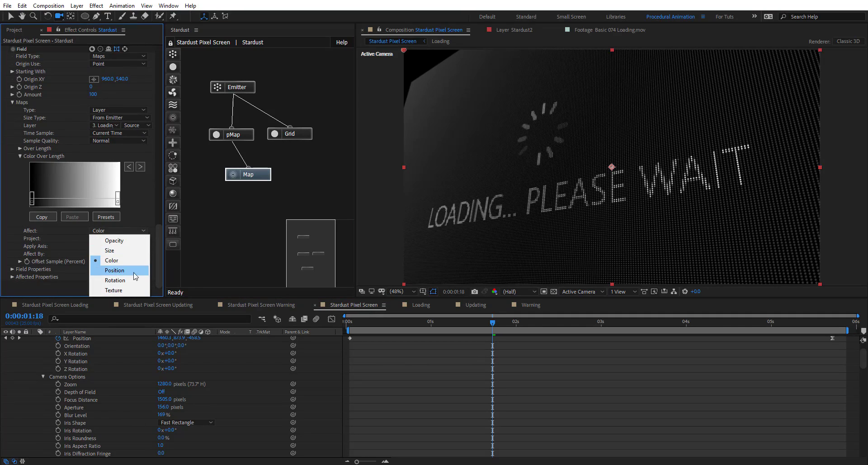
pyautogui.click(117, 270)
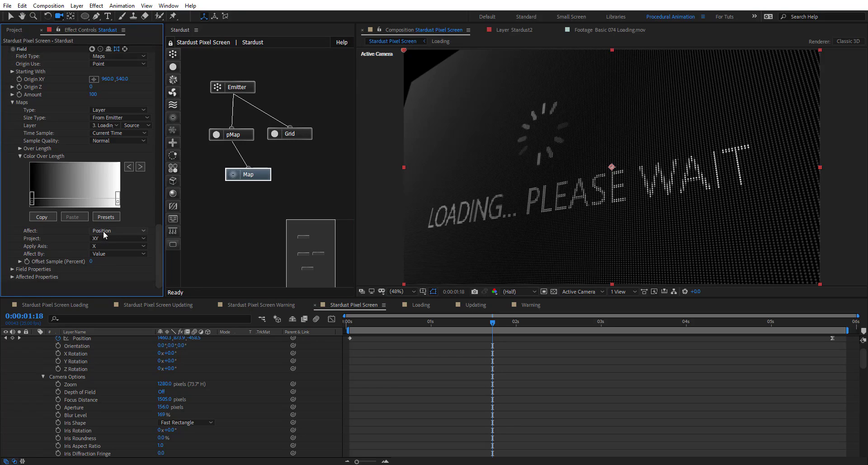
pyautogui.click(12, 277)
pyautogui.scroll(-2, 32, 280)
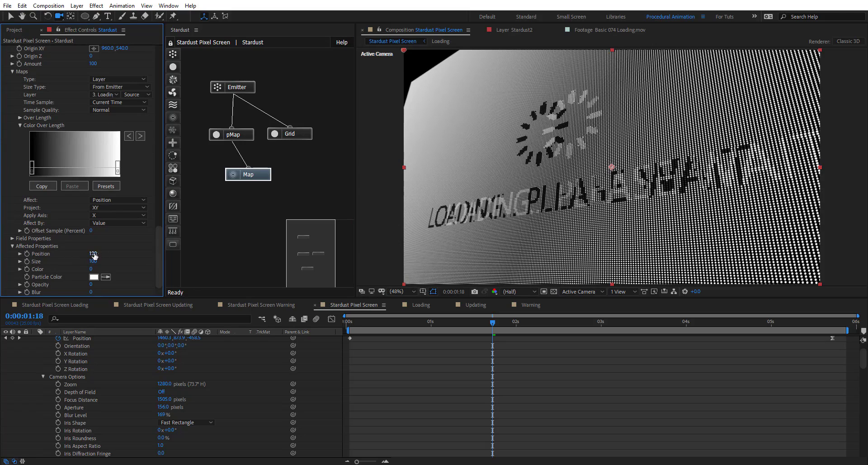
pyautogui.moveTo(94, 255)
pyautogui.mouseDown()
pyautogui.moveTo(101, 254)
pyautogui.moveTo(79, 255)
pyautogui.moveTo(97, 256)
pyautogui.mouseUp()
# - Apply the Map node's displacement along the Z axis and set its affected Position to 147
pyautogui.click(138, 215)
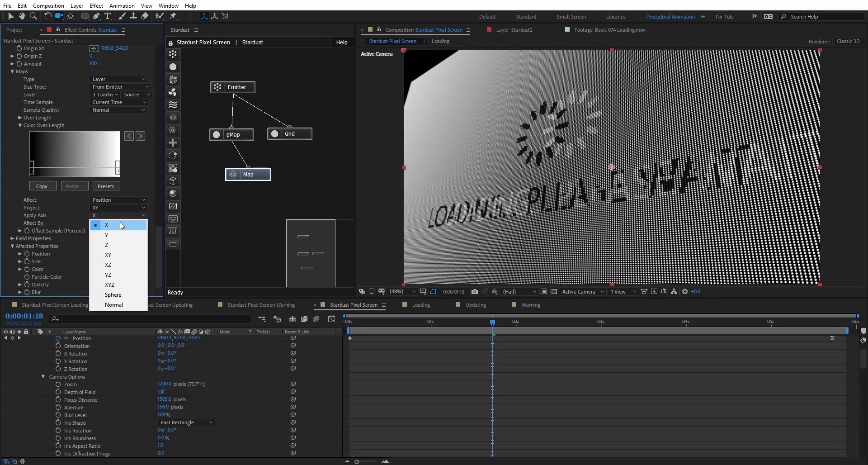
pyautogui.click(113, 245)
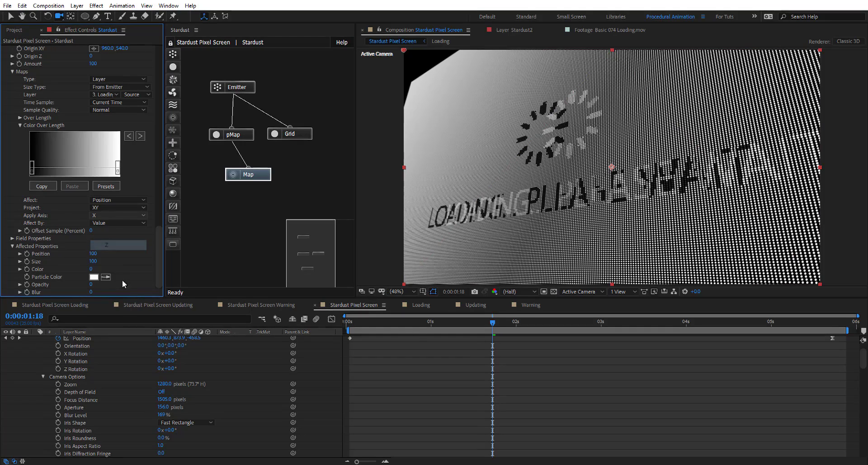
pyautogui.click(93, 255)
pyautogui.write('147')
pyautogui.press('Return')
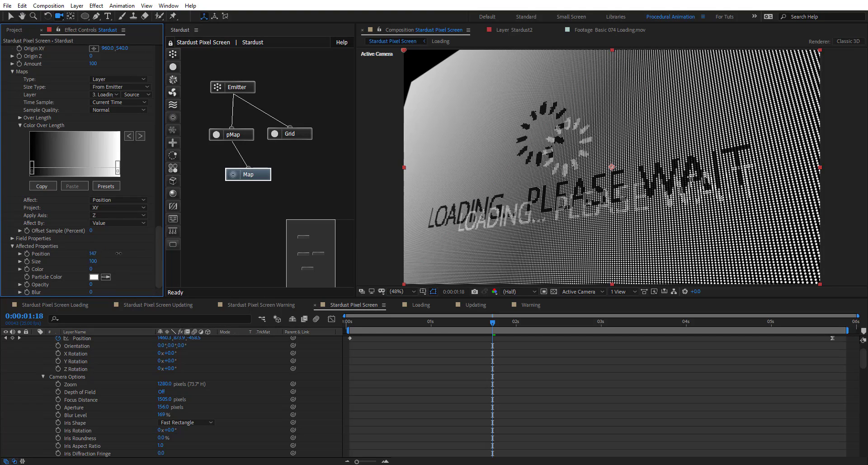
# - Orbit Camera 1 to a side view, try different affected Position amounts such as 31 and 227, and return it to 100
pyautogui.moveTo(118, 253)
pyautogui.mouseDown()
pyautogui.moveTo(41, 255)
pyautogui.moveTo(115, 265)
pyautogui.mouseUp()
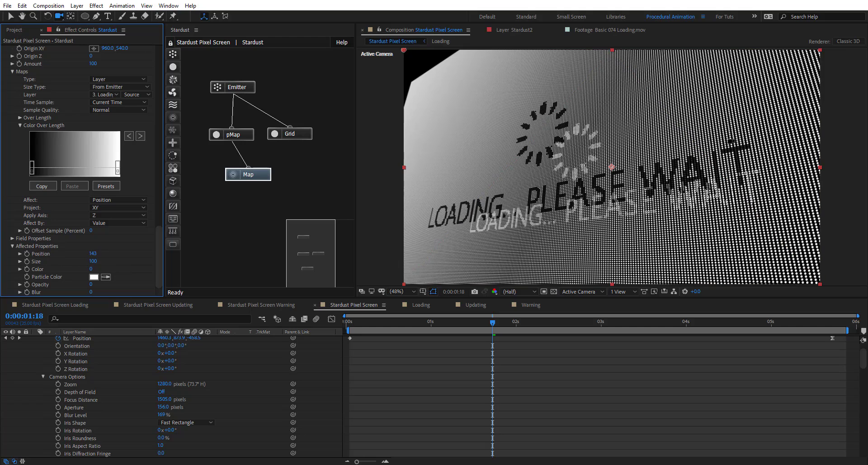
pyautogui.moveTo(732, 141); pyautogui.dragTo(685, 160)
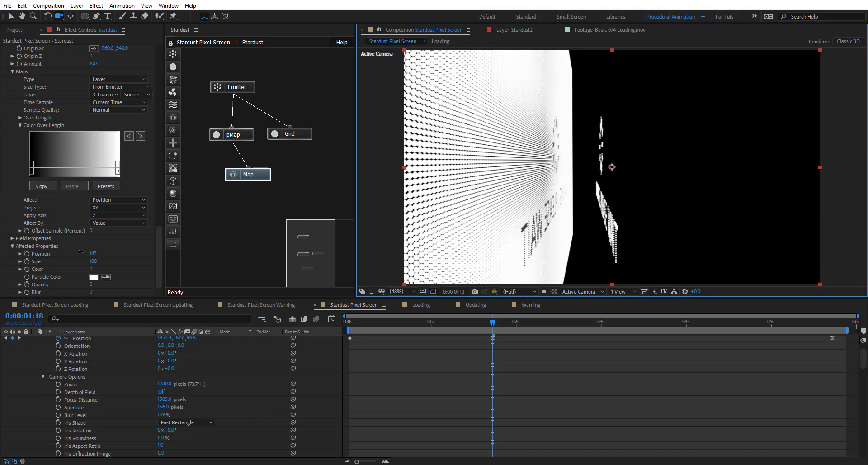
pyautogui.moveTo(81, 251); pyautogui.dragTo(32, 245)
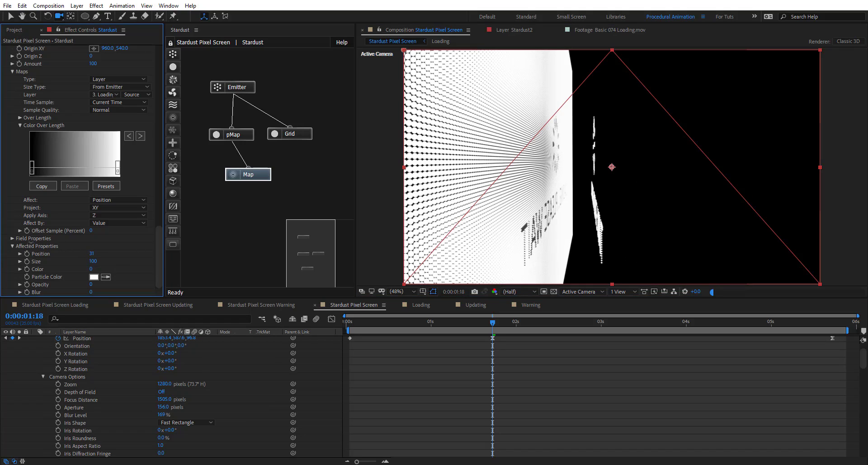
pyautogui.moveTo(13, 239)
pyautogui.mouseDown()
pyautogui.moveTo(5, 240)
pyautogui.moveTo(103, 248)
pyautogui.mouseUp()
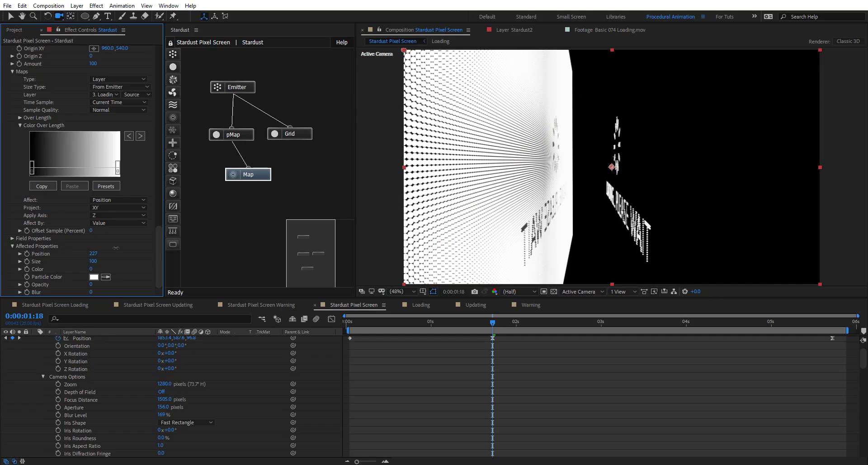
pyautogui.click(94, 255)
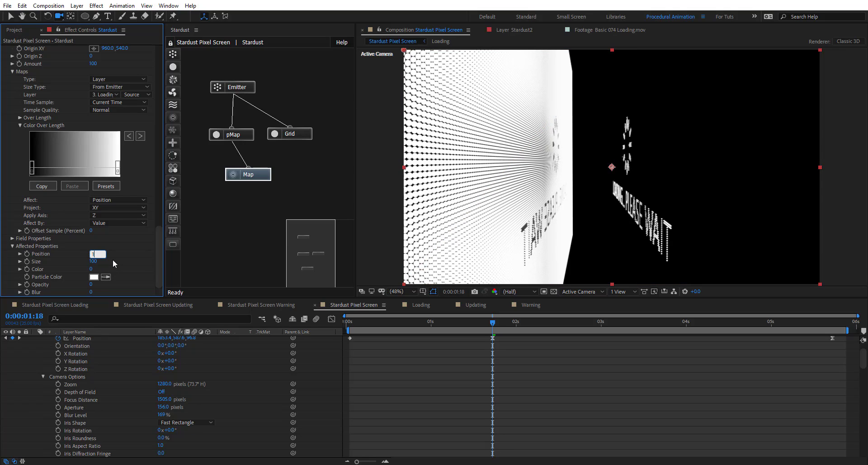
pyautogui.press('Return')
# - Switch the Map node's affected property to Opacity for comparison, and finish with Size
pyautogui.click(109, 200)
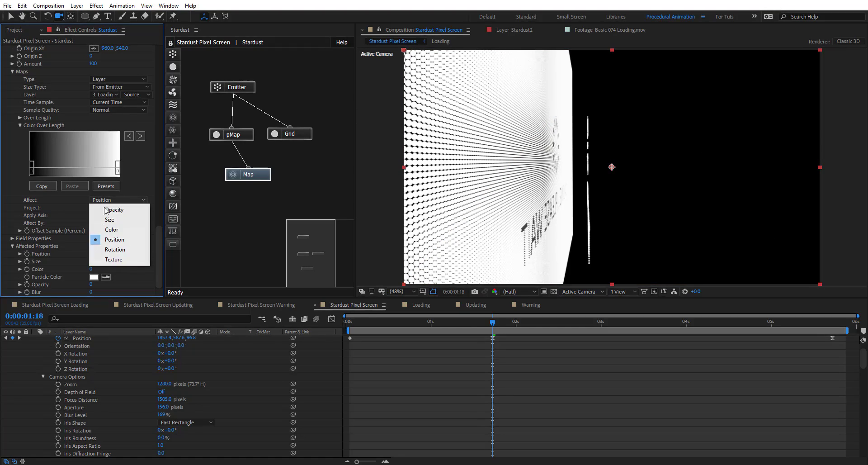
pyautogui.click(111, 199)
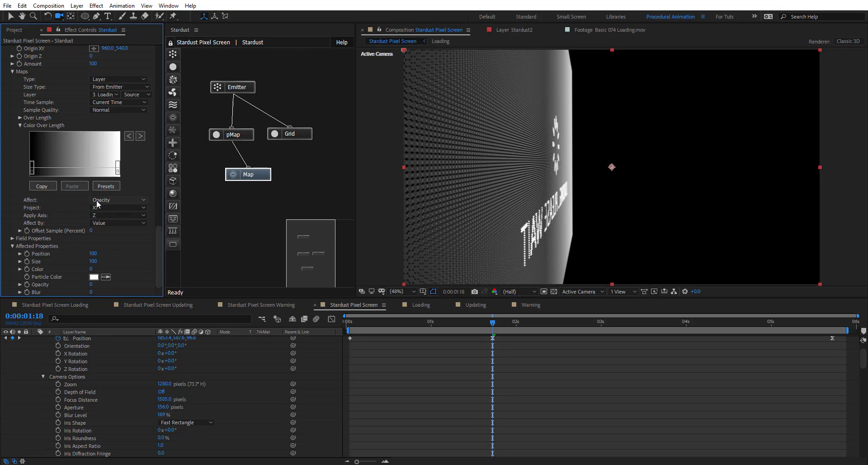
pyautogui.click(97, 202)
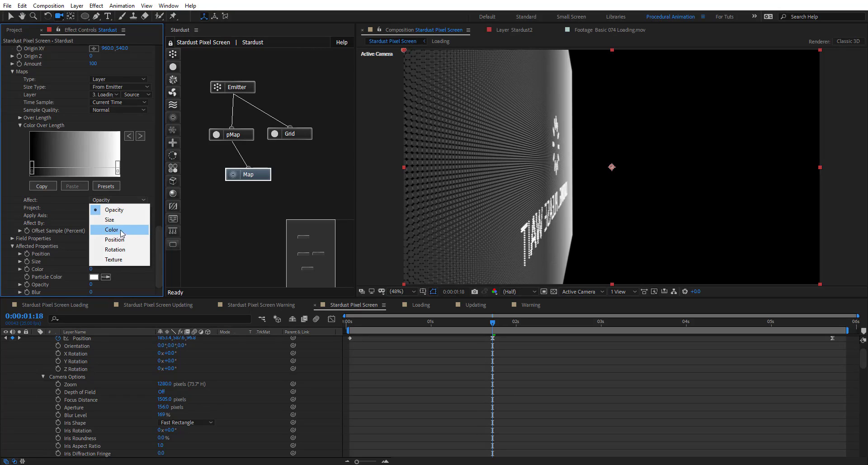
pyautogui.click(118, 220)
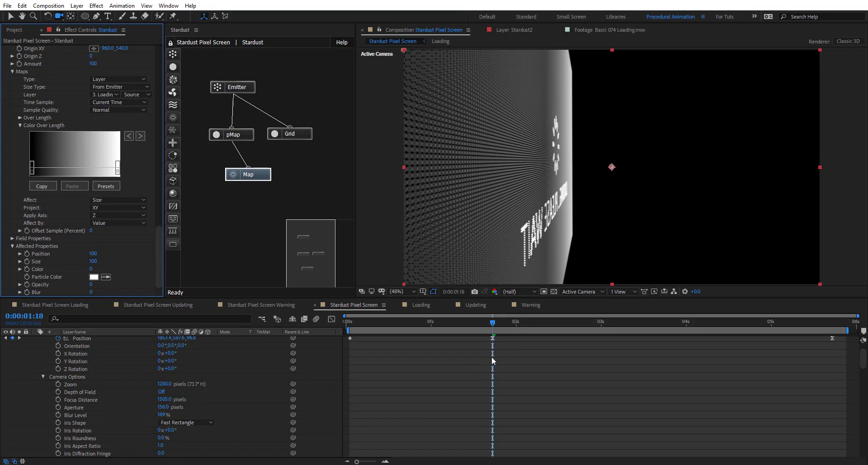
# - Delete Camera 1's extra Position keyframe at 0:00:01:18
pyautogui.scroll(2, 500, 359)
pyautogui.moveTo(508, 358); pyautogui.dragTo(482, 381)
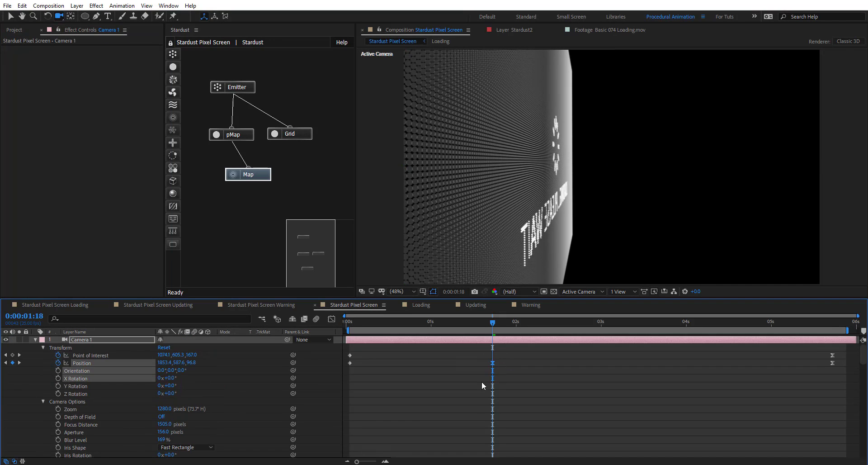
pyautogui.press('Delete')
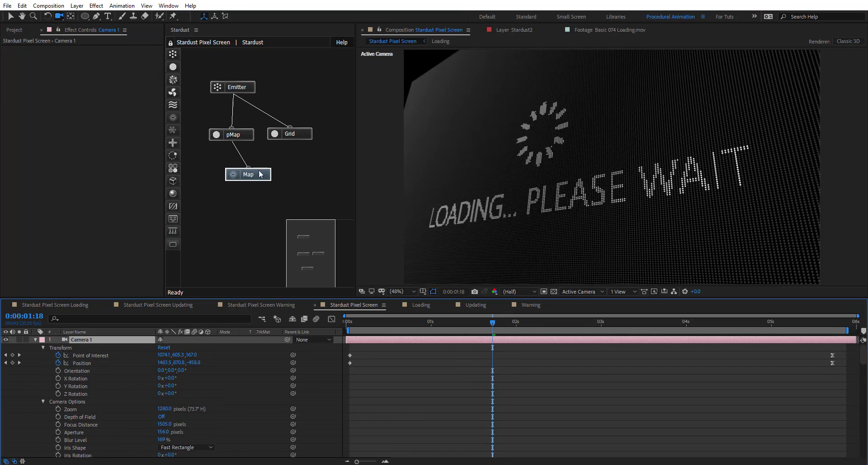
# - Vary the Map node's affected Size, trying 200 and 25, and expose its Field Properties
pyautogui.click(260, 174)
pyautogui.scroll(-2, 57, 219)
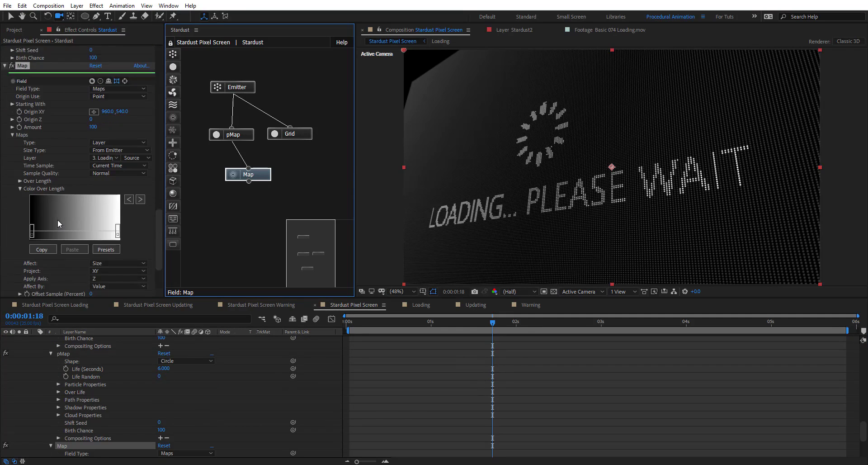
pyautogui.scroll(-3, 58, 219)
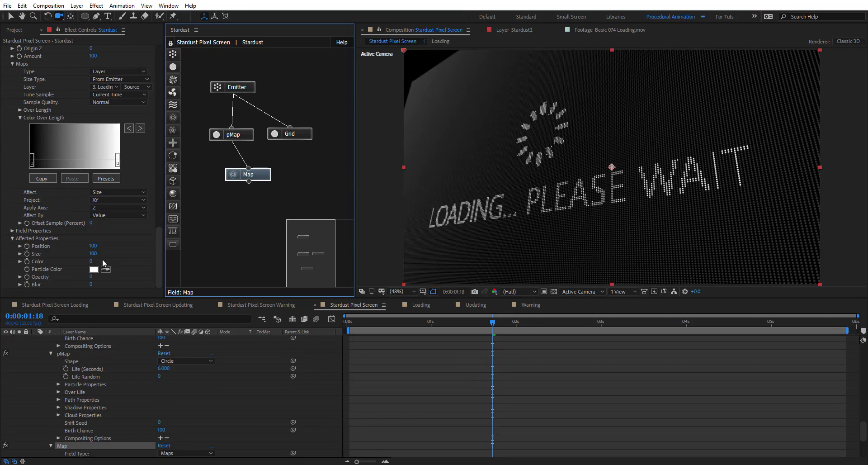
pyautogui.moveTo(93, 253); pyautogui.dragTo(142, 251)
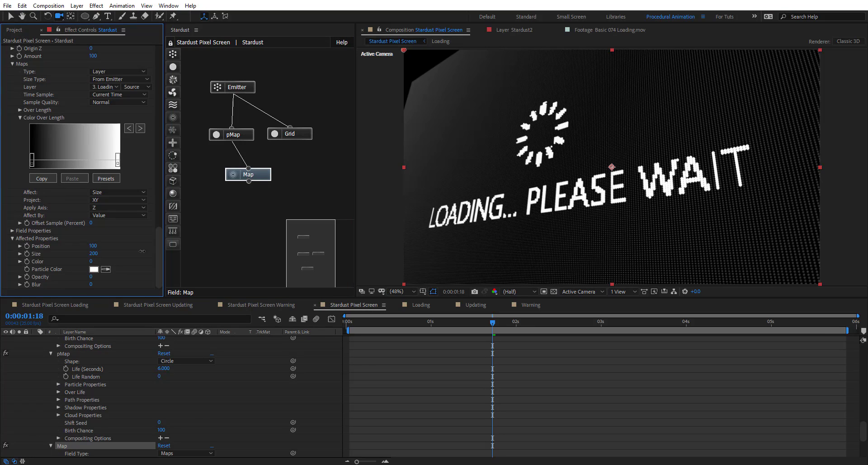
pyautogui.moveTo(61, 252); pyautogui.dragTo(61, 252)
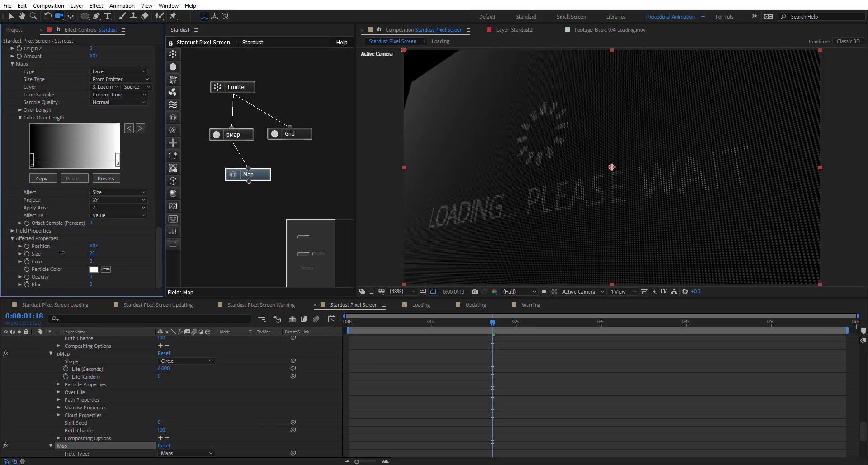
pyautogui.moveTo(121, 251); pyautogui.dragTo(66, 258)
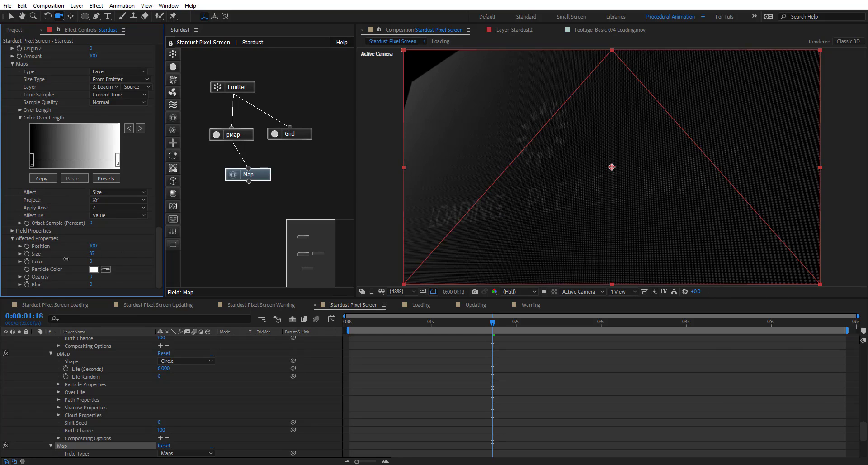
pyautogui.click(116, 192)
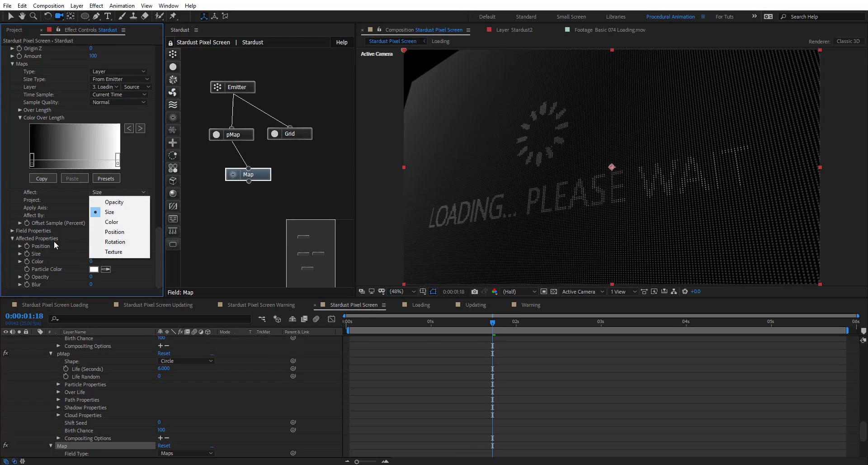
pyautogui.click(12, 231)
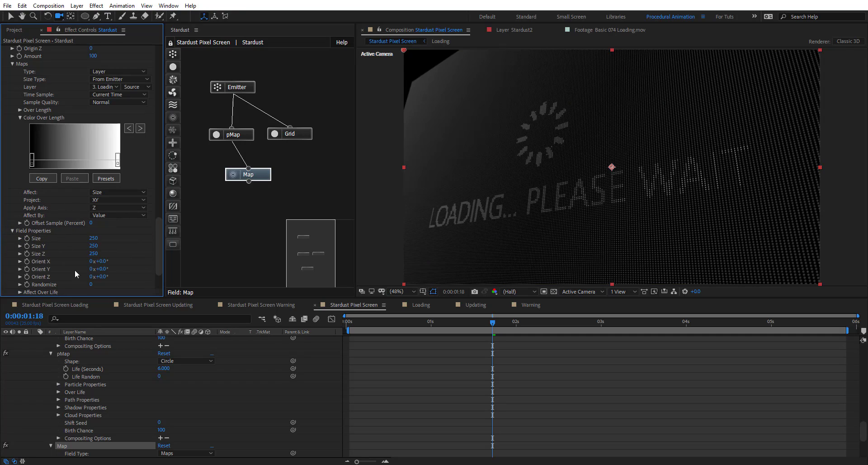
# - Enlarge the Emitter's grid to a Size X of 2510 and a Size Y of 1940
pyautogui.click(240, 86)
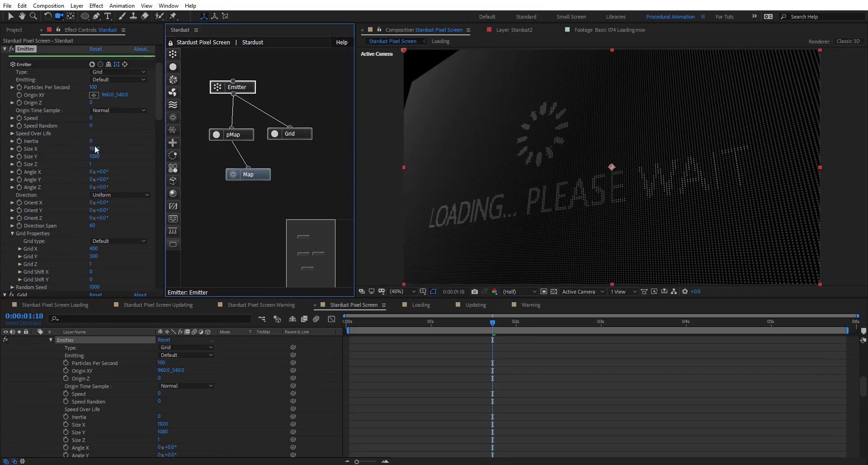
pyautogui.moveTo(94, 150); pyautogui.dragTo(126, 148)
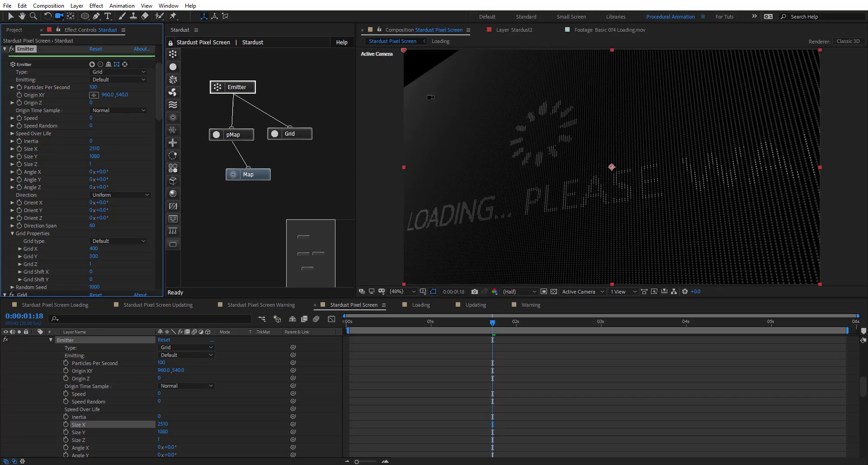
pyautogui.moveTo(93, 156); pyautogui.dragTo(132, 159)
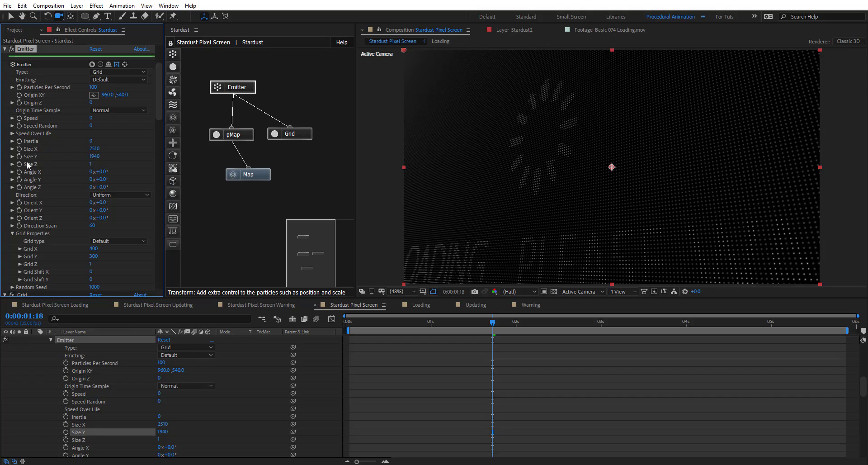
pyautogui.scroll(-2, 578, 189)
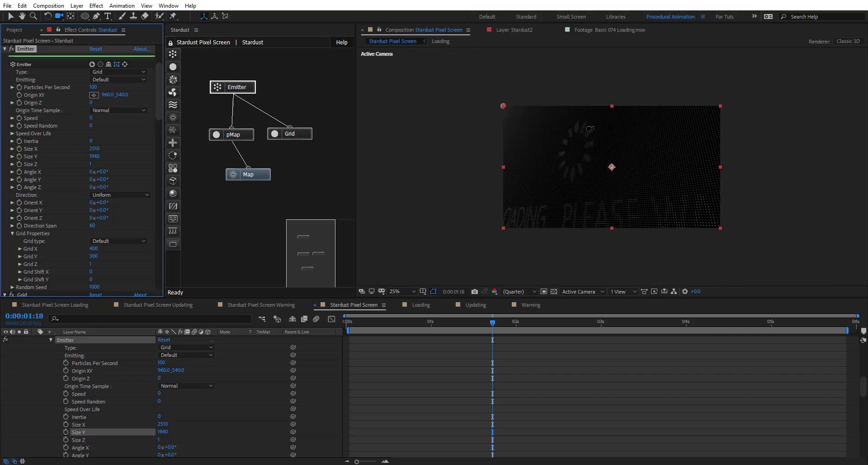
# - Set the Map node's Size Type to Size XYZ and its Affect option to Color
pyautogui.scroll(2, 557, 195)
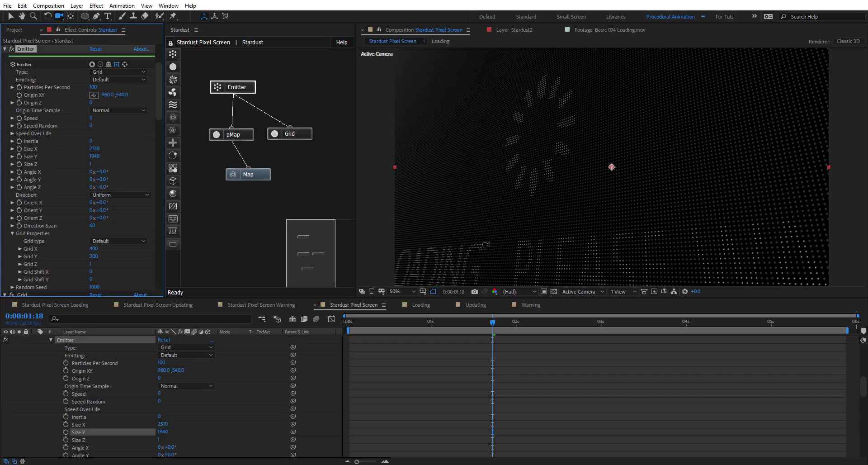
pyautogui.click(247, 176)
pyautogui.scroll(-5, 67, 200)
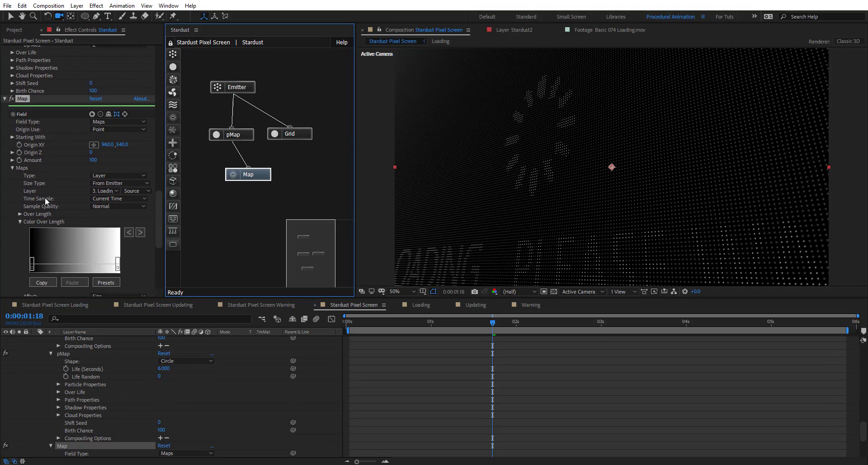
pyautogui.scroll(-5, 45, 197)
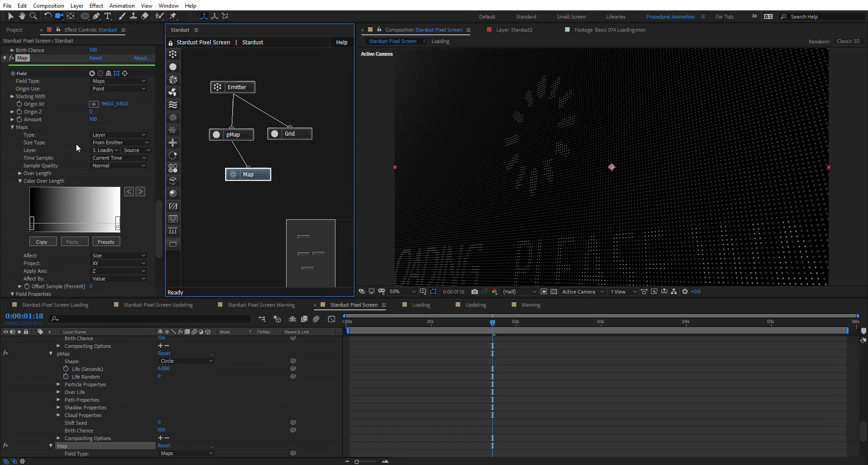
pyautogui.click(109, 142)
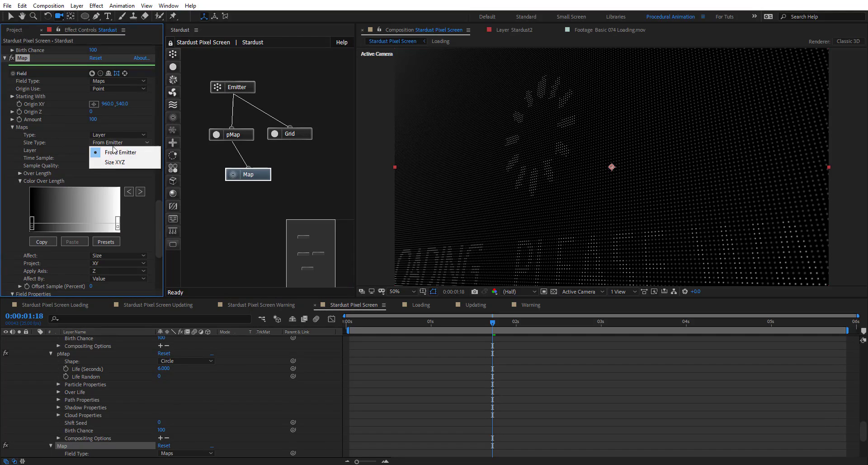
pyautogui.click(132, 163)
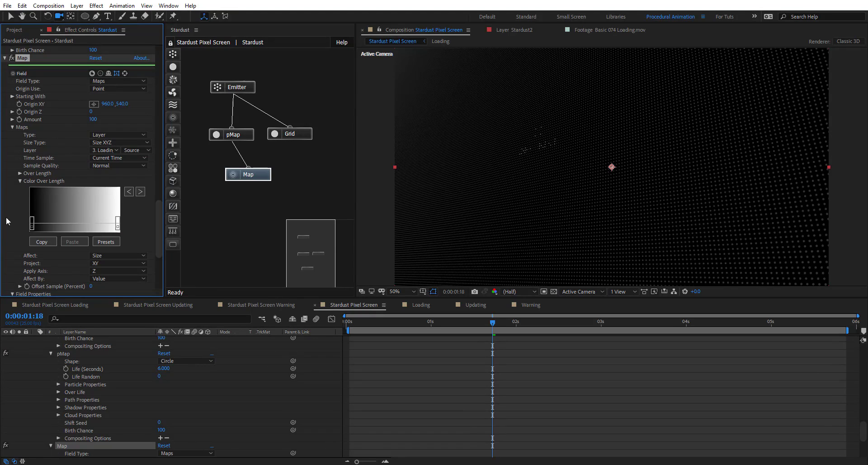
pyautogui.scroll(-3, 18, 236)
pyautogui.click(124, 195)
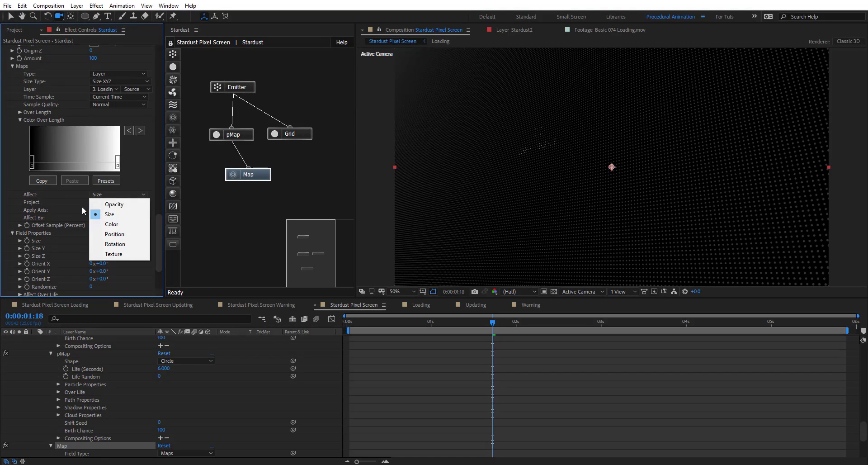
pyautogui.click(120, 225)
# - Set the Map node's field Size to 1920 and Size Y to 1080, and undo a trial Size of 2044
pyautogui.scroll(-3, 29, 186)
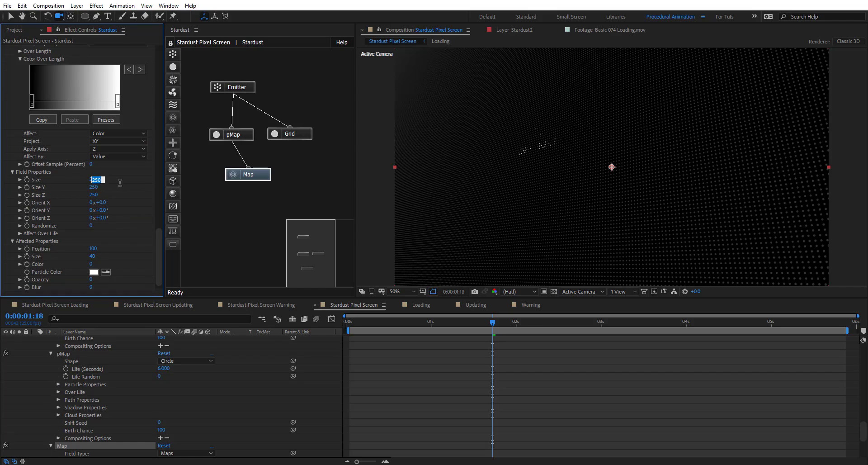
pyautogui.click(94, 180)
pyautogui.write('1920')
pyautogui.click(97, 186)
pyautogui.write('1080')
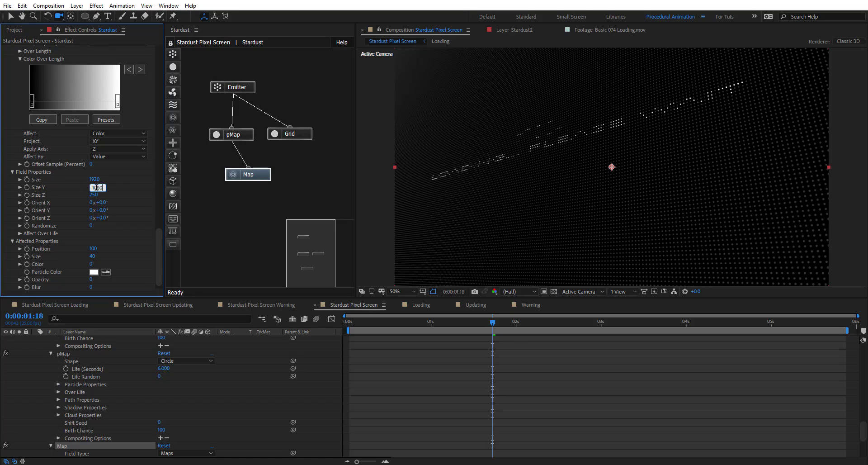
pyautogui.press('Return')
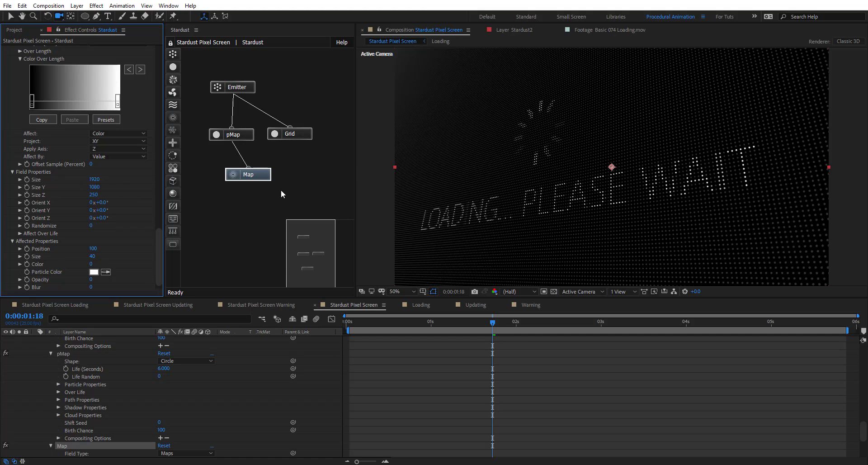
pyautogui.moveTo(112, 180)
pyautogui.mouseDown()
pyautogui.moveTo(161, 176)
pyautogui.moveTo(127, 183)
pyautogui.mouseUp()
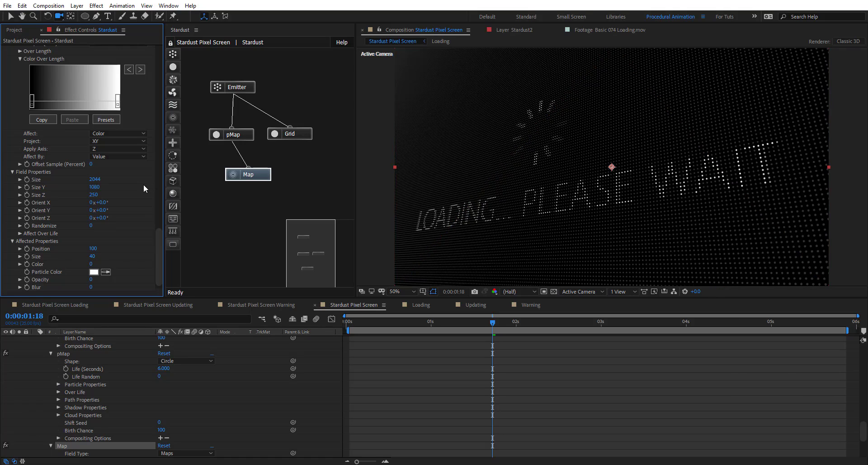
pyautogui.hotkey('ctrl', 'z')
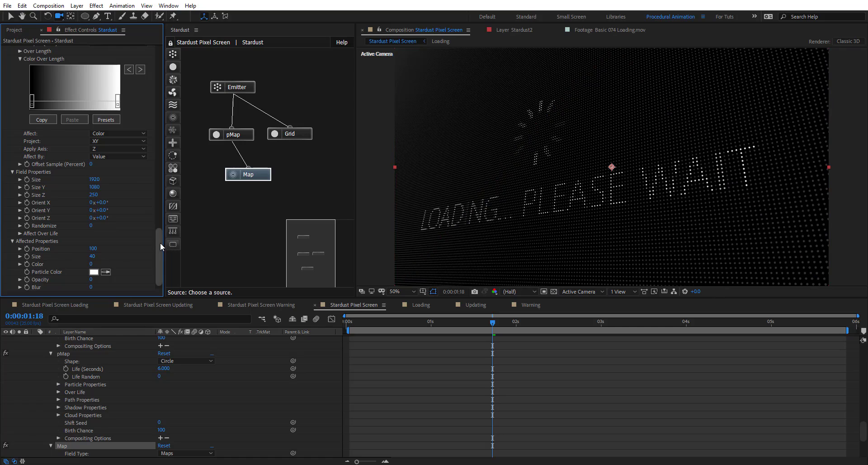
# - Shift the Map node's Origin XY to 981, 534
pyautogui.moveTo(160, 243); pyautogui.dragTo(159, 200)
pyautogui.moveTo(122, 171); pyautogui.dragTo(160, 172)
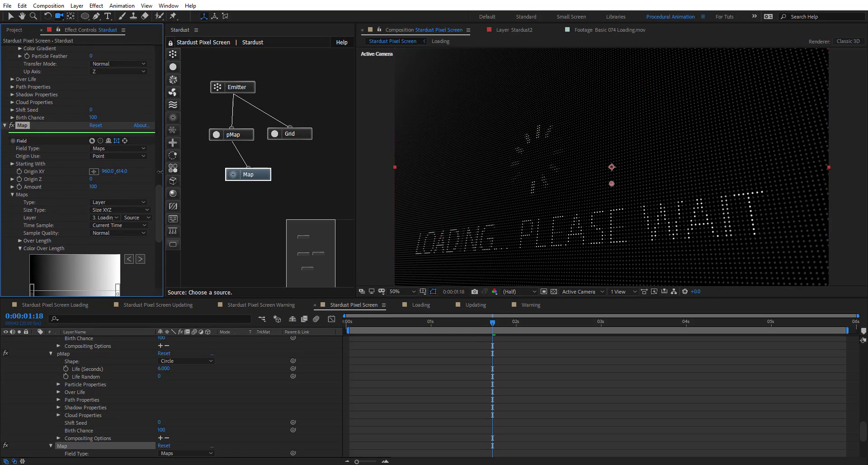
pyautogui.moveTo(101, 171)
pyautogui.mouseDown()
pyautogui.moveTo(163, 177)
pyautogui.moveTo(61, 169)
pyautogui.moveTo(133, 172)
pyautogui.mouseUp()
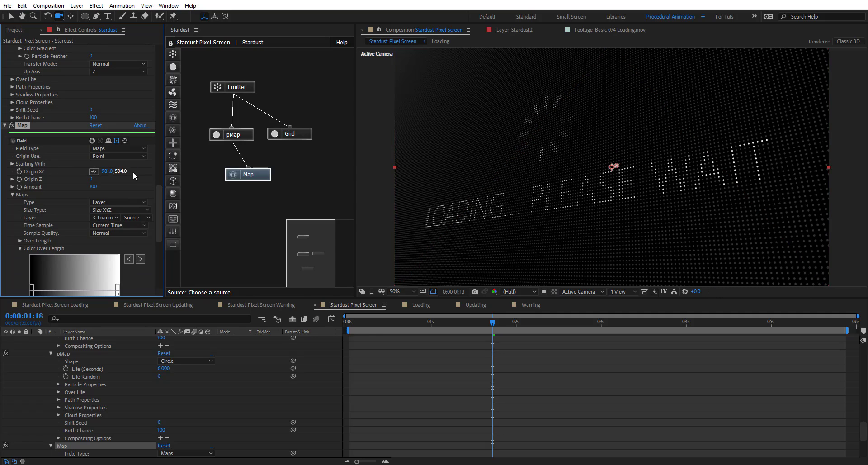
# - Go to 0:00:02:17 in the Stardust Pixel Screen composition and collapse the expanded layer properties
pyautogui.moveTo(495, 323); pyautogui.dragTo(575, 331)
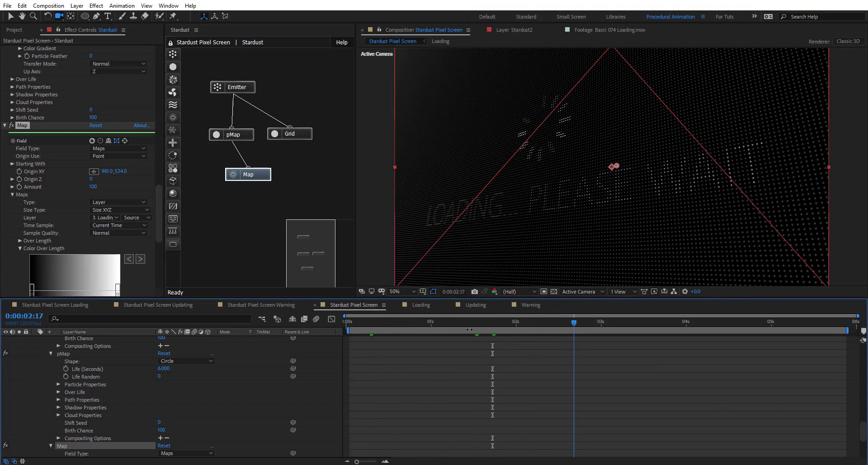
pyautogui.scroll(10, 110, 354)
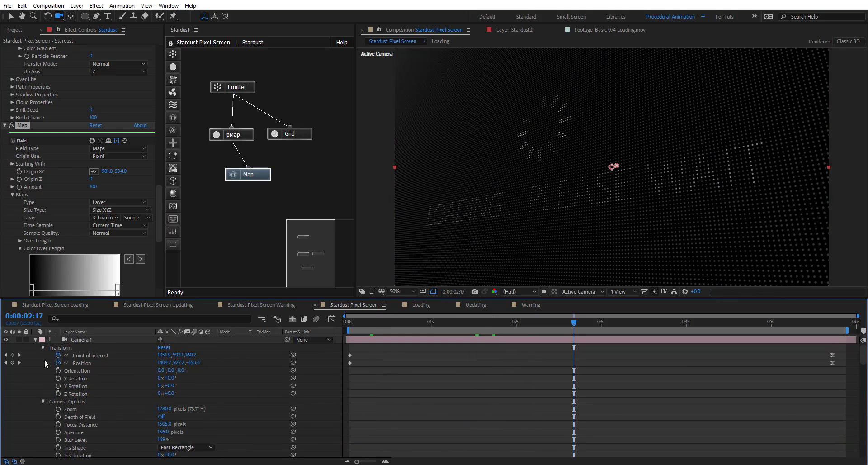
pyautogui.click(33, 339)
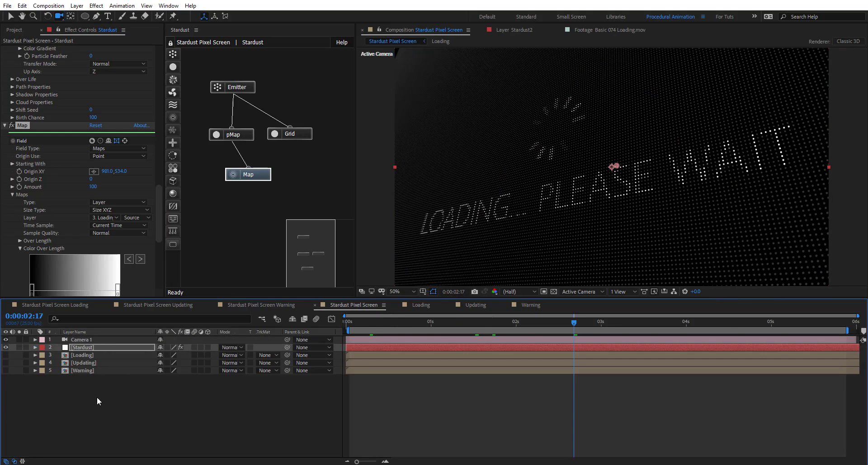
# - Create a black 1920 by 1080 solid named bg and place it beneath all other layers
pyautogui.click(97, 397)
pyautogui.hotkey('ctrl', 'y')
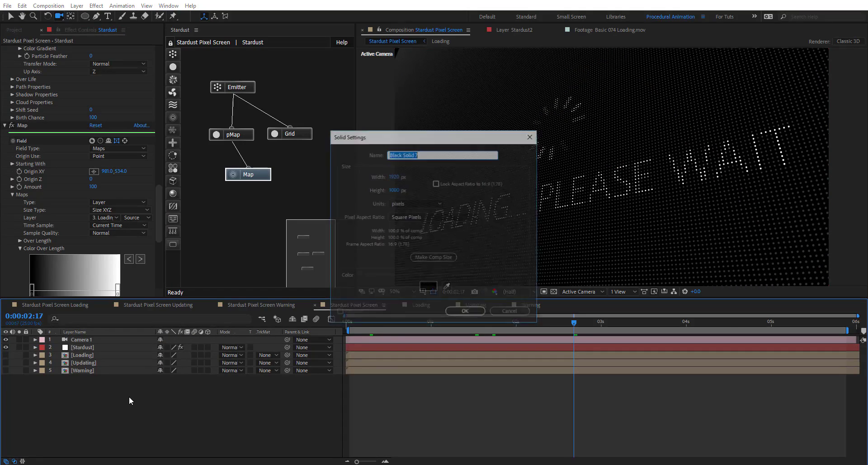
pyautogui.write('bg')
pyautogui.press('Return')
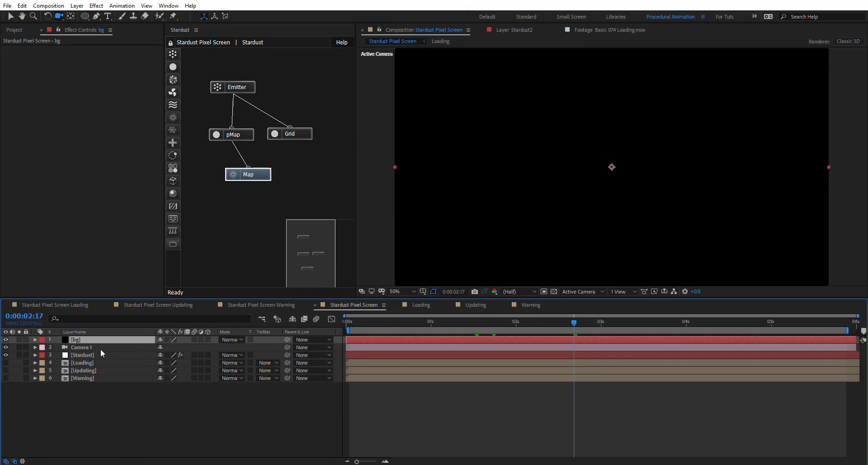
pyautogui.moveTo(102, 344); pyautogui.dragTo(107, 381)
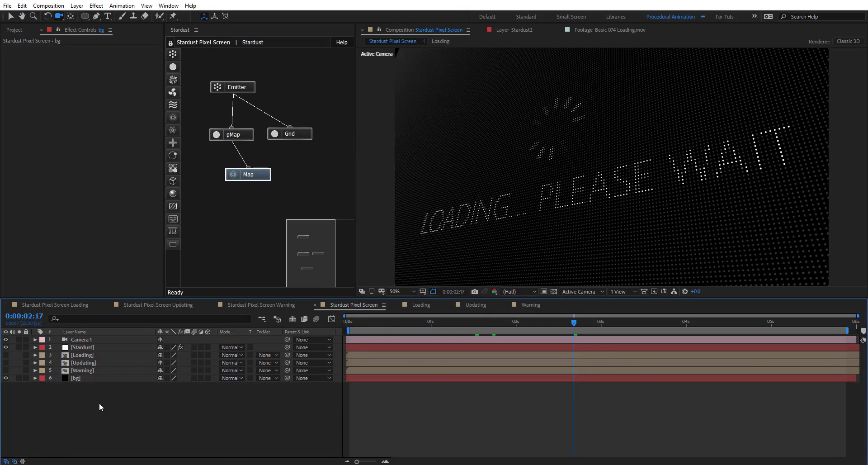
# - Add an adjustment layer above all other layers and rename it cc
pyautogui.hotkey('ctrl', 'alt', 'y')
pyautogui.press('Return')
pyautogui.write('cc')
pyautogui.press('Return')
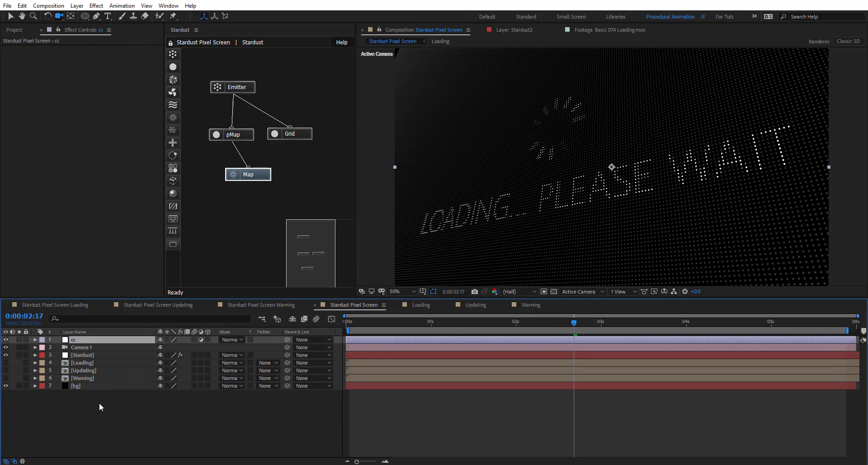
# - Apply the Curves effect to the cc layer and bend the RGB curve downward to darken the midtones
pyautogui.hotkey('ctrl', 'space')
pyautogui.write('cu')
pyautogui.press('Return')
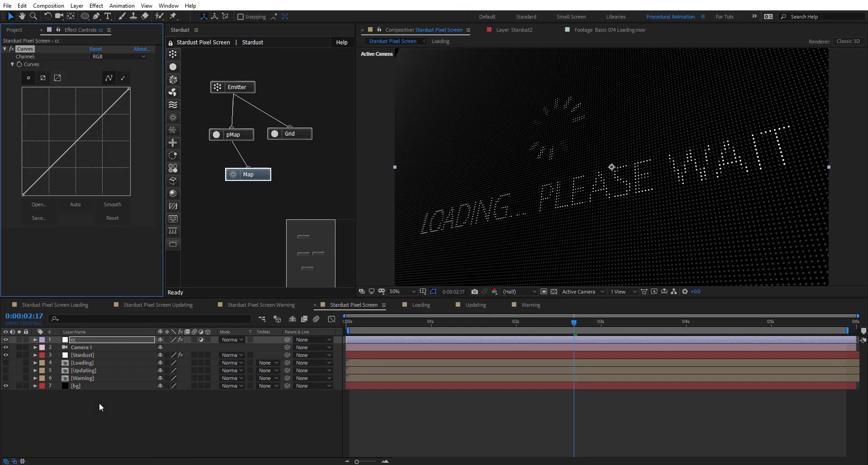
pyautogui.moveTo(94, 125); pyautogui.dragTo(103, 133)
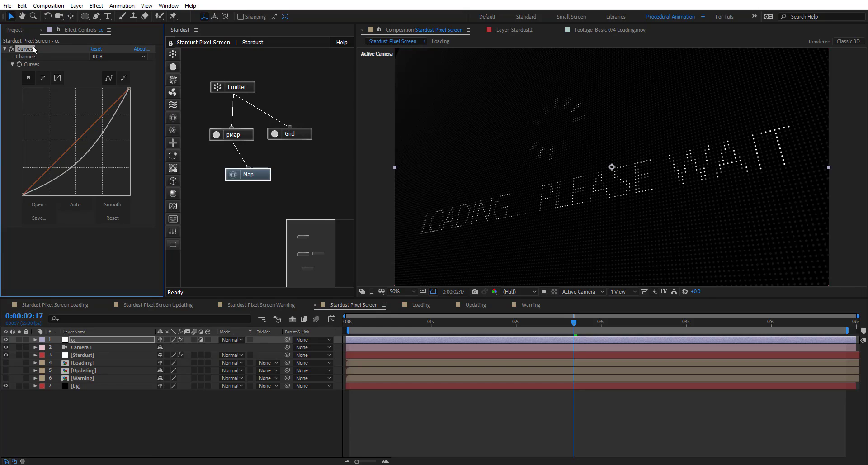
# - Duplicate the Curves effect on cc and reshape the copy to lift the shadows, keeping the highlights near the diagonal
pyautogui.hotkey('ctrl', 'd')
pyautogui.scroll(-3, 56, 144)
pyautogui.moveTo(86, 217); pyautogui.dragTo(99, 191)
pyautogui.moveTo(51, 229); pyautogui.dragTo(49, 224)
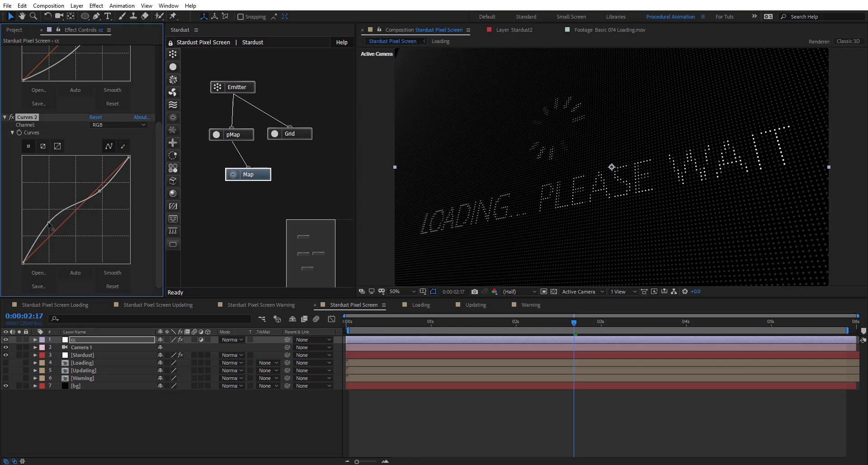
# - Examine the dotted loading text and surrounding grid up close at 200% and 100% magnification
pyautogui.press('.')
pyautogui.press('.')
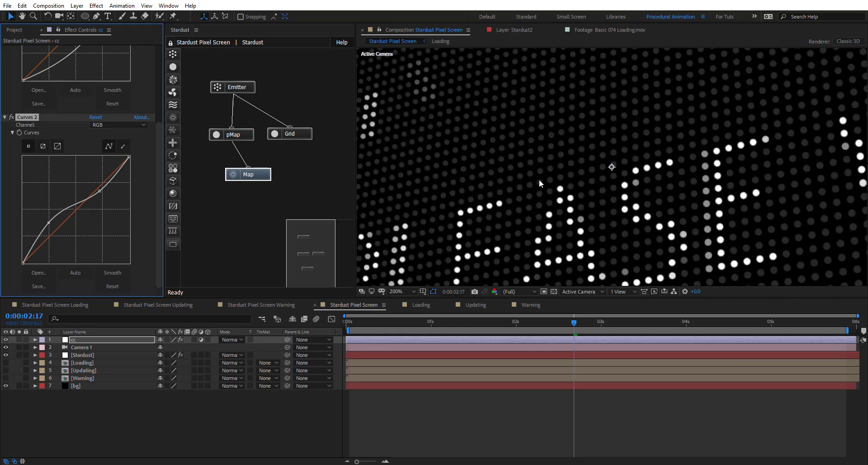
pyautogui.press(',')
pyautogui.press(',')
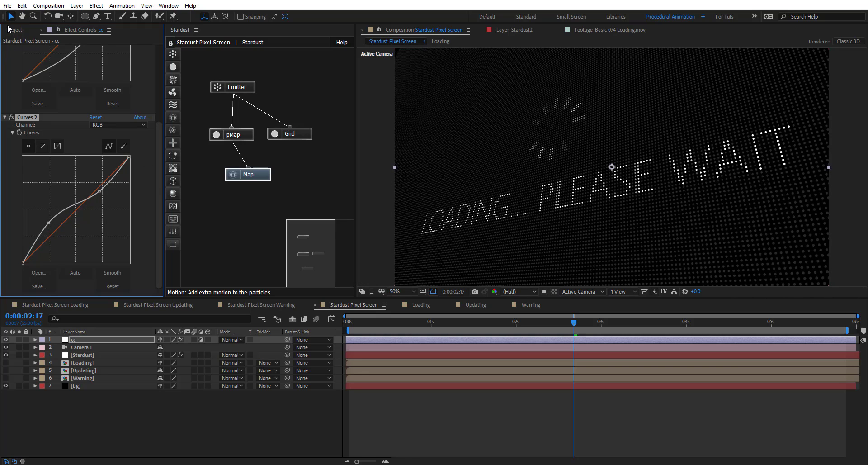
pyautogui.press('.')
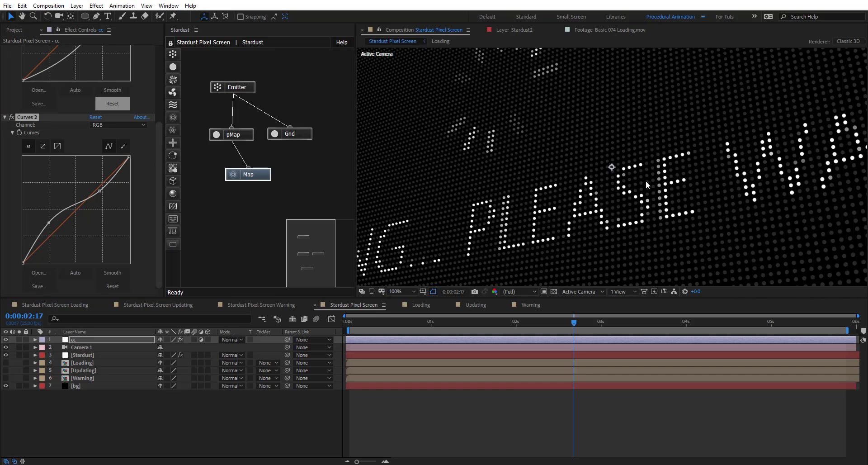
pyautogui.press('space')
pyautogui.moveTo(651, 186); pyautogui.dragTo(830, 156)
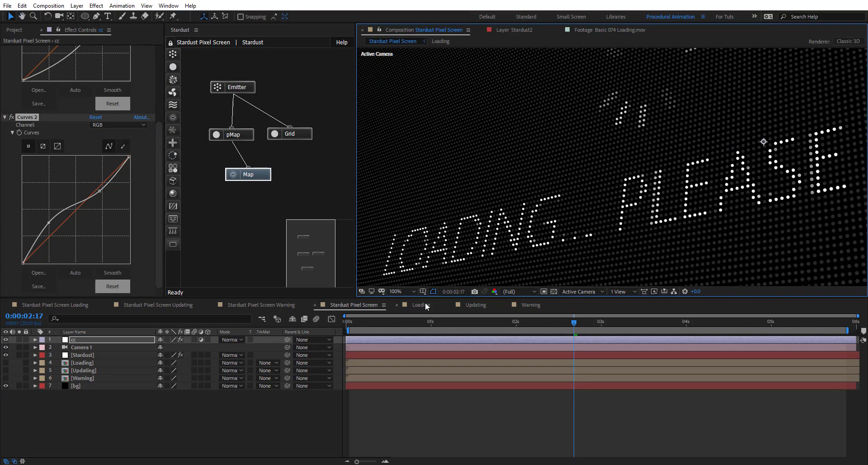
# - Open the Loading composition and make its bluring adjustment layer visible, viewing the glow at 100%
pyautogui.click(423, 304)
pyautogui.click(553, 291)
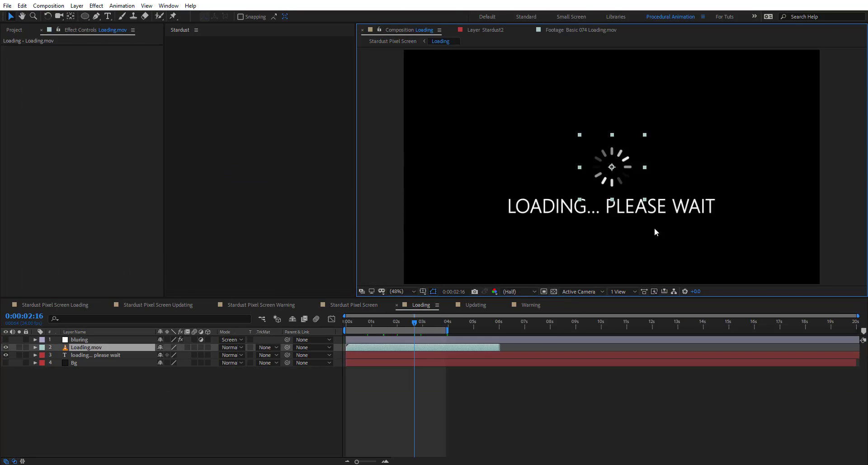
pyautogui.click(538, 378)
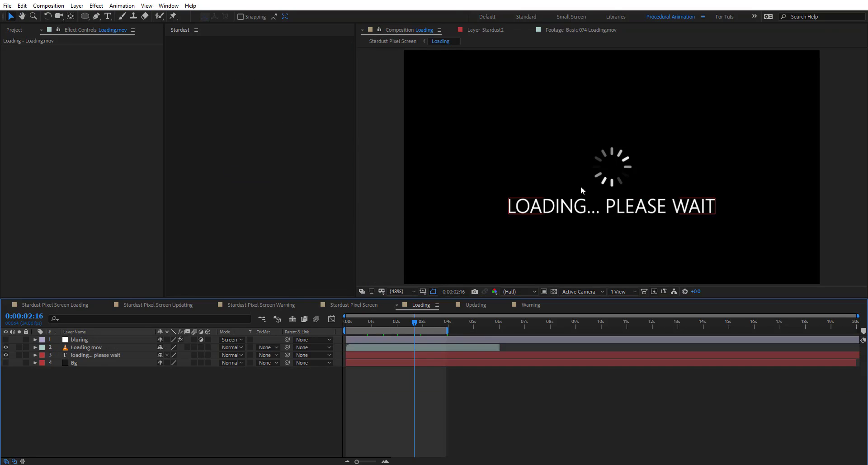
pyautogui.click(81, 339)
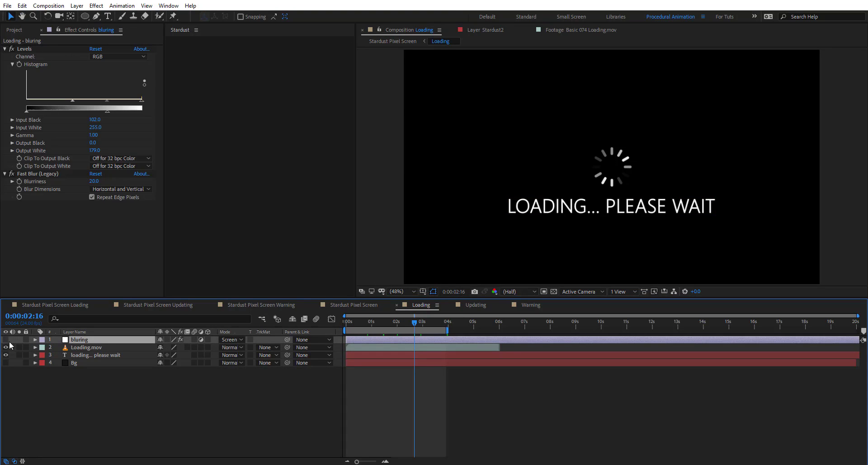
pyautogui.click(5, 340)
pyautogui.scroll(1, 589, 178)
pyautogui.scroll(2, 590, 178)
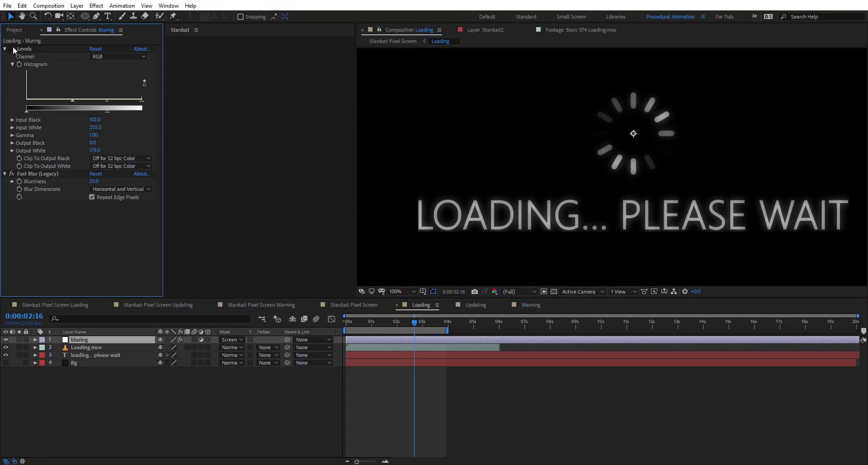
# - Toggle the bluring layer's Fast Blur (Legacy) and Levels effects to compare their contribution, leaving both enabled
pyautogui.click(28, 176)
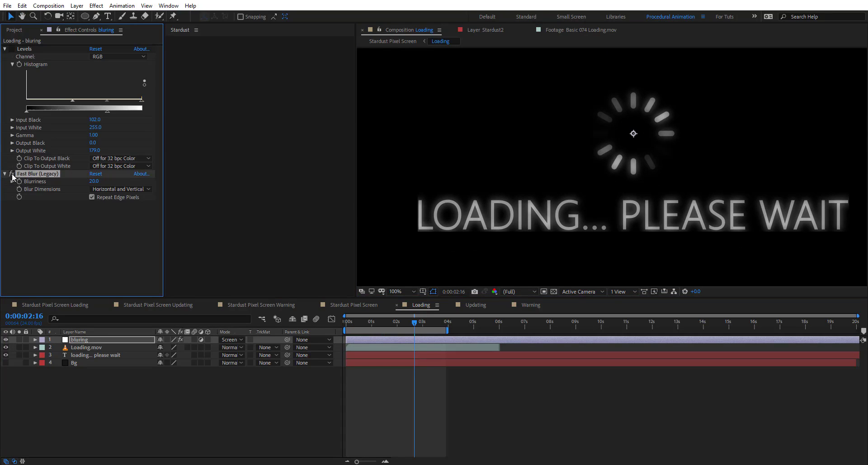
pyautogui.click(11, 174)
pyautogui.click(11, 174)
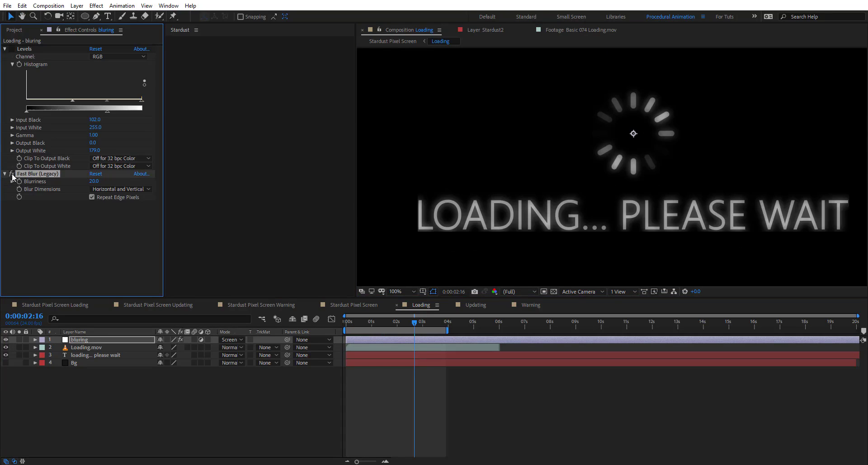
pyautogui.click(11, 49)
# - Turn off Repeat Edge Pixels in the bluring layer's Fast Blur (Legacy) and set Input Black in Levels to 0
pyautogui.click(114, 197)
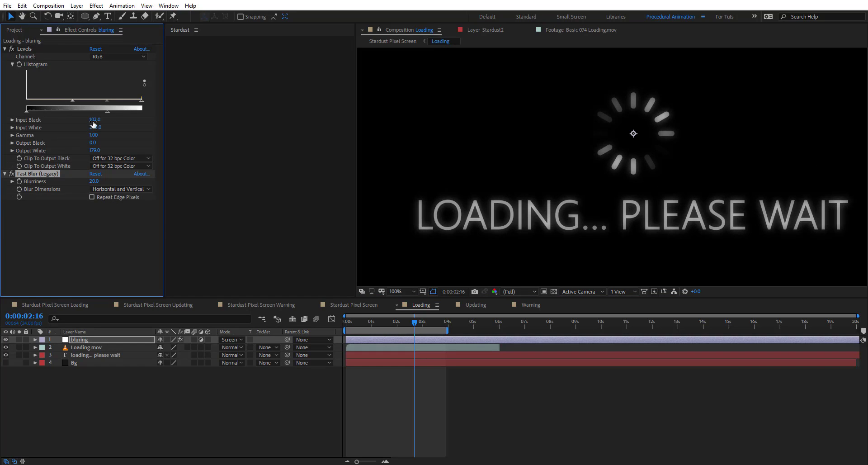
pyautogui.moveTo(74, 102); pyautogui.dragTo(19, 101)
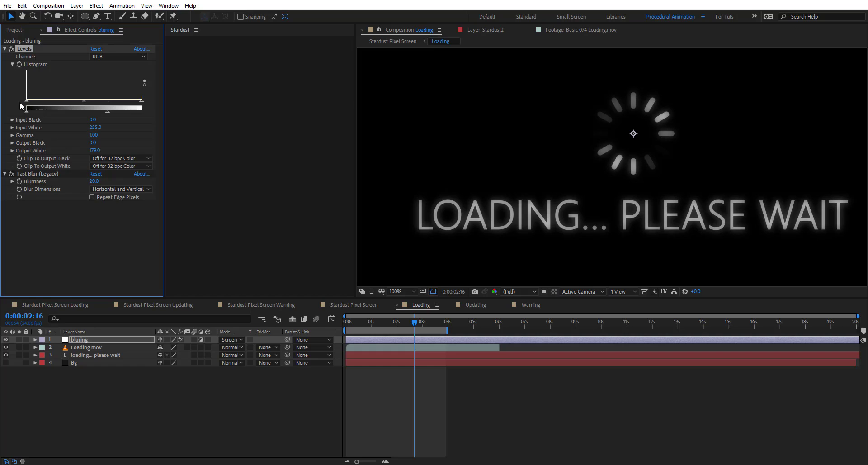
# - Try Input Black values of 24 and 0 in the bluring layer's Levels with the layer opacity at 100%
pyautogui.moveTo(20, 102); pyautogui.dragTo(44, 105)
pyautogui.press('t')
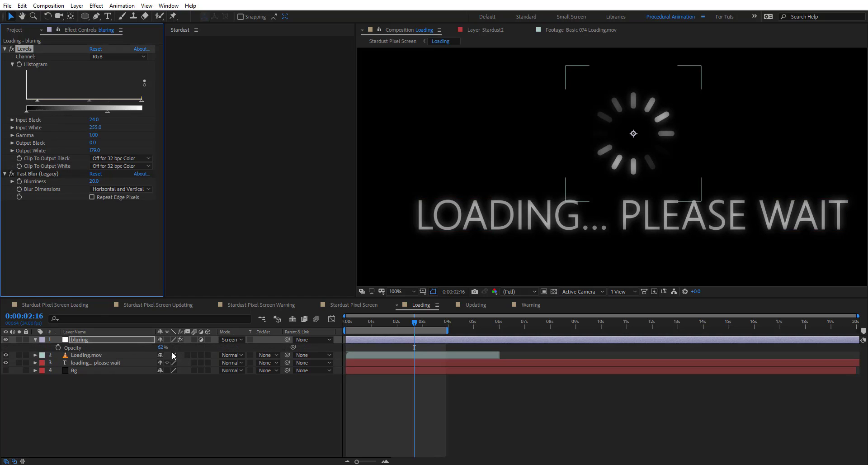
pyautogui.moveTo(166, 346); pyautogui.dragTo(216, 350)
pyautogui.press(',')
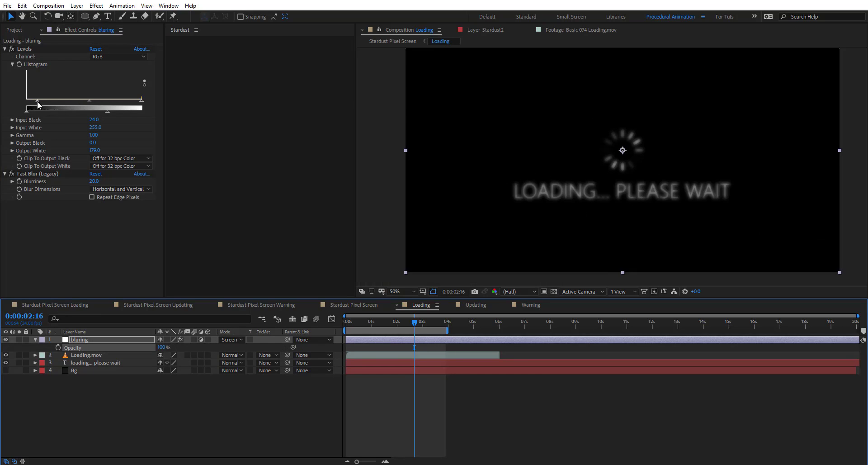
pyautogui.moveTo(39, 104); pyautogui.dragTo(27, 105)
pyautogui.click(12, 52)
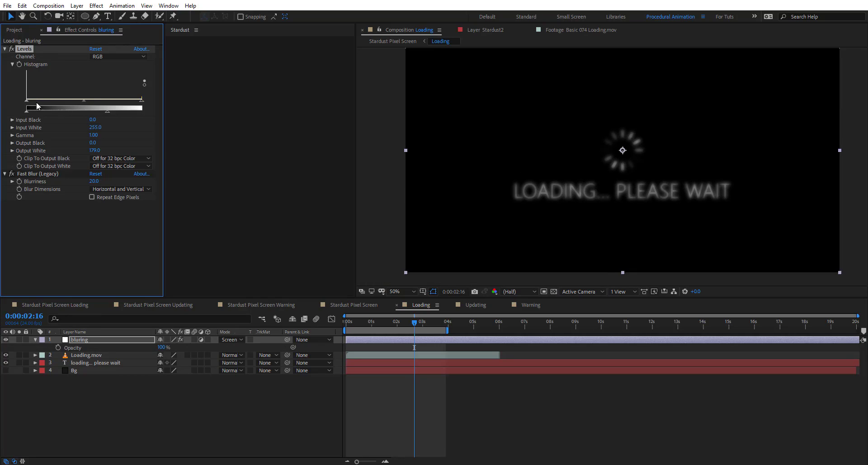
# - Set Input Black in the bluring layer's Levels to 119 and the layer's opacity to 64%
pyautogui.moveTo(37, 103); pyautogui.dragTo(75, 102)
pyautogui.scroll(2, 614, 168)
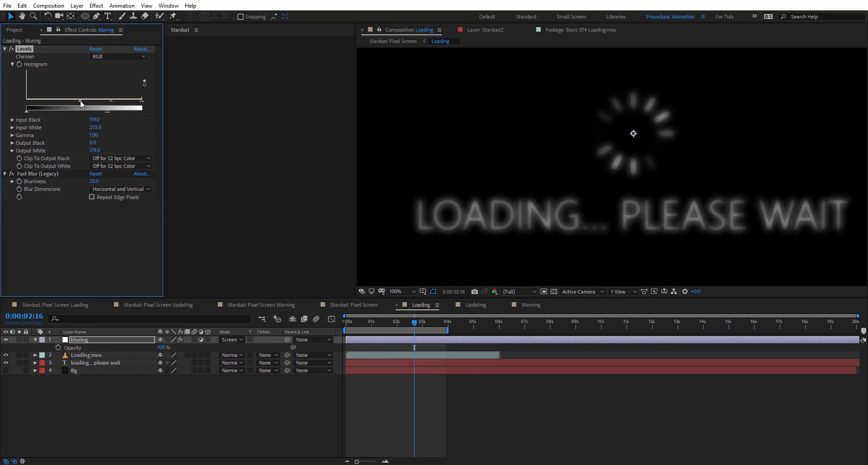
pyautogui.moveTo(162, 346); pyautogui.dragTo(143, 348)
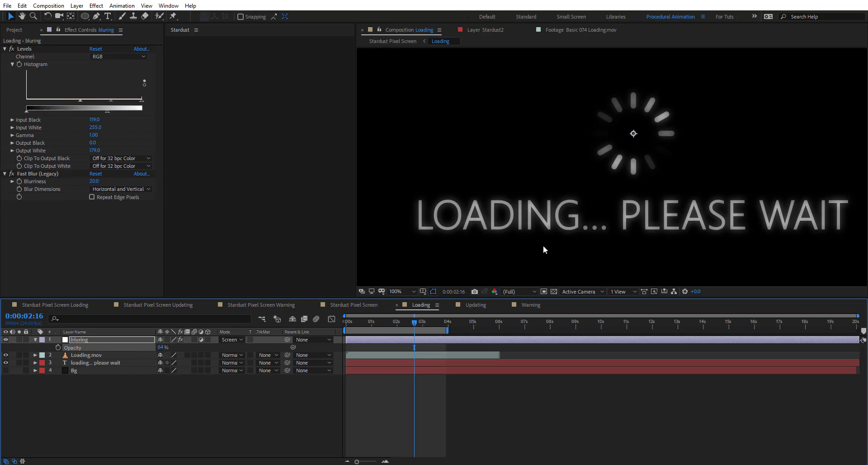
# - Open the Stardust Pixel Screen composition and examine the dotted loading text and spinner at 50% and 100% magnification
pyautogui.click(354, 305)
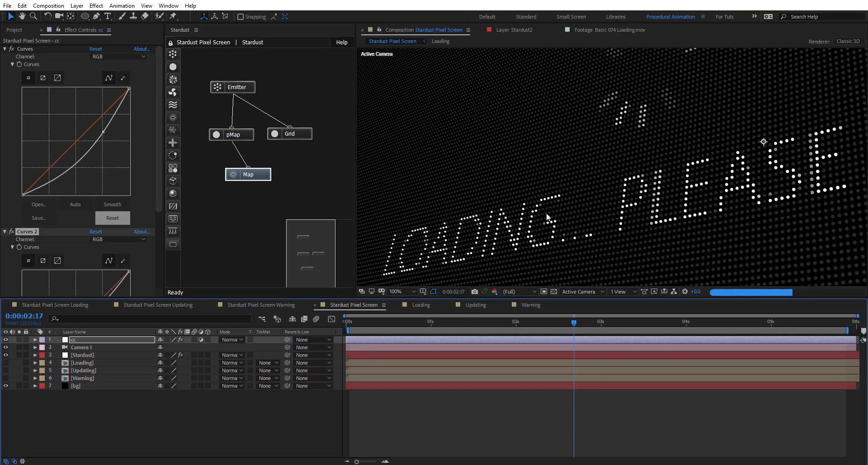
pyautogui.moveTo(611, 227); pyautogui.dragTo(433, 268)
pyautogui.scroll(-2, 571, 168)
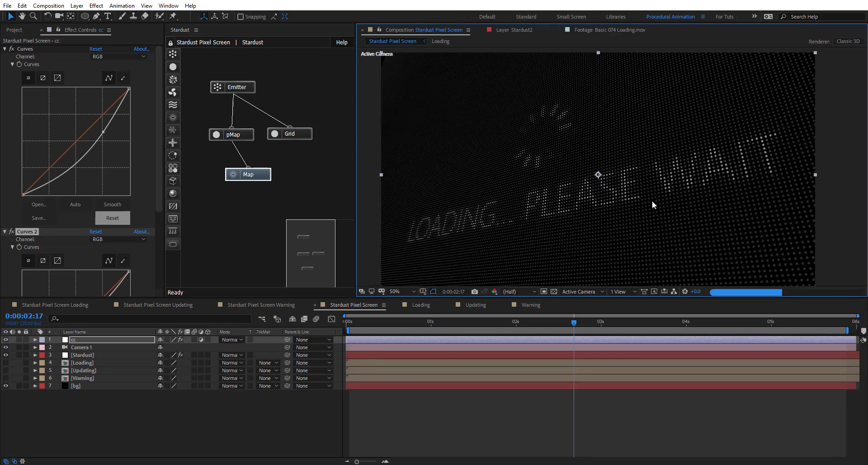
pyautogui.scroll(2, 525, 206)
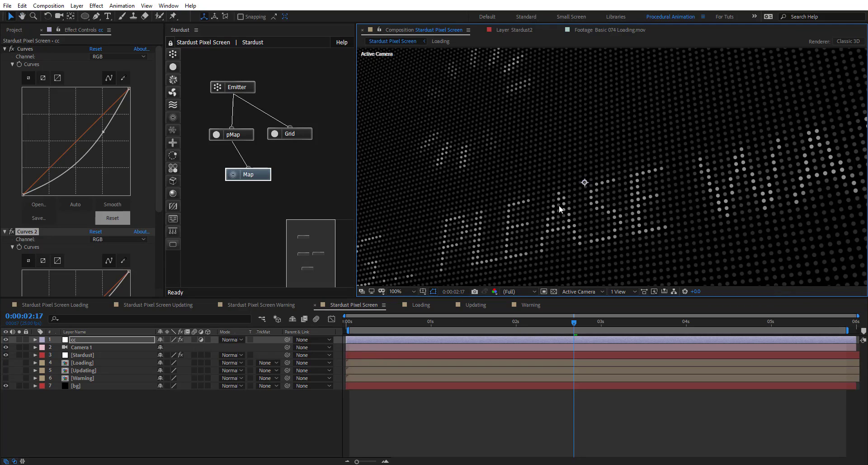
pyautogui.moveTo(449, 111); pyautogui.dragTo(549, 139)
pyautogui.scroll(-2, 549, 156)
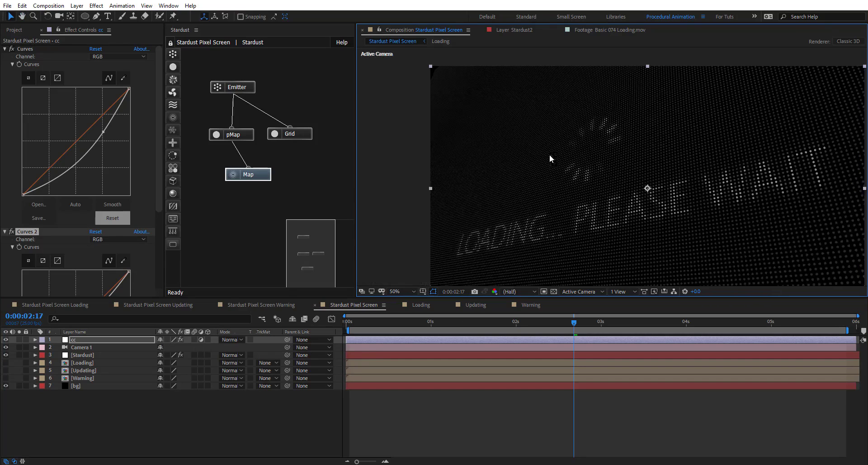
pyautogui.scroll(2, 587, 223)
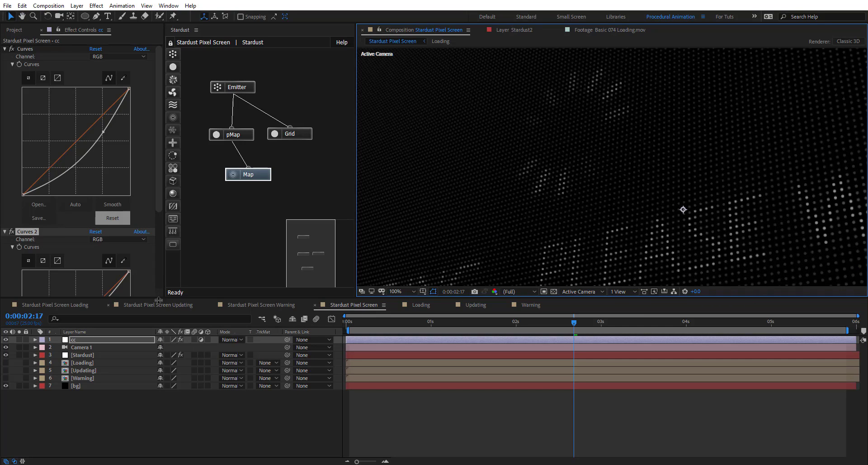
# - Set the Stardust layer's blending mode to Screen and check the brightness of the dotted text up close
pyautogui.click(92, 355)
pyautogui.click(241, 354)
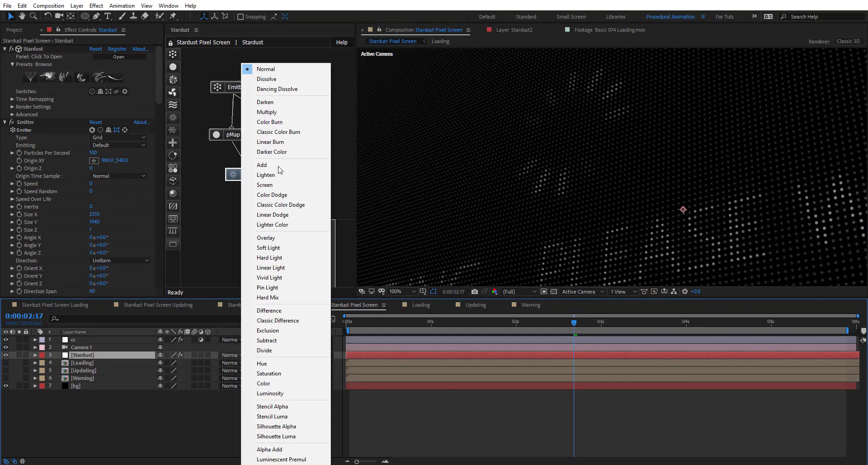
pyautogui.click(272, 185)
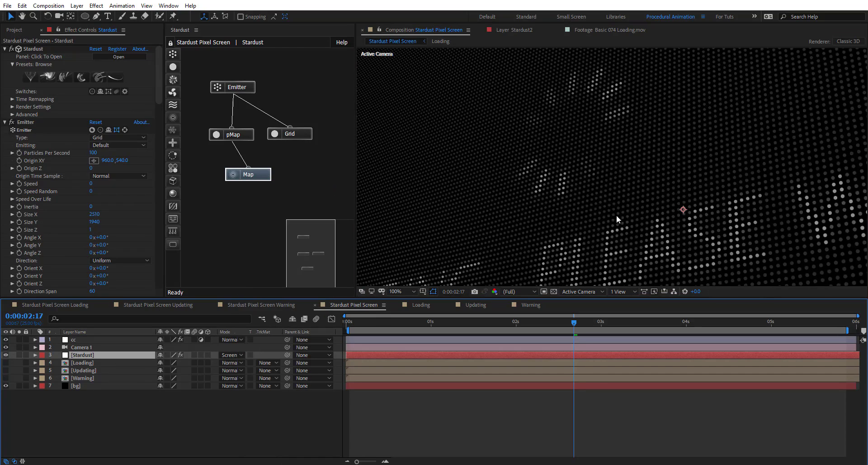
pyautogui.press('space')
pyautogui.moveTo(588, 239); pyautogui.dragTo(671, 173)
pyautogui.moveTo(444, 243); pyautogui.dragTo(377, 279)
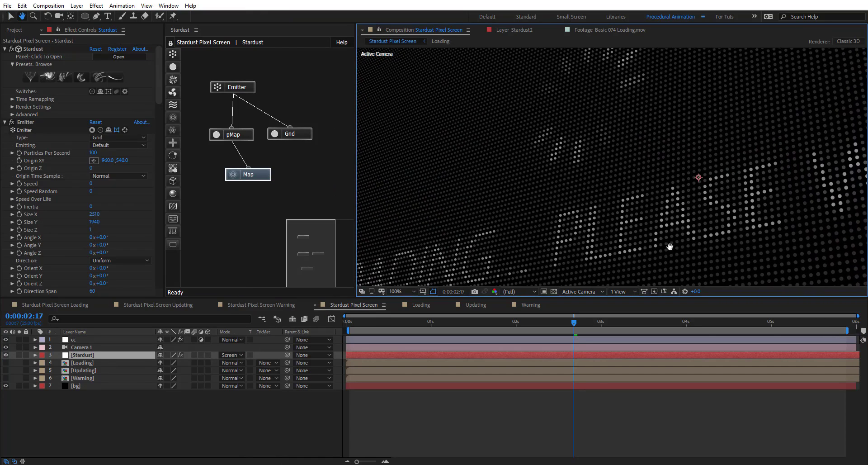
pyautogui.moveTo(452, 262); pyautogui.dragTo(449, 258)
# - Try duplicating the Stardust layer and setting the copy's blending mode to Add, checking the dots at 50% and 100% magnification
pyautogui.hotkey('ctrl', 'd')
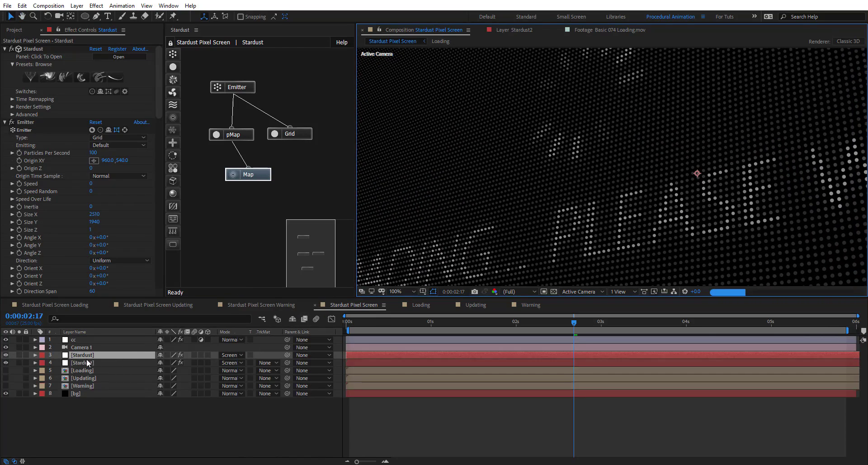
pyautogui.click(237, 355)
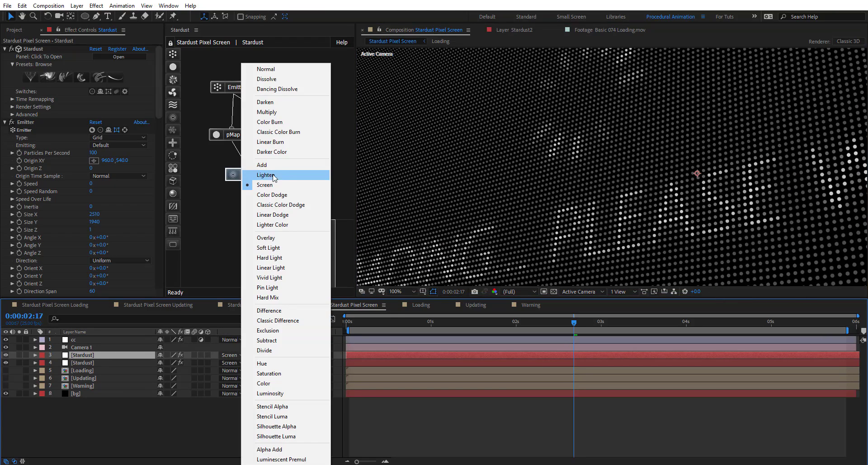
pyautogui.click(262, 165)
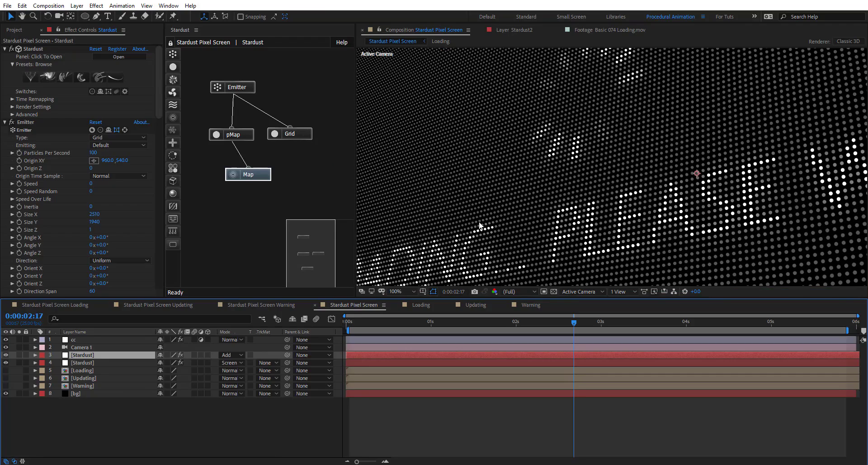
pyautogui.scroll(-1, 475, 258)
pyautogui.scroll(-1, 599, 166)
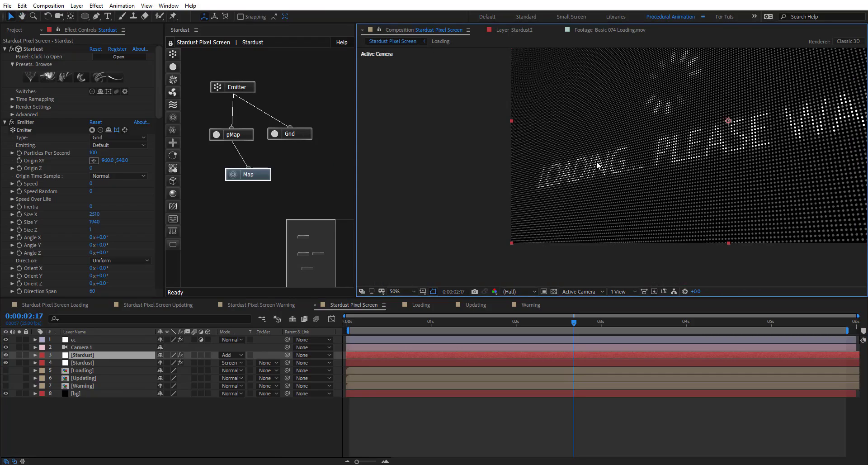
pyautogui.moveTo(623, 166); pyautogui.dragTo(602, 206)
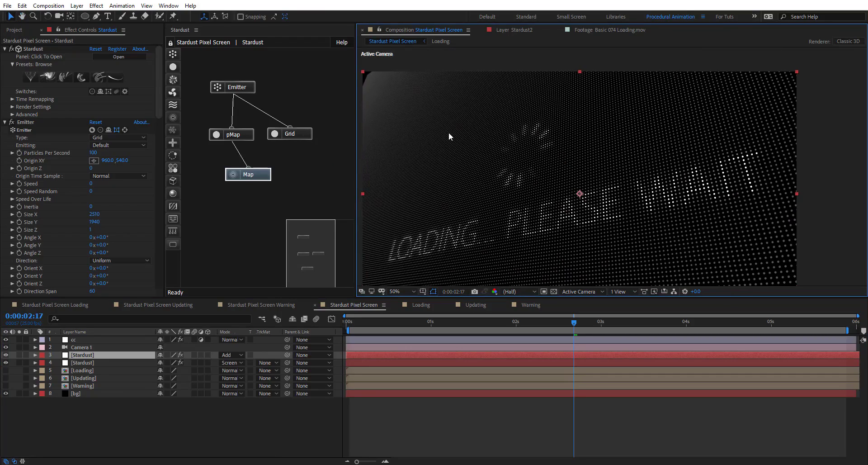
pyautogui.scroll(2, 630, 153)
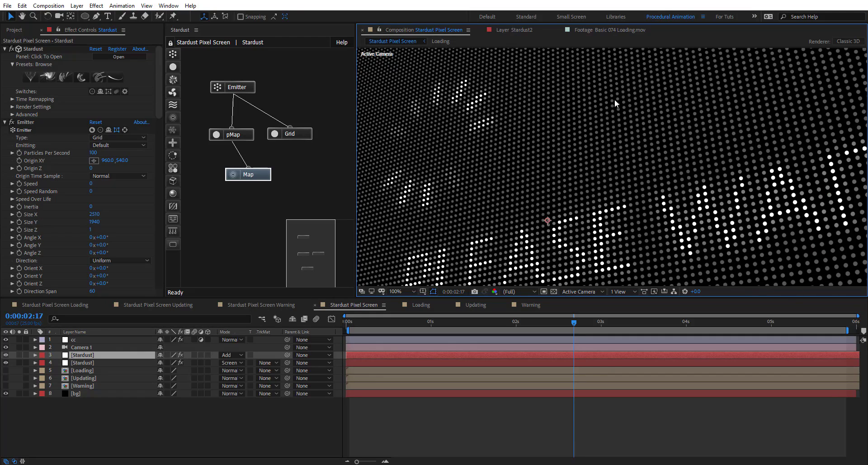
pyautogui.moveTo(443, 194); pyautogui.dragTo(465, 93)
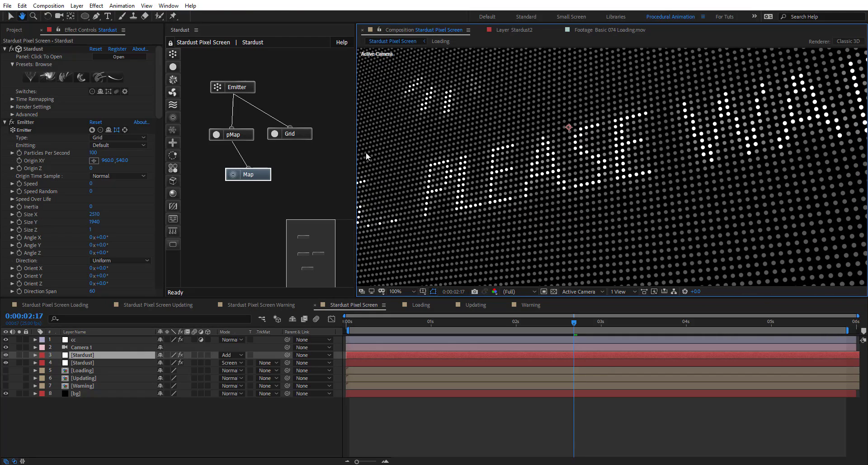
# - Switch the Grid particle of the lower Stardust layer off and back on to compare the brightness of the background dots
pyautogui.click(297, 131)
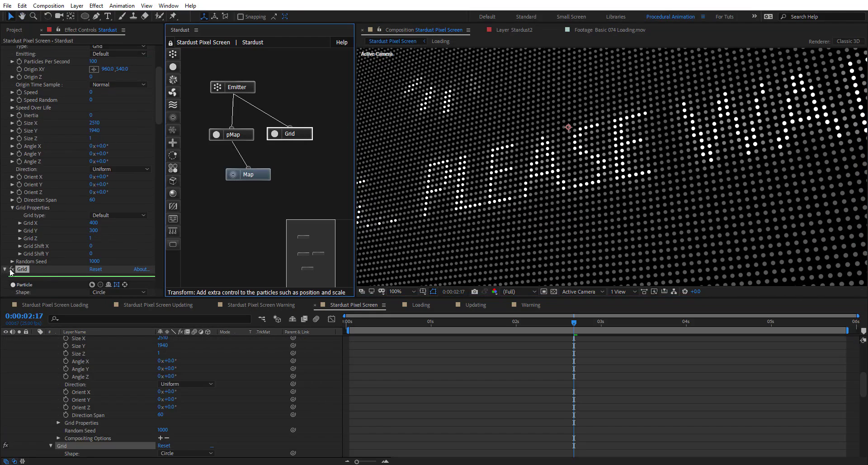
pyautogui.click(12, 269)
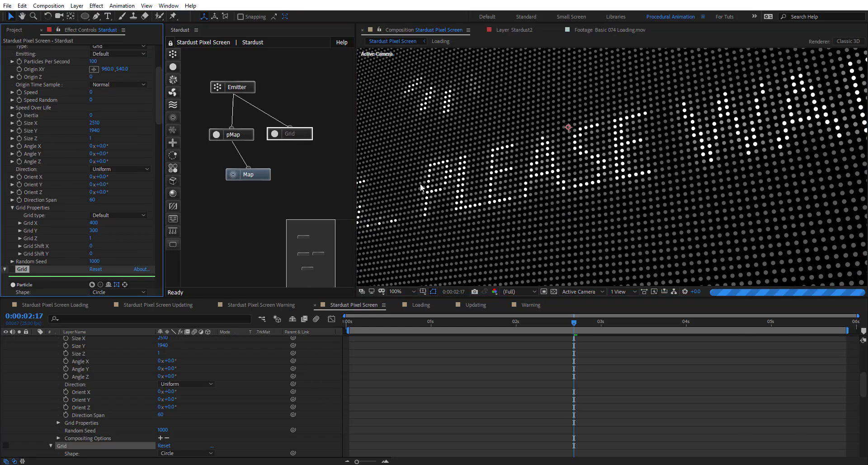
pyautogui.scroll(-1, 648, 158)
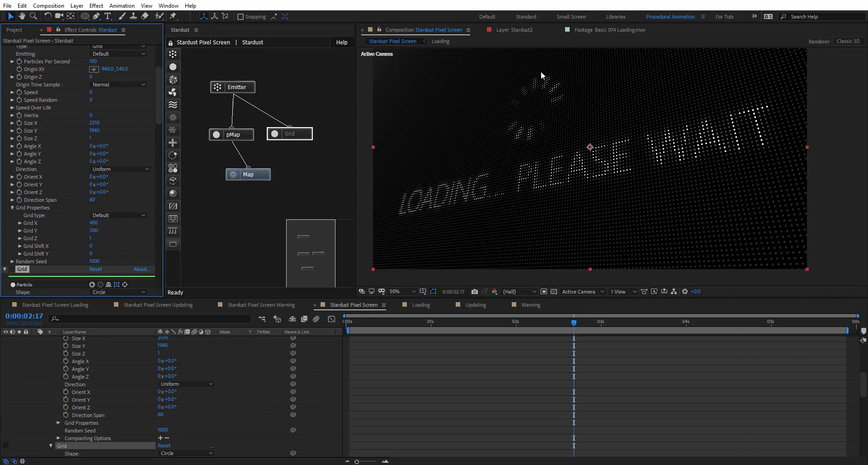
pyautogui.scroll(1, 430, 205)
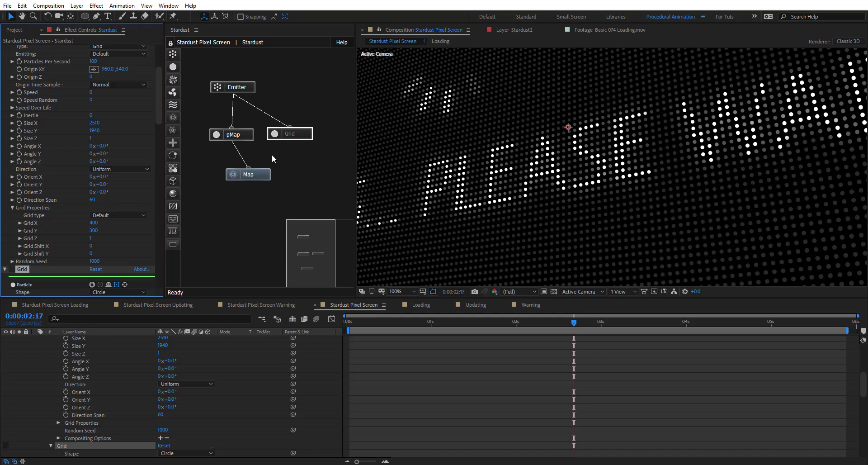
pyautogui.scroll(6, 107, 389)
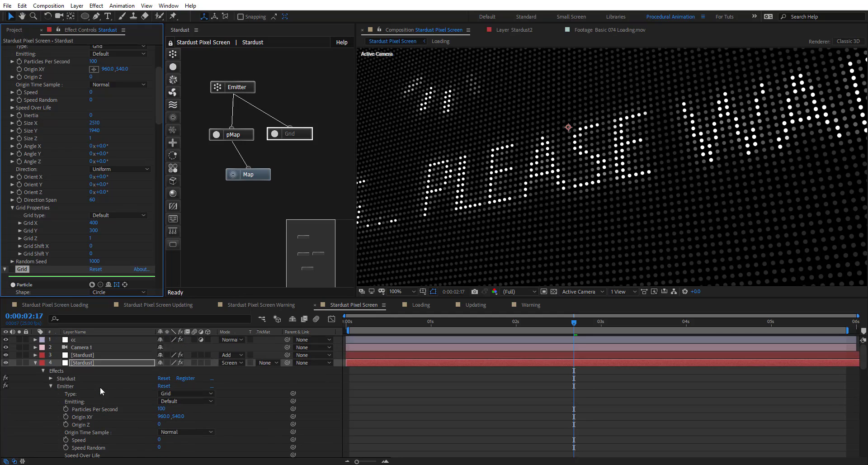
pyautogui.click(31, 376)
pyautogui.click(35, 362)
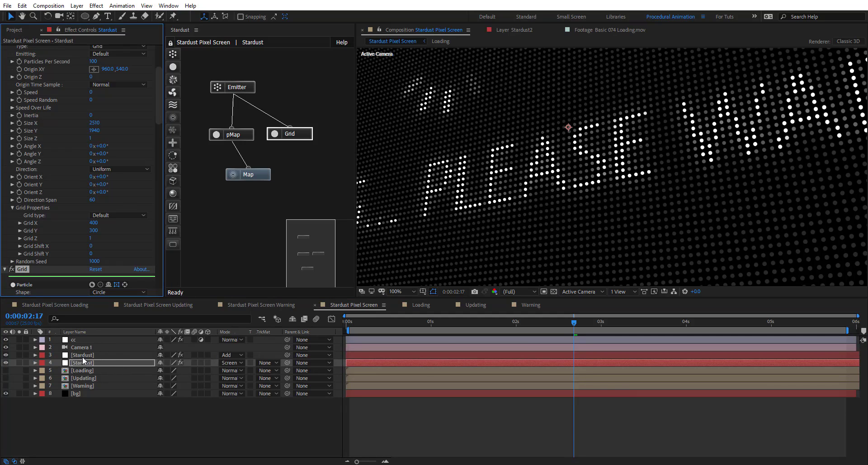
# - Delete the duplicated Stardust layer that uses the Add blending mode
pyautogui.click(79, 357)
pyautogui.press('Delete')
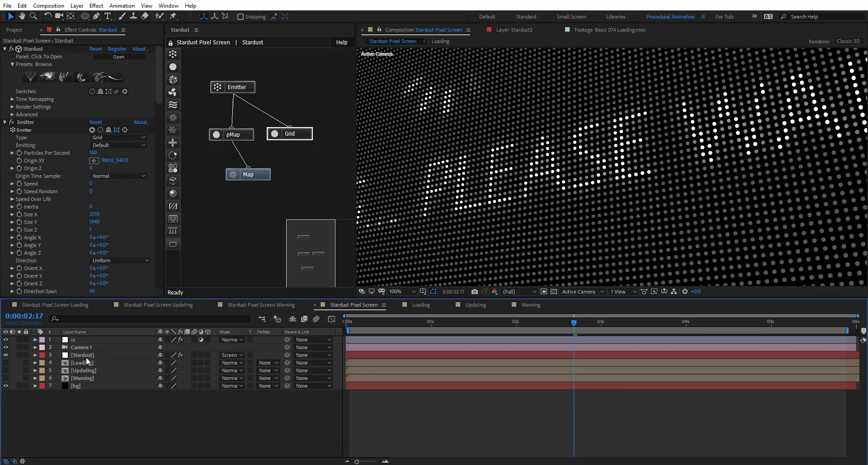
# - Shift all nodes in the remaining Stardust layer's graph to make room, and duplicate the pMap and Map nodes together
pyautogui.click(86, 357)
pyautogui.moveTo(219, 66); pyautogui.dragTo(304, 212)
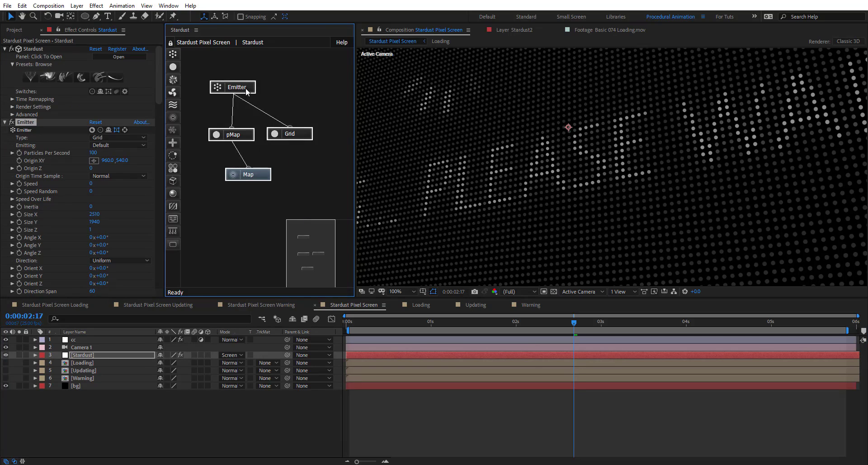
pyautogui.moveTo(246, 89); pyautogui.dragTo(284, 80)
pyautogui.click(280, 177)
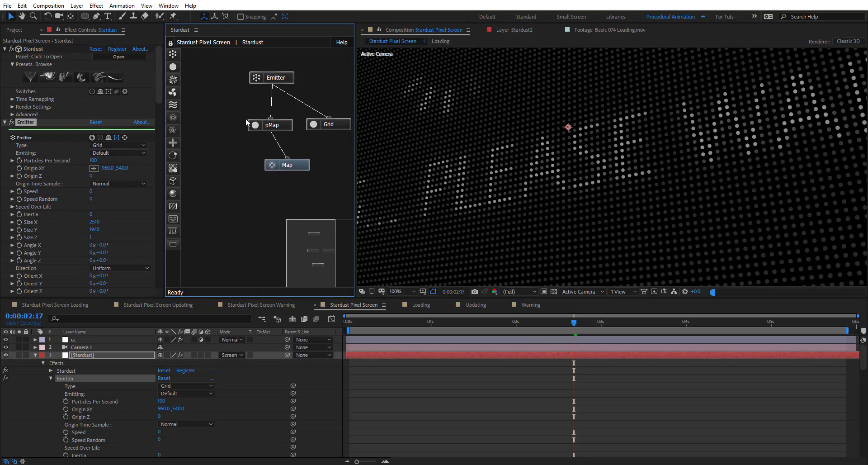
pyautogui.moveTo(244, 117); pyautogui.dragTo(286, 184)
pyautogui.hotkey('ctrl', 'd')
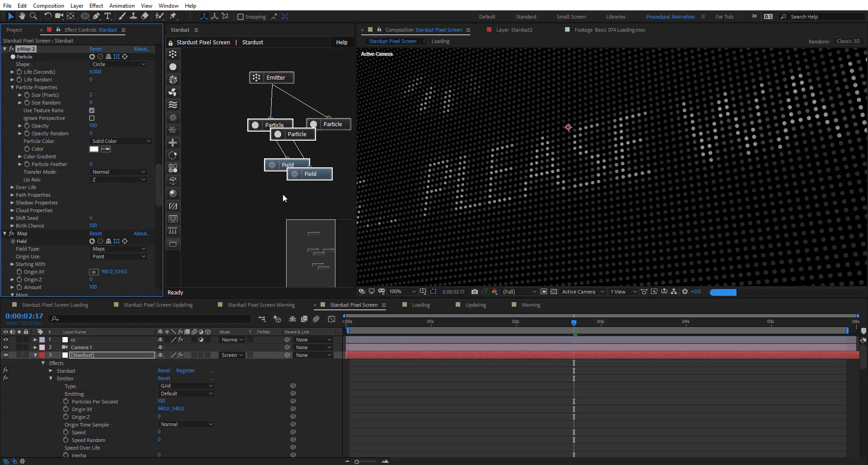
# - Place the copied pMap and Map nodes beside the originals and connect the pMap copy to the Emitter
pyautogui.moveTo(312, 173); pyautogui.dragTo(226, 168)
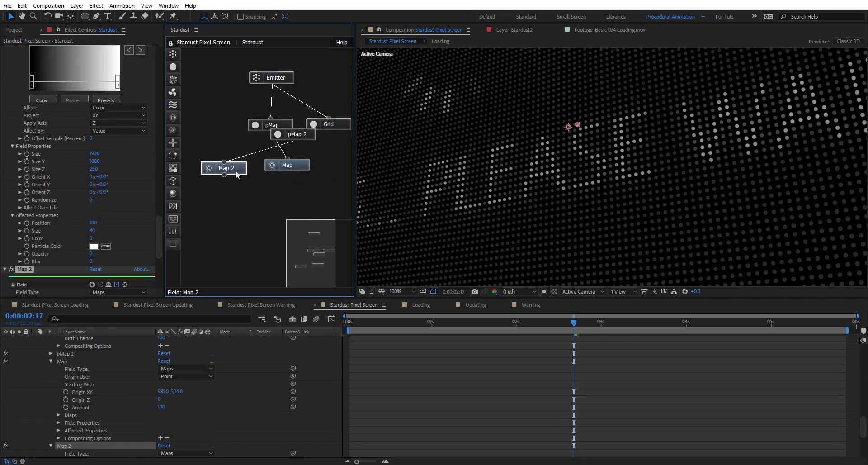
pyautogui.moveTo(279, 134)
pyautogui.mouseDown()
pyautogui.moveTo(224, 128)
pyautogui.moveTo(276, 76)
pyautogui.mouseUp()
pyautogui.click(278, 78)
# - Set the Transfer Mode of the duplicated pMap particle to Add
pyautogui.click(218, 128)
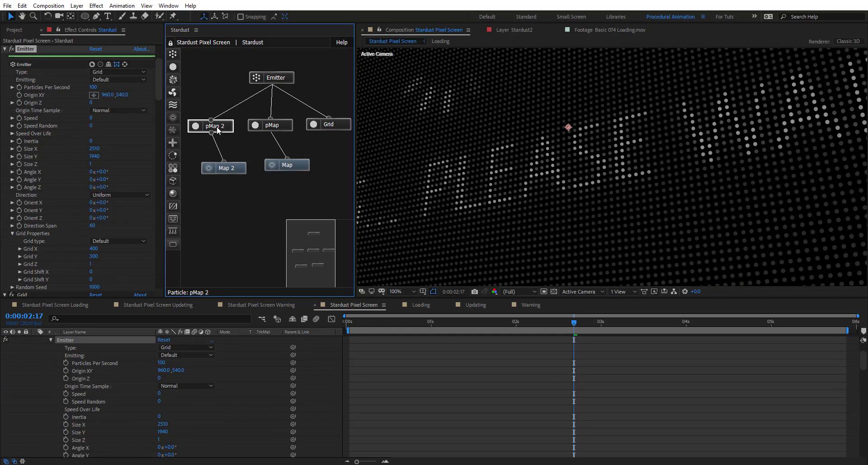
pyautogui.scroll(-5, 62, 169)
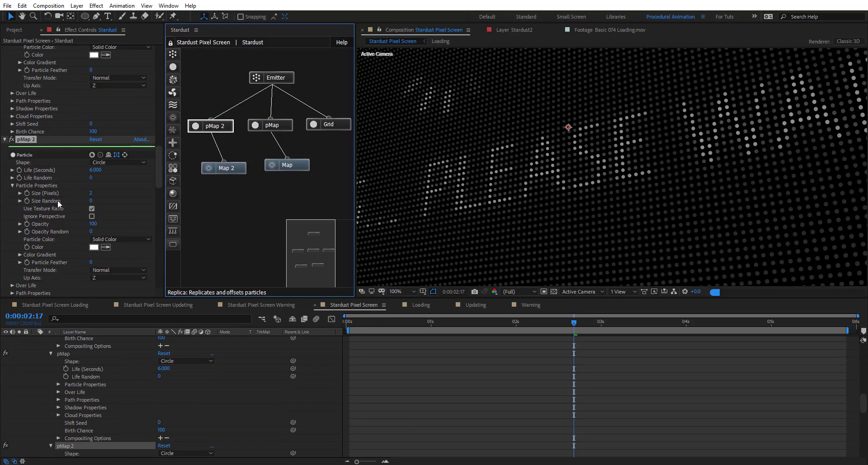
pyautogui.click(118, 271)
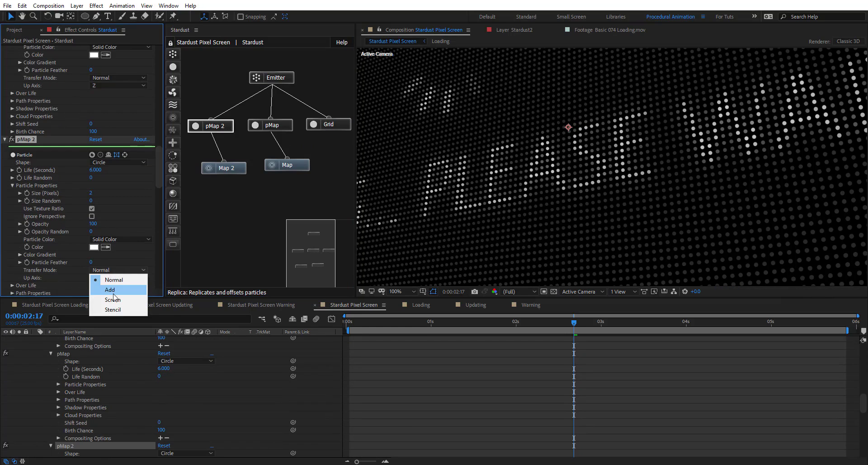
pyautogui.click(104, 281)
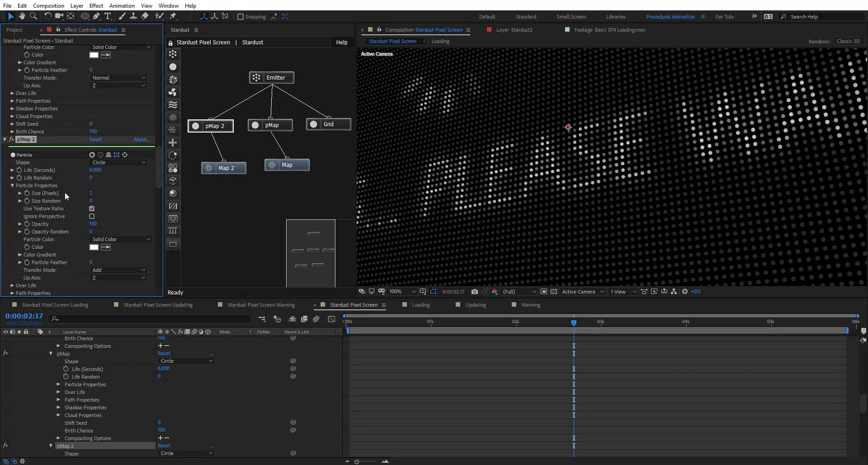
# - Switch the pMap 2 particle's Transfer Mode between Normal and Add to compare the mapped text, ending on Add
pyautogui.click(111, 270)
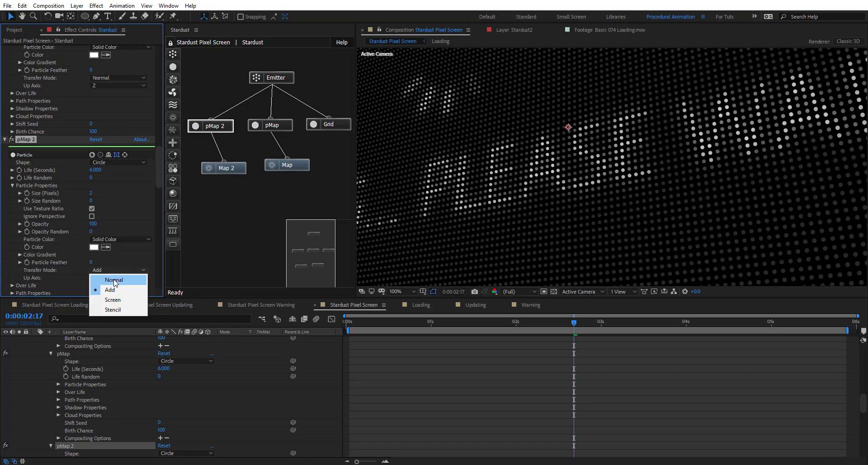
pyautogui.click(114, 281)
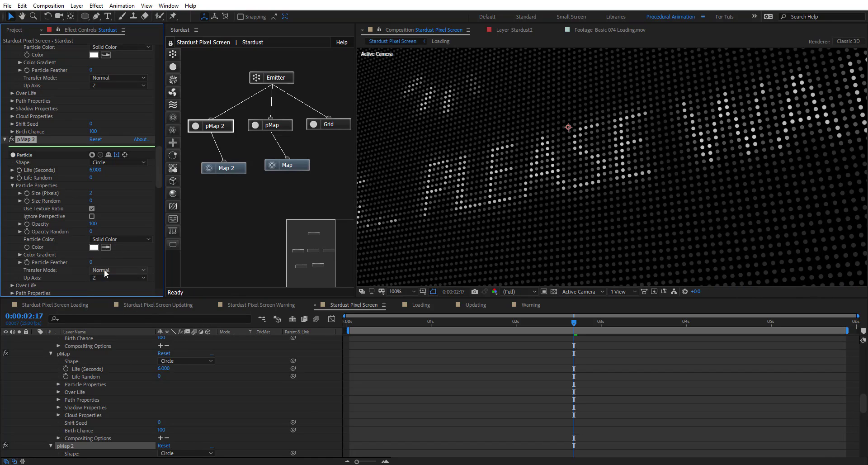
pyautogui.click(105, 271)
pyautogui.click(110, 286)
pyautogui.scroll(-2, 568, 164)
pyautogui.scroll(2, 504, 210)
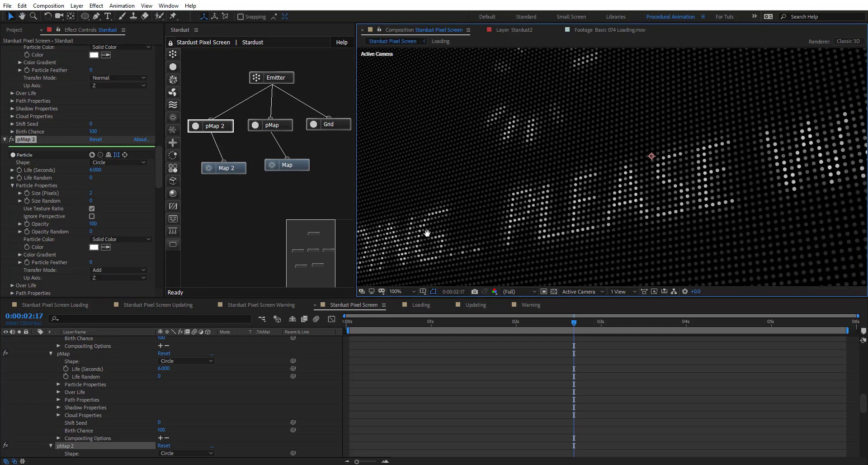
pyautogui.click(113, 269)
pyautogui.click(111, 277)
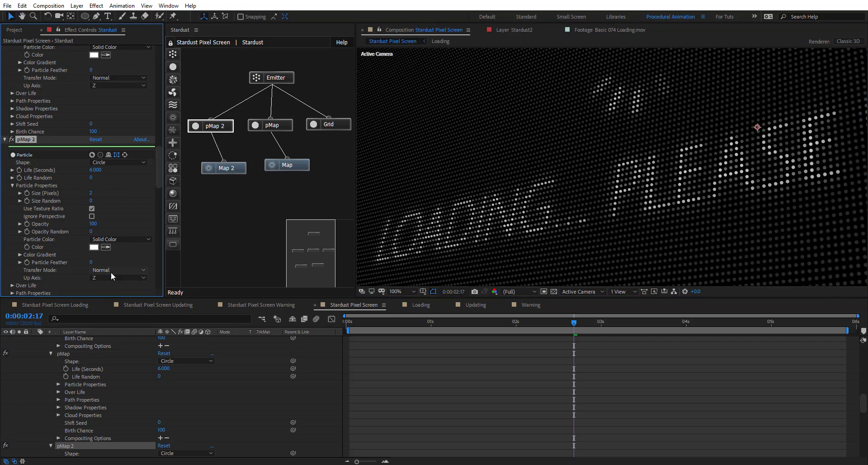
pyautogui.click(111, 272)
pyautogui.click(111, 290)
pyautogui.scroll(-2, 554, 169)
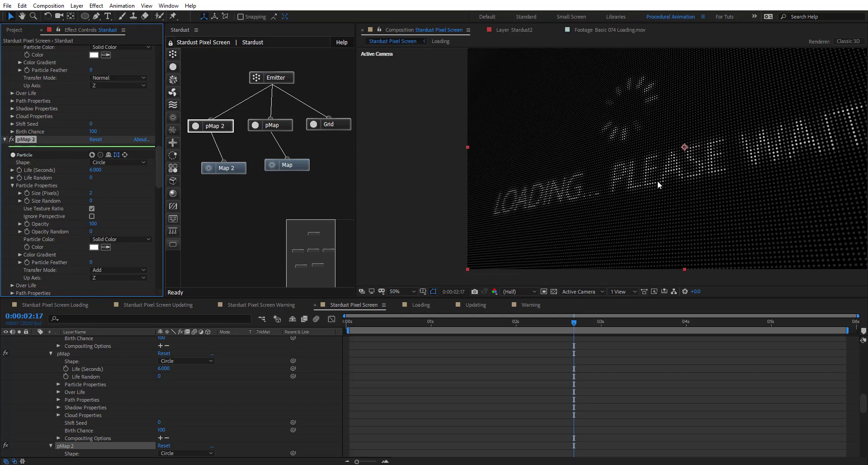
pyautogui.moveTo(529, 206); pyautogui.dragTo(352, 245)
# - Duplicate the Grid particle node, place the copy below the original and connect it to the Emitter
pyautogui.click(333, 124)
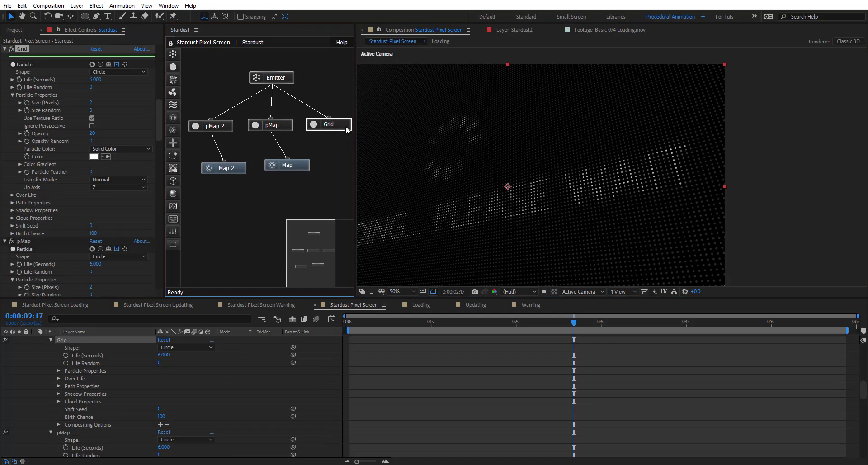
pyautogui.hotkey('ctrl', 'd')
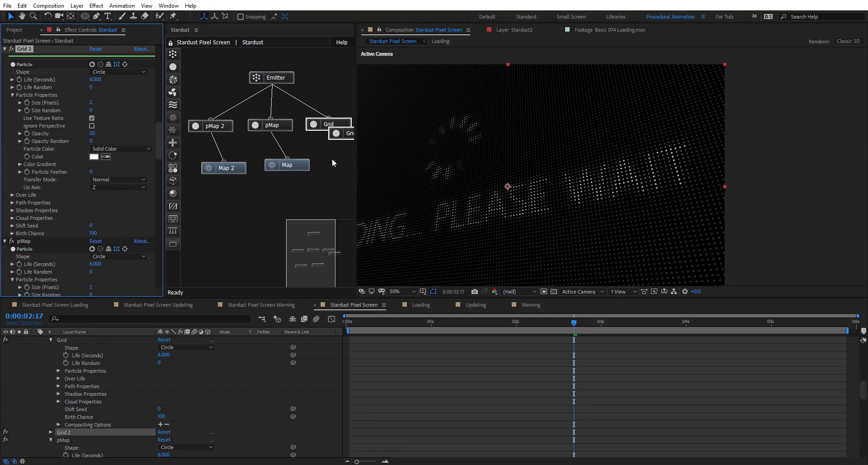
pyautogui.moveTo(340, 134); pyautogui.dragTo(346, 153)
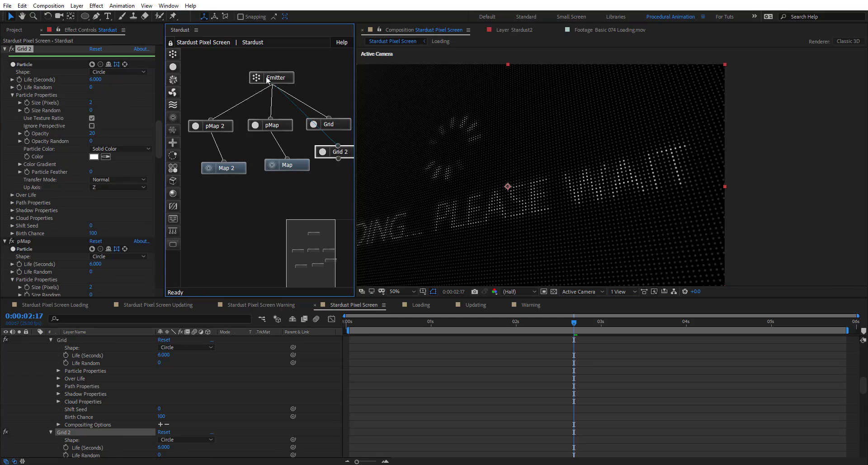
# - Set the original pMap particle's Transfer Mode to Add and inspect the mapped text up close
pyautogui.scroll(-5, 48, 221)
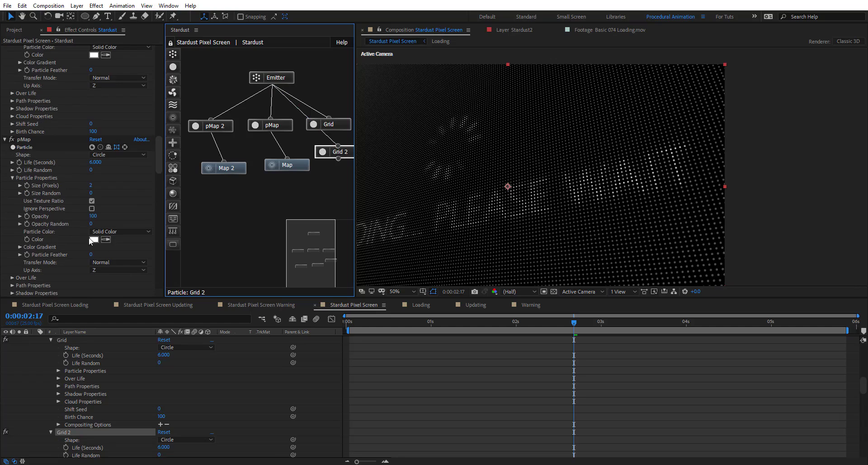
pyautogui.click(109, 264)
pyautogui.click(118, 283)
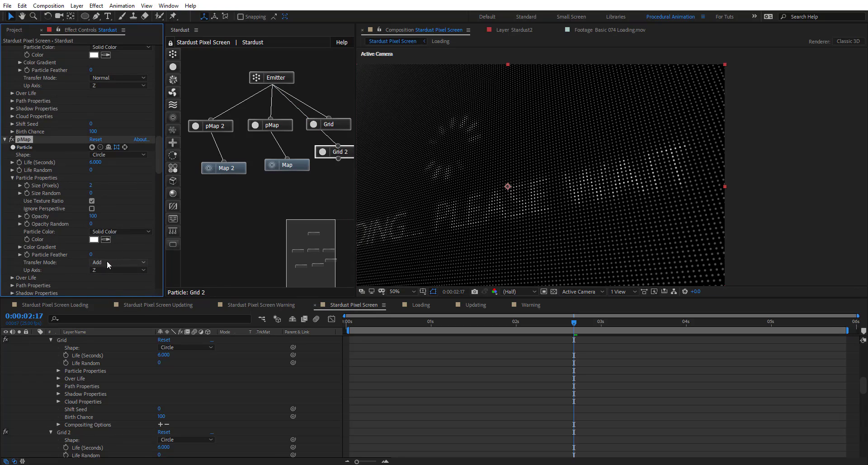
pyautogui.scroll(1, 541, 185)
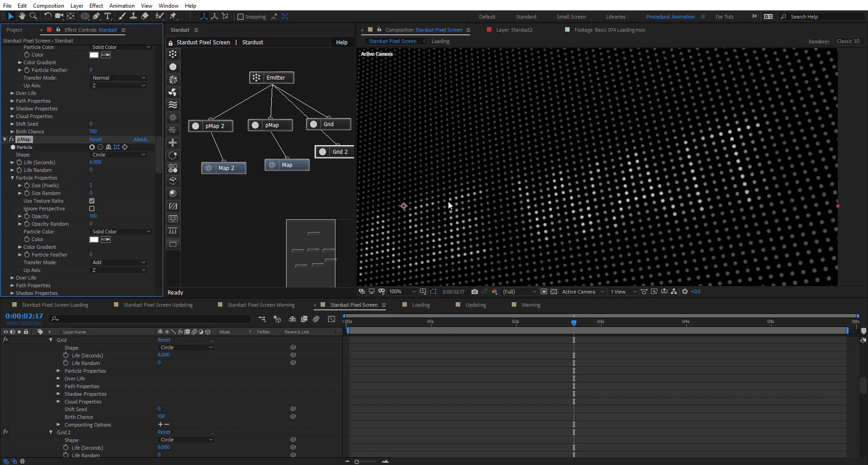
pyautogui.press('space')
pyautogui.moveTo(458, 198); pyautogui.dragTo(647, 157)
pyautogui.moveTo(446, 163); pyautogui.dragTo(558, 178)
pyautogui.moveTo(498, 210); pyautogui.dragTo(521, 188)
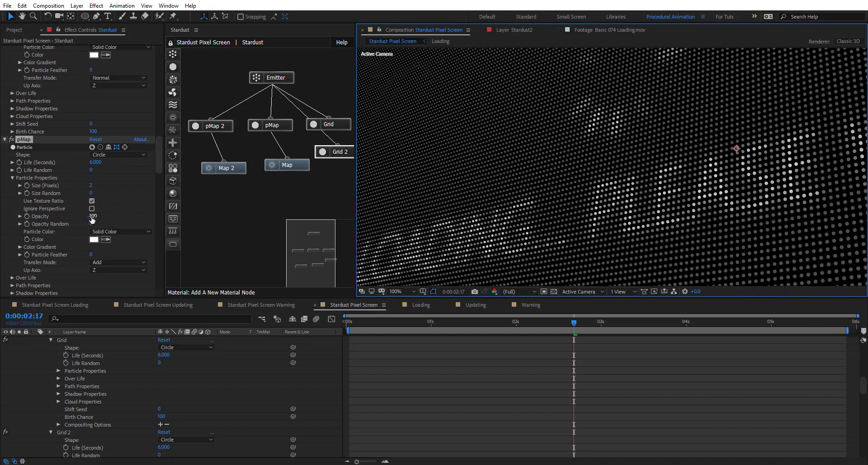
# - Lower the original pMap particle's Opacity to 9 and check the dots in the composition
pyautogui.moveTo(92, 217); pyautogui.dragTo(55, 224)
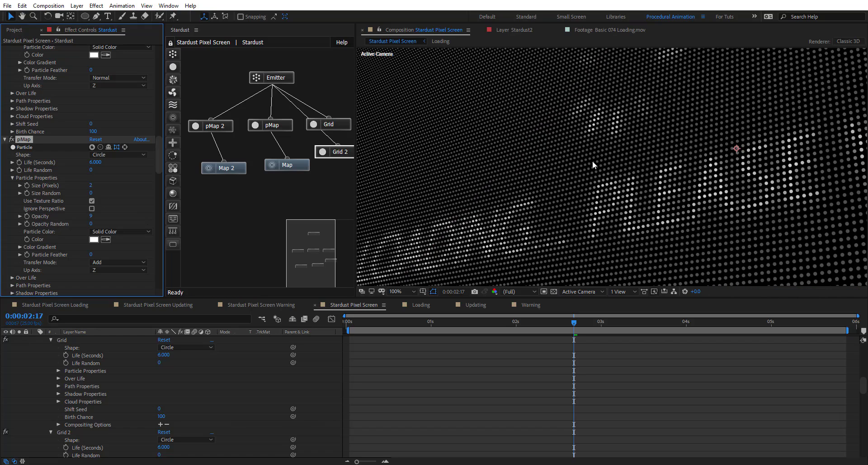
pyautogui.scroll(-2, 592, 161)
pyautogui.scroll(2, 661, 178)
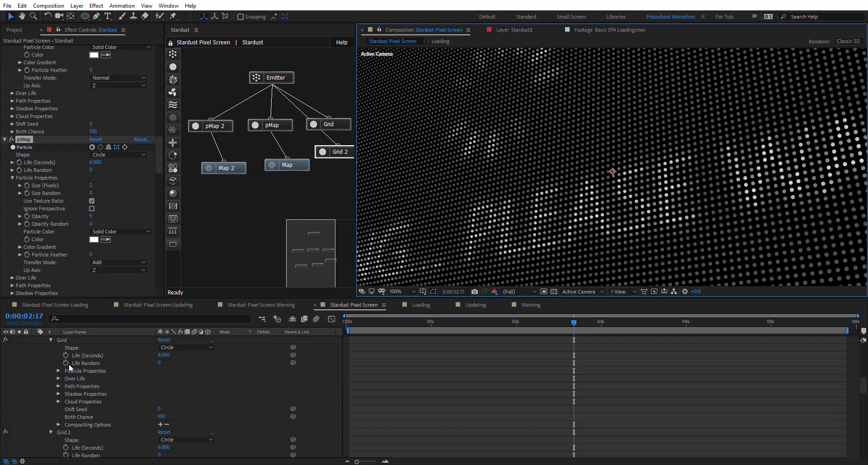
# - Collapse the Stardust layer's expanded properties in the timeline
pyautogui.scroll(15, 68, 364)
pyautogui.click(34, 355)
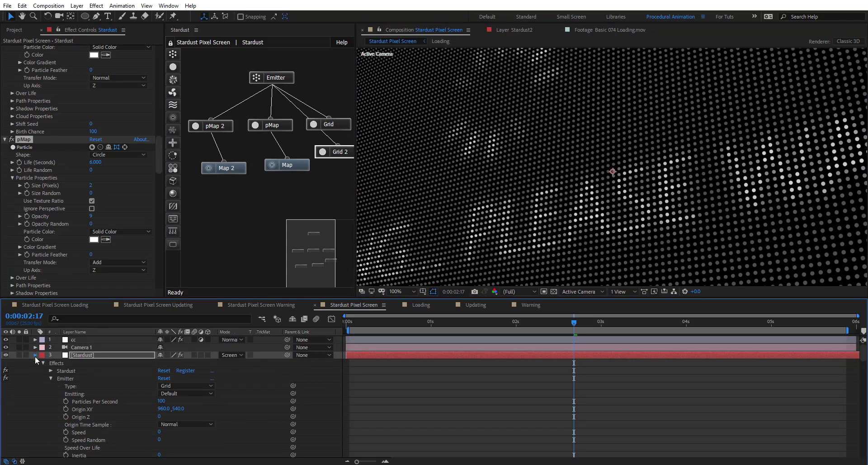
pyautogui.scroll(-2, 542, 145)
pyautogui.scroll(2, 549, 148)
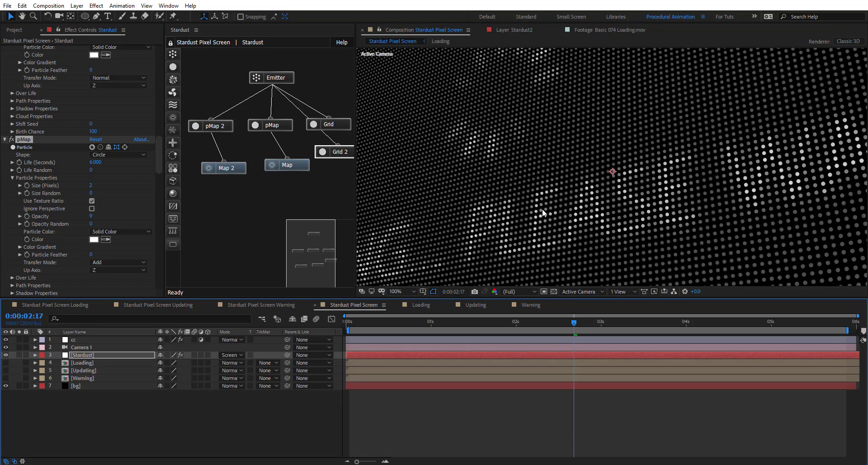
# - Hide the bluring layer in the Loading composition and return to Stardust Pixel Screen to view the mapped dots
pyautogui.click(425, 306)
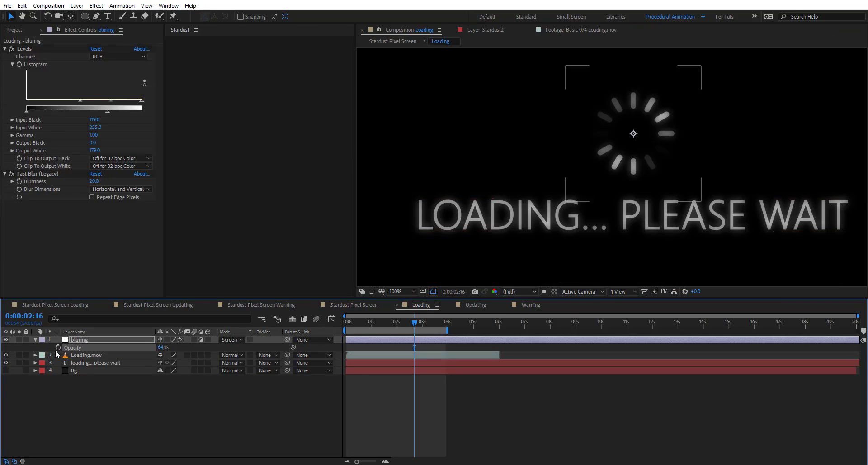
pyautogui.click(354, 304)
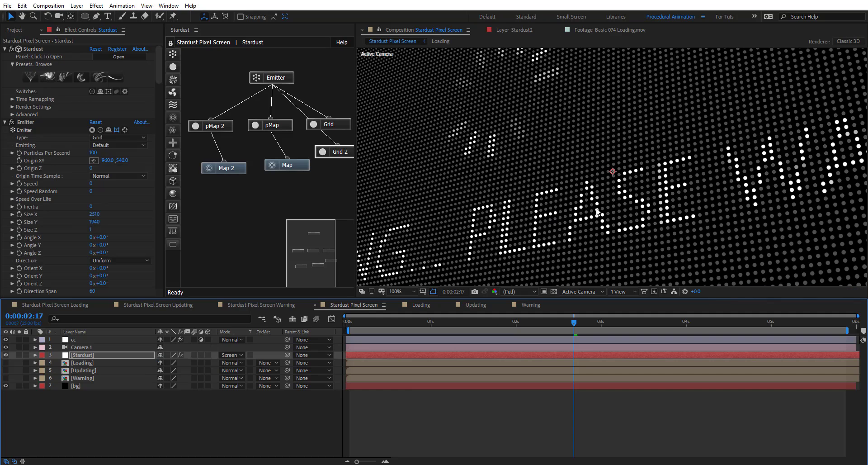
pyautogui.press(',')
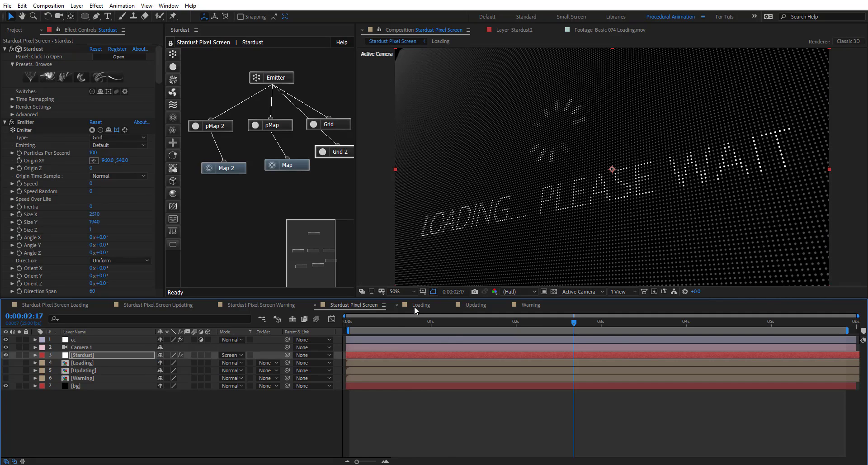
# - Show the Loading composition's bluring layer again, lower its opacity and check the softened text in Stardust Pixel Screen
pyautogui.click(418, 305)
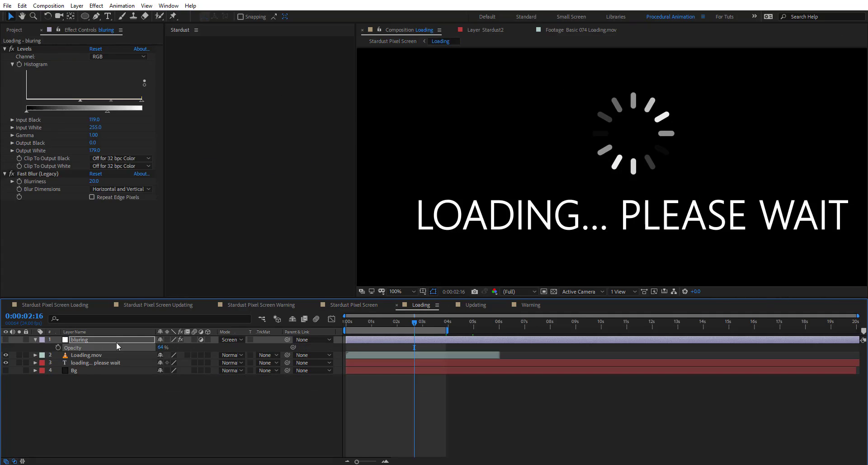
pyautogui.click(6, 340)
pyautogui.moveTo(158, 348); pyautogui.dragTo(155, 347)
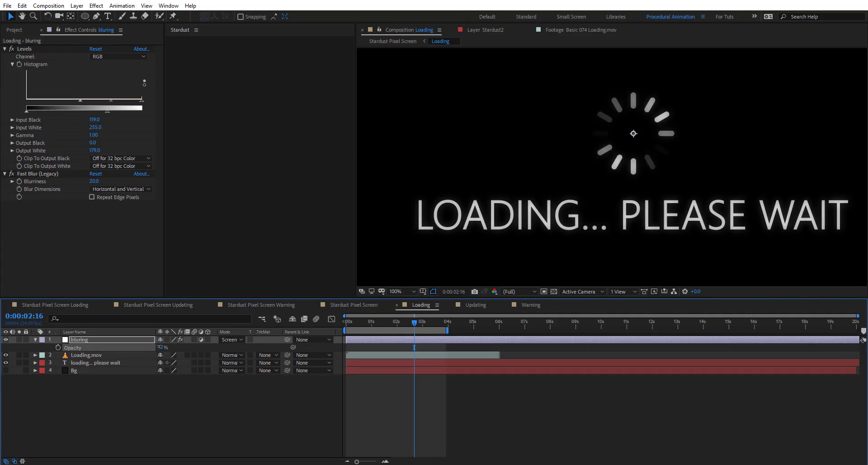
pyautogui.click(331, 305)
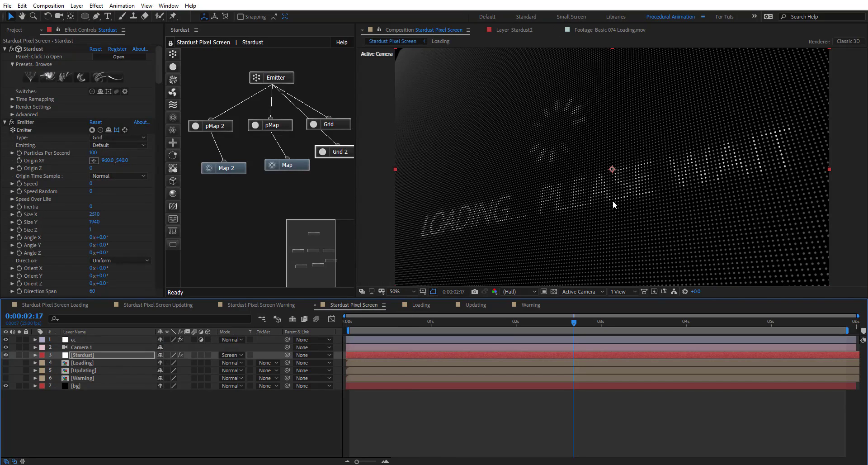
pyautogui.scroll(2, 613, 204)
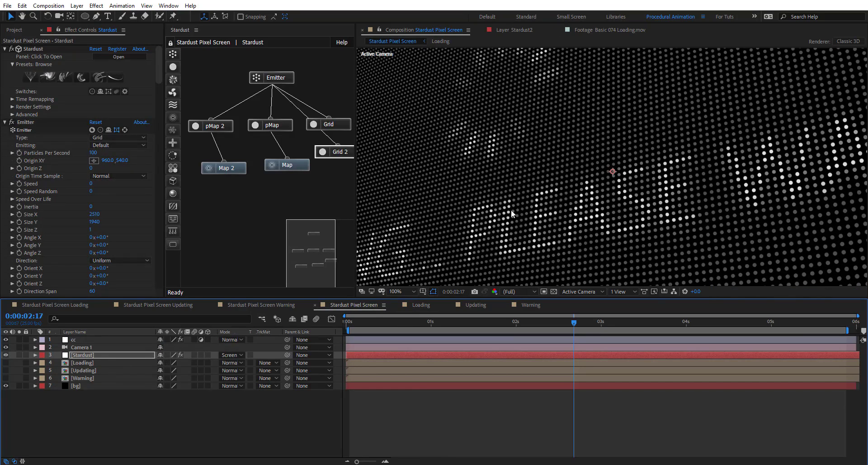
pyautogui.scroll(-2, 601, 184)
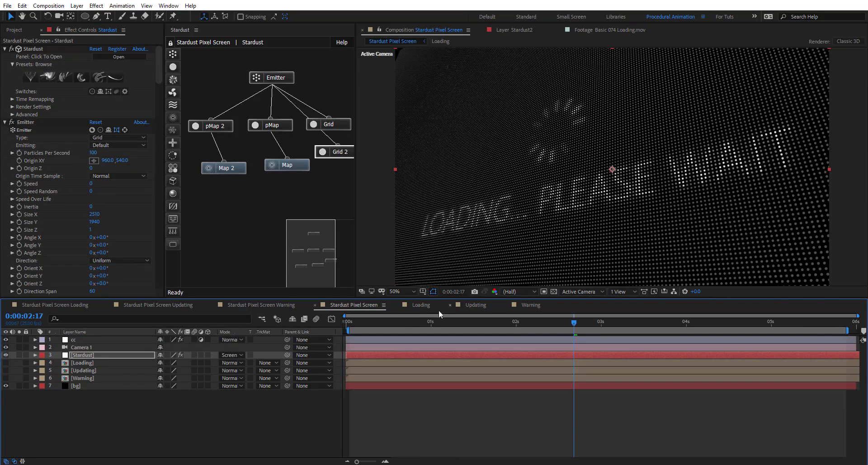
# - Hide the bluring layer in the Loading composition, visit the Updating composition and return to Stardust Pixel Screen
pyautogui.click(421, 304)
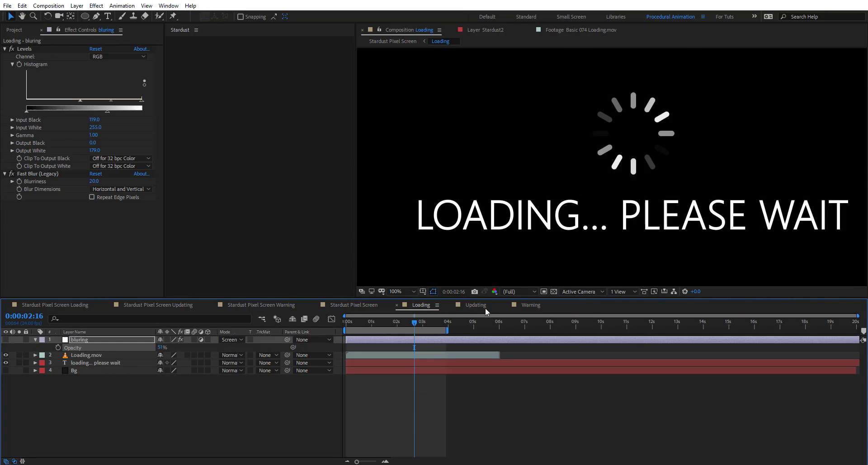
pyautogui.click(484, 307)
pyautogui.click(283, 309)
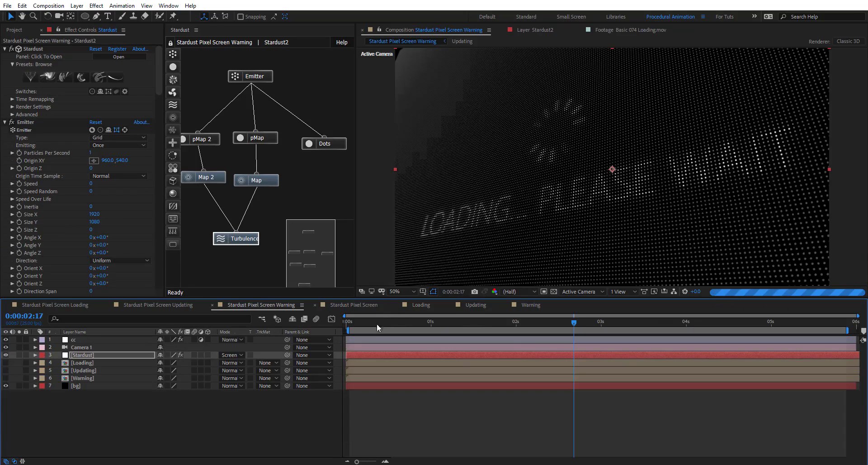
pyautogui.click(354, 305)
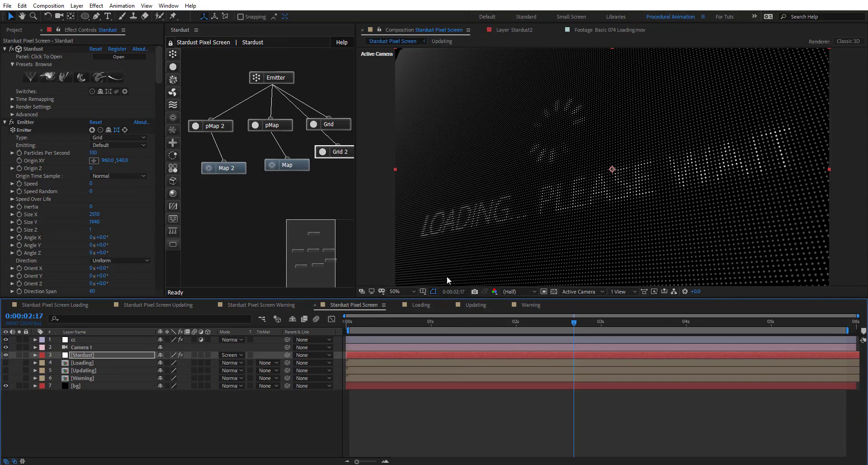
# - Set the Map field's source layer to the Updating composition
pyautogui.click(298, 167)
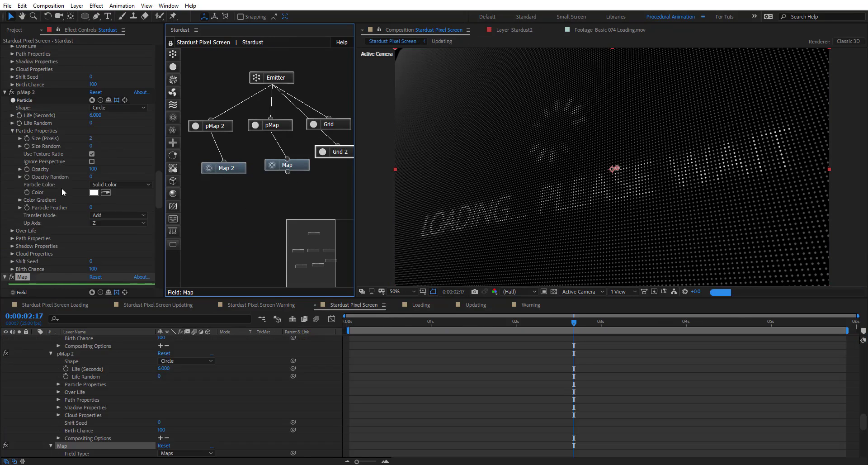
pyautogui.scroll(-5, 71, 192)
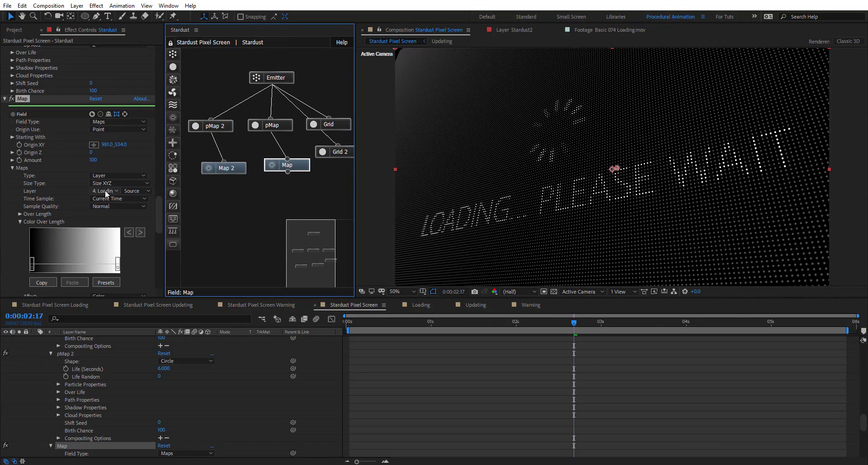
pyautogui.click(104, 191)
pyautogui.click(113, 244)
# - Expand the Maps settings of the Map 2 field and set its source layer to the Updating composition
pyautogui.click(226, 168)
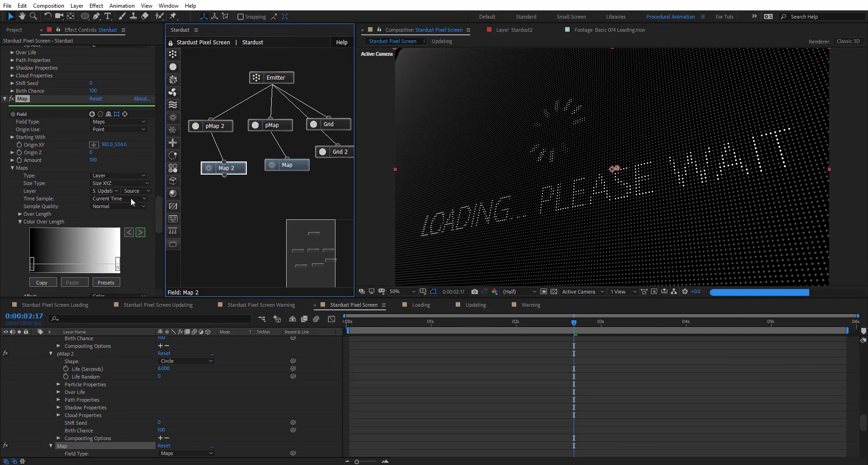
pyautogui.scroll(-10, 87, 232)
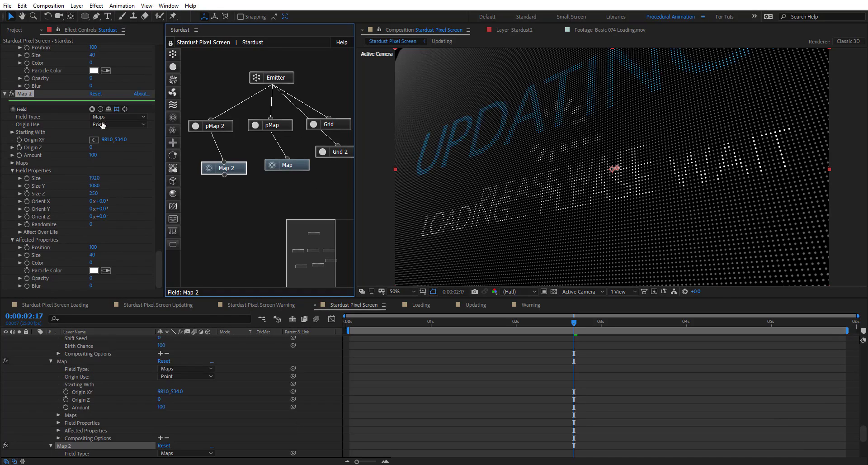
pyautogui.scroll(-1, 63, 170)
pyautogui.click(12, 154)
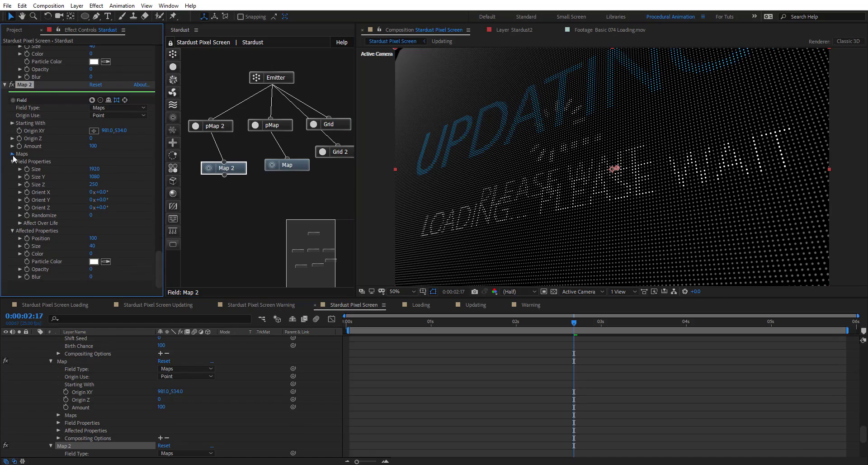
pyautogui.scroll(-2, 46, 158)
pyautogui.click(108, 156)
pyautogui.click(121, 209)
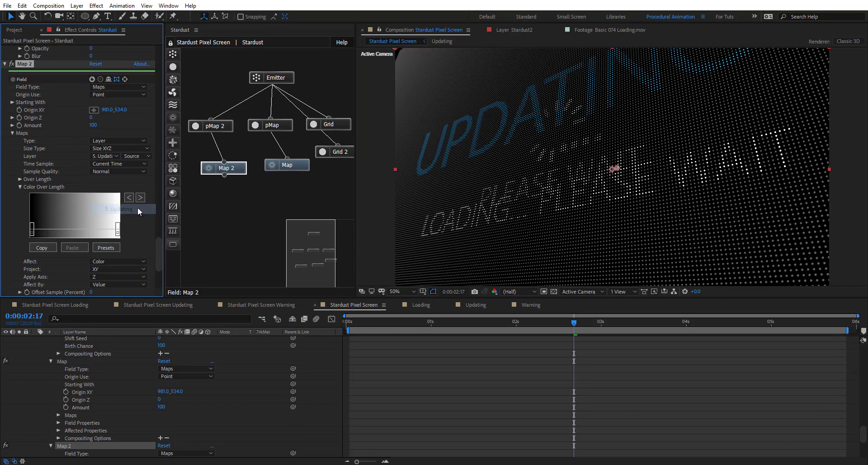
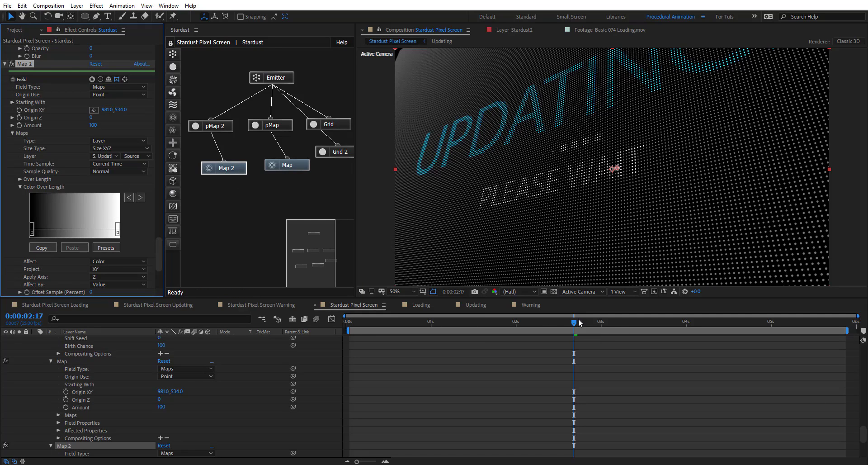
# - Enable the Fractal Noise effect on the Updating text layer in the Updating composition and inspect the noise across the letters
pyautogui.moveTo(578, 320); pyautogui.dragTo(472, 330)
pyautogui.click(478, 306)
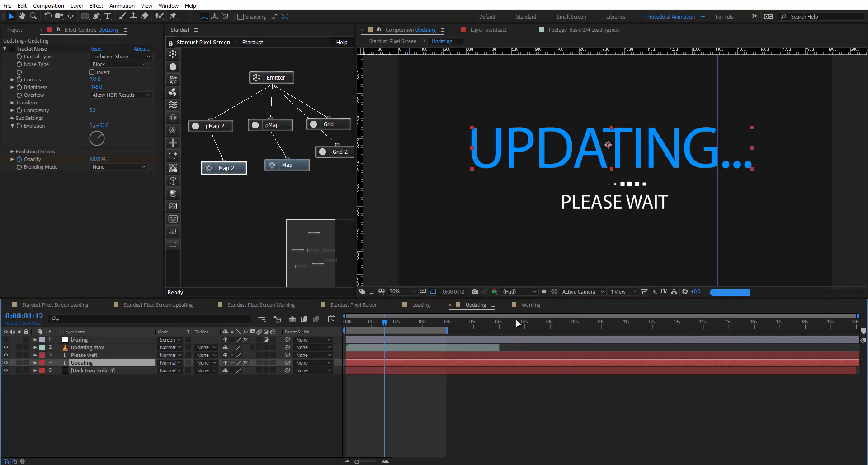
pyautogui.click(12, 49)
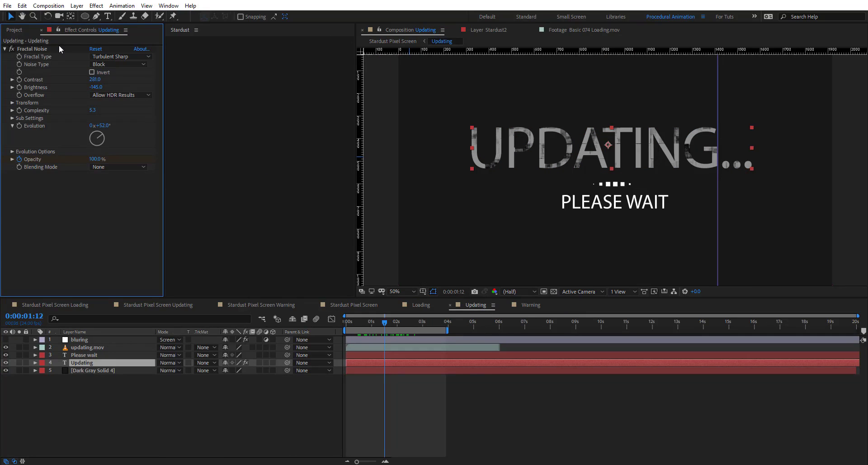
pyautogui.scroll(1, 595, 146)
pyautogui.press('space')
pyautogui.moveTo(428, 123); pyautogui.dragTo(515, 169)
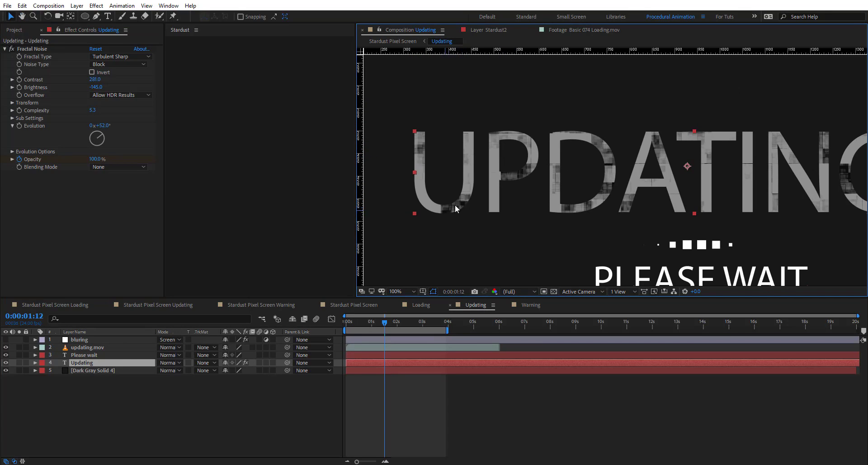
pyautogui.press('space')
pyautogui.moveTo(744, 175); pyautogui.dragTo(636, 173)
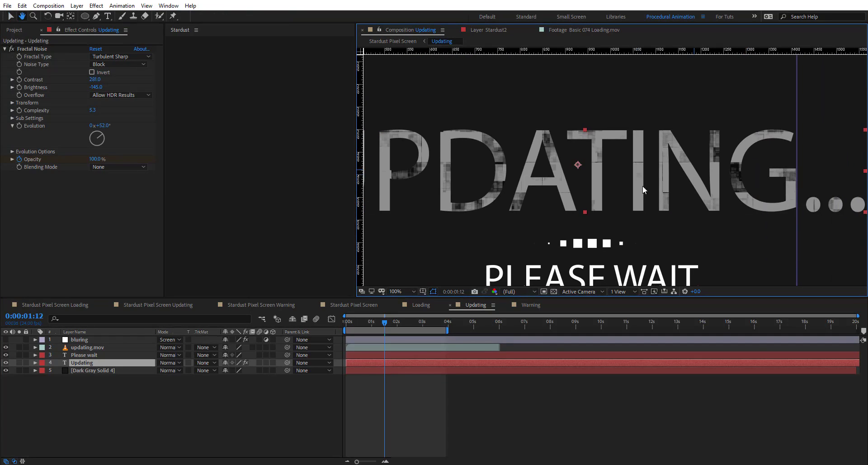
# - Return to Stardust Pixel Screen, go to 0:00:02:12, orbit the camera around the dotted UPDATING text and inspect the dots up close
pyautogui.click(351, 305)
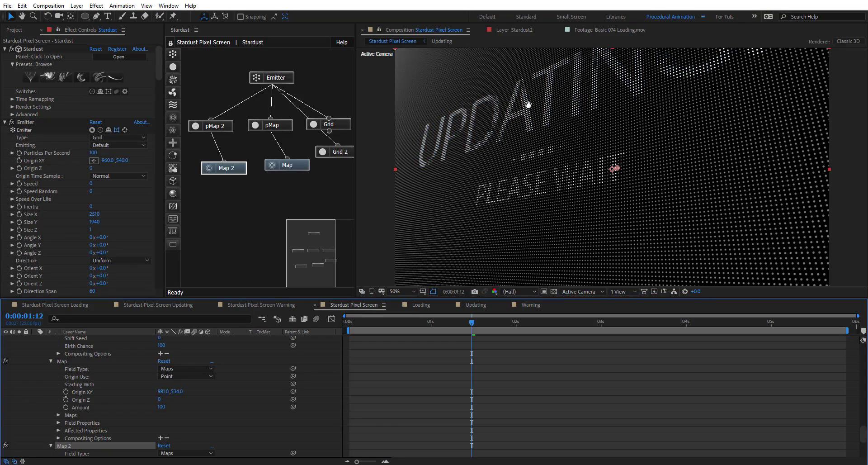
pyautogui.moveTo(528, 105); pyautogui.dragTo(514, 166)
pyautogui.click(555, 322)
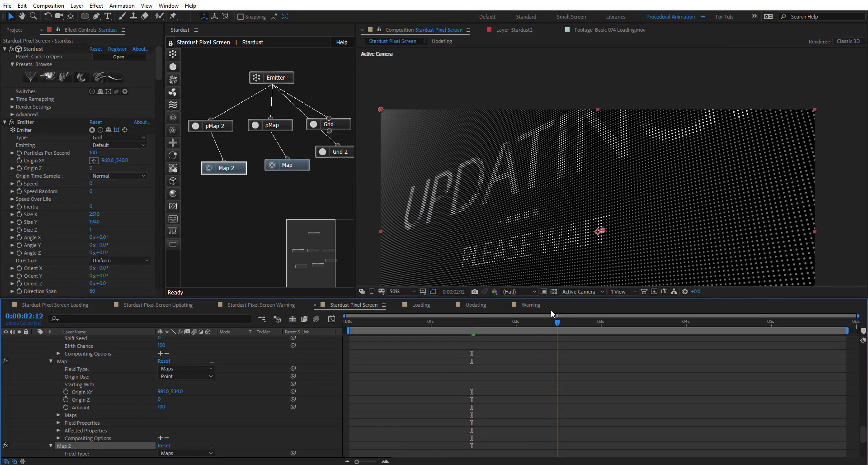
pyautogui.press('c')
pyautogui.moveTo(552, 172); pyautogui.dragTo(548, 225)
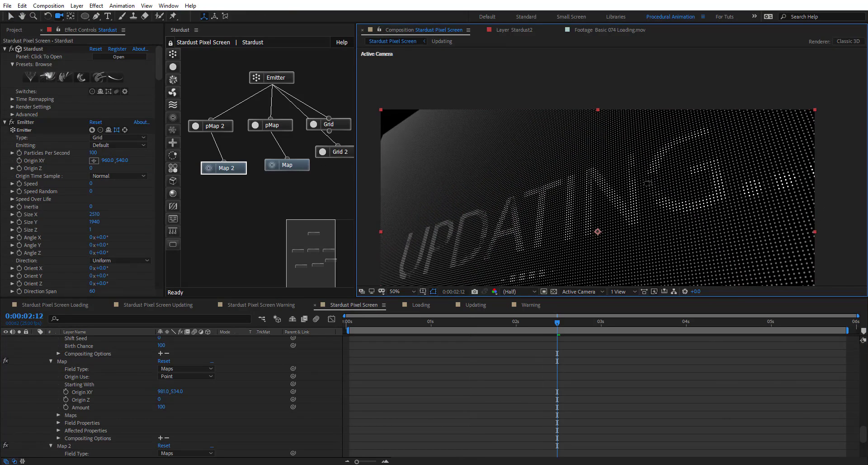
pyautogui.scroll(1, 661, 192)
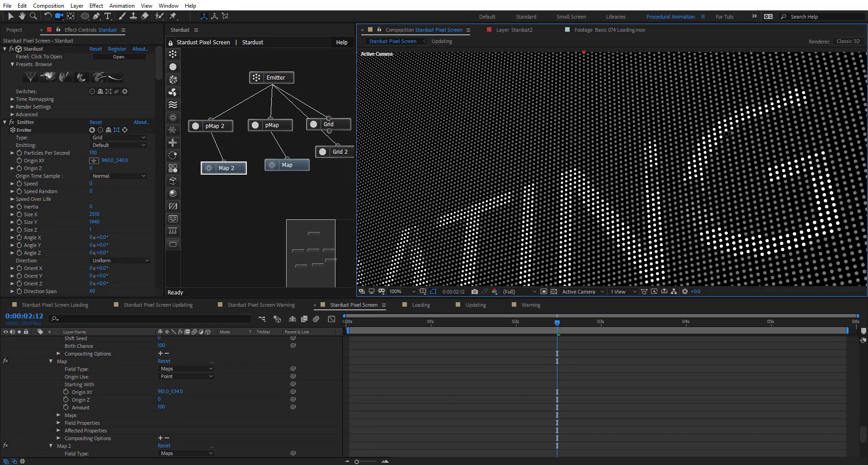
pyautogui.scroll(-1, 569, 231)
pyautogui.moveTo(488, 225); pyautogui.dragTo(585, 133)
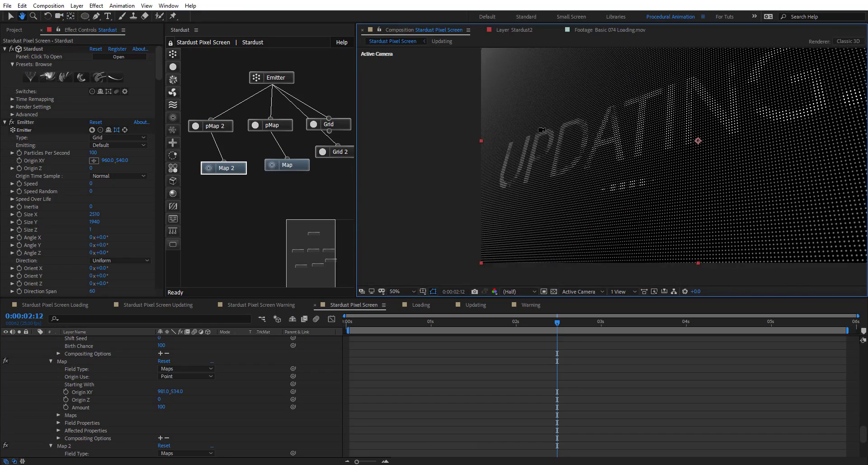
pyautogui.scroll(1, 542, 130)
# - In the Updating composition, set the text's Fractal Noise to Multiply blending, brightness -289 and contrast 285
pyautogui.click(473, 305)
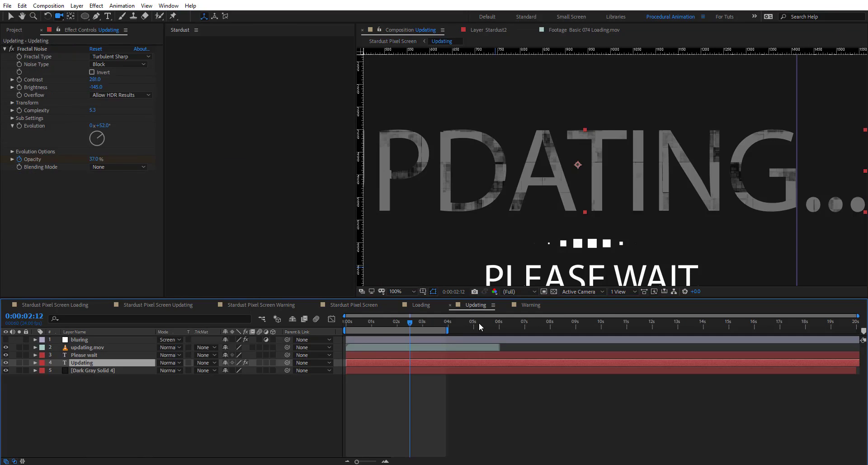
pyautogui.click(108, 169)
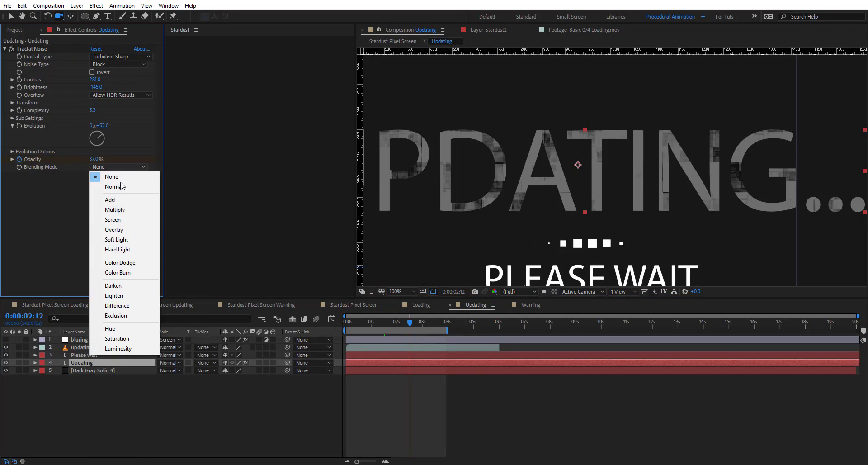
pyautogui.click(114, 212)
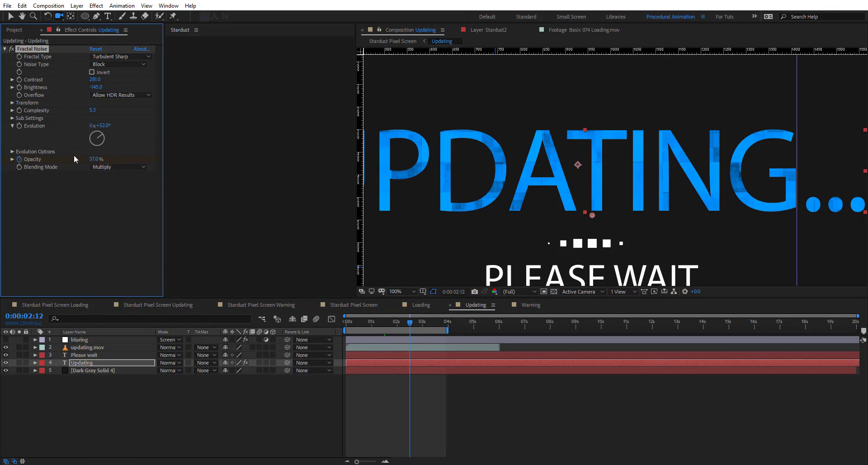
pyautogui.moveTo(95, 87); pyautogui.dragTo(29, 86)
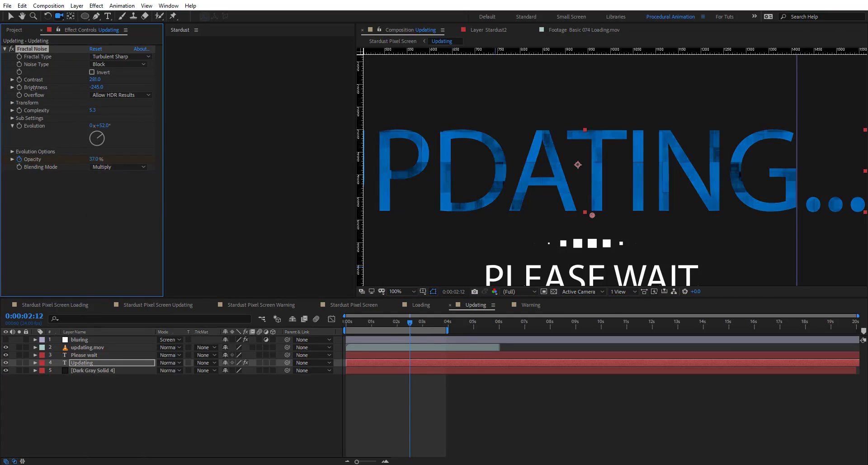
pyautogui.moveTo(92, 79)
pyautogui.mouseDown()
pyautogui.moveTo(109, 79)
pyautogui.moveTo(97, 79)
pyautogui.mouseUp()
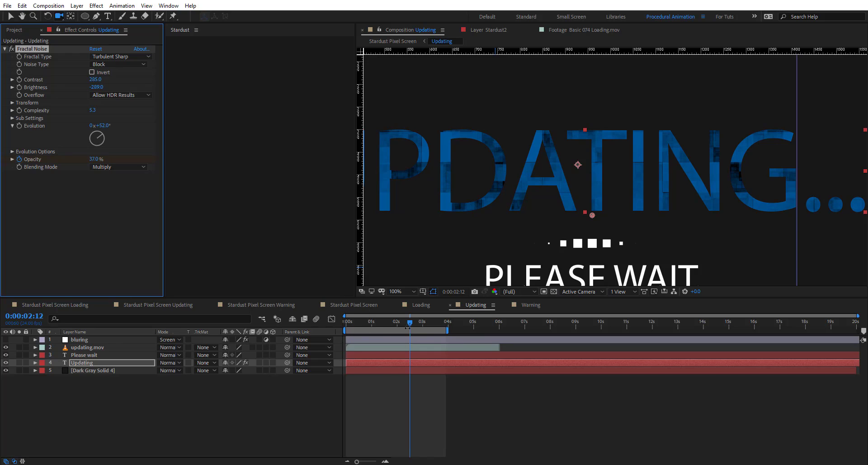
# - Reveal the Updating text layer's keyframed properties, select the Fractal Noise Opacity keyframes and scrub through them
pyautogui.moveTo(408, 326); pyautogui.dragTo(383, 332)
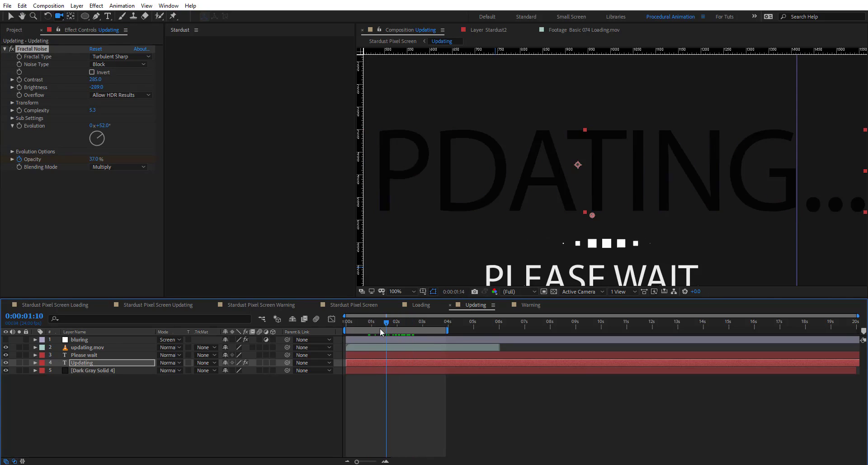
pyautogui.click(92, 363)
pyautogui.press('u')
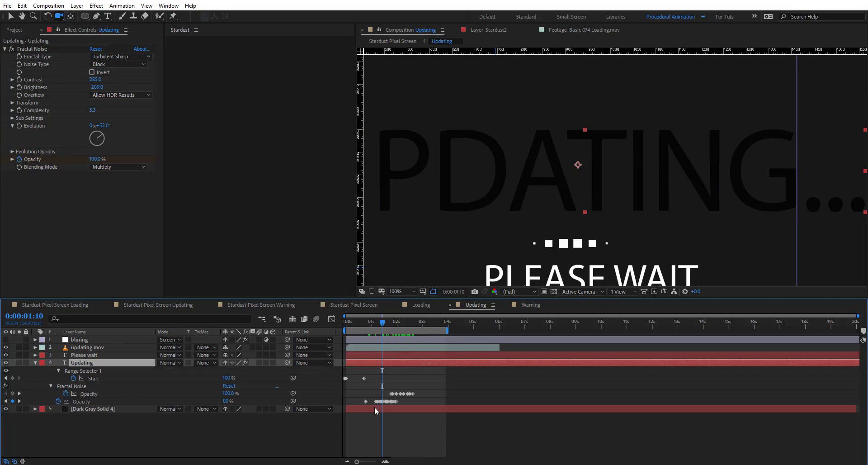
pyautogui.click(92, 393)
pyautogui.moveTo(382, 323); pyautogui.dragTo(403, 323)
# - Check the noise flicker on the dotted text in Stardust Pixel Screen around 0:00:02:01
pyautogui.click(347, 307)
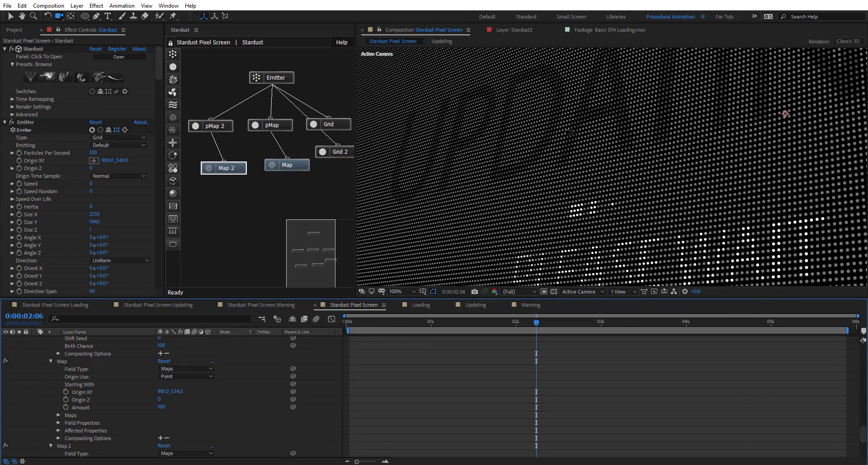
pyautogui.scroll(-2, 568, 131)
pyautogui.click(496, 324)
pyautogui.moveTo(496, 324); pyautogui.dragTo(520, 329)
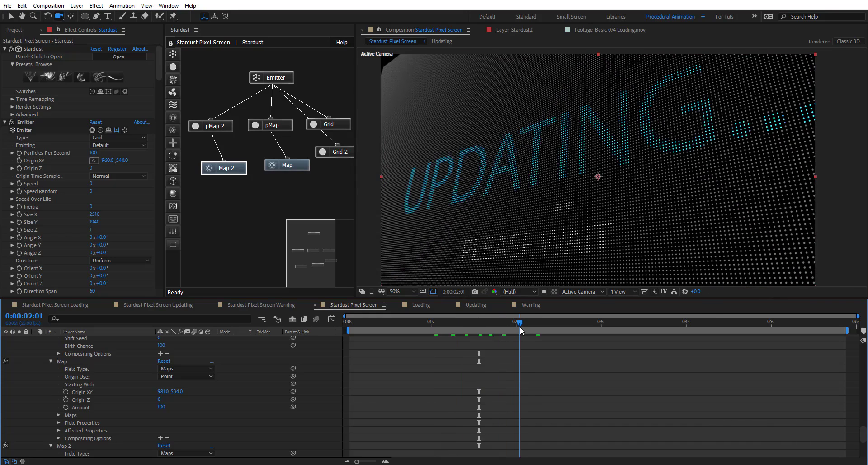
# - In the Updating composition, set the Fractal Noise Opacity at 0:00:01:18 to 24%
pyautogui.click(479, 307)
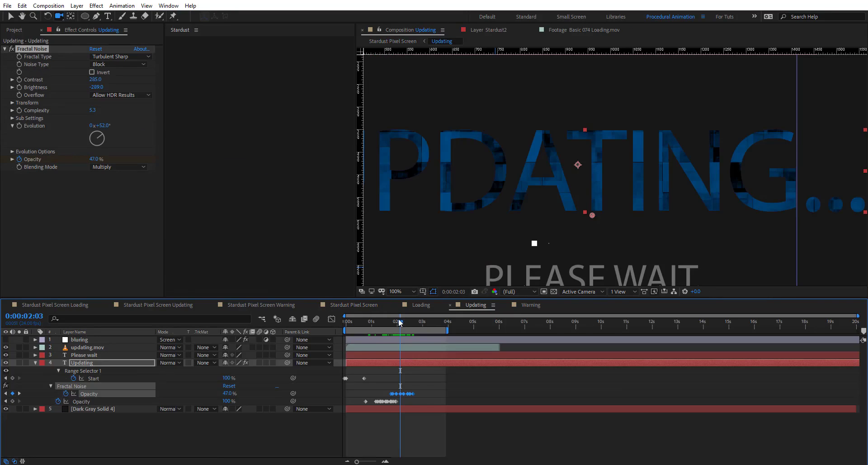
pyautogui.click(391, 322)
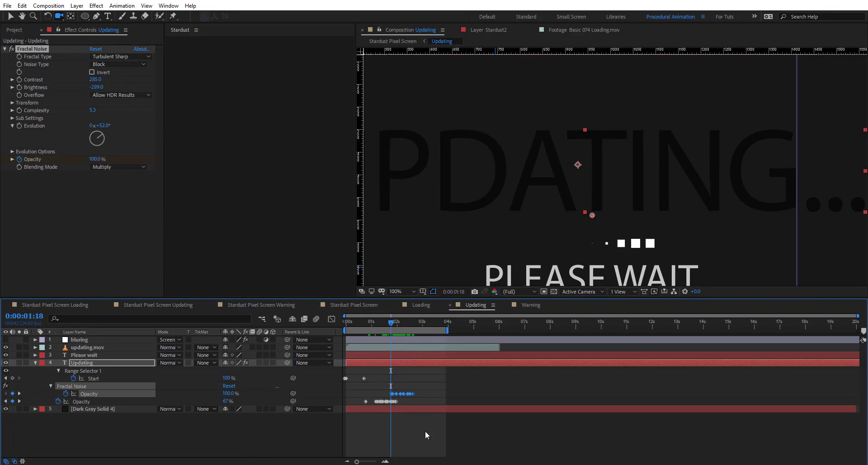
pyautogui.moveTo(229, 393); pyautogui.dragTo(165, 385)
pyautogui.click(166, 386)
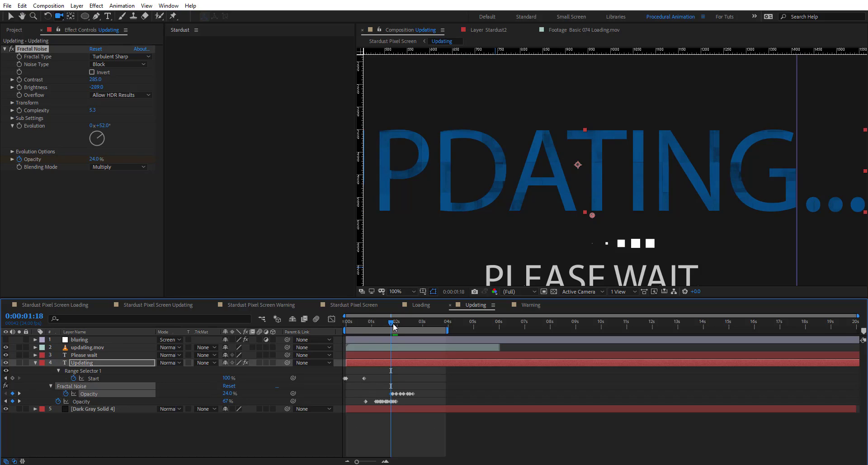
# - Set the Fractal Noise Opacity keyframes to 54% at 0:00:02:06 and 1% at 0:00:02:15
pyautogui.moveTo(394, 324)
pyautogui.mouseDown()
pyautogui.moveTo(364, 324)
pyautogui.moveTo(404, 333)
pyautogui.mouseUp()
pyautogui.keyDown('alt'); pyautogui.scroll(4, 421, 384); pyautogui.keyUp('alt')
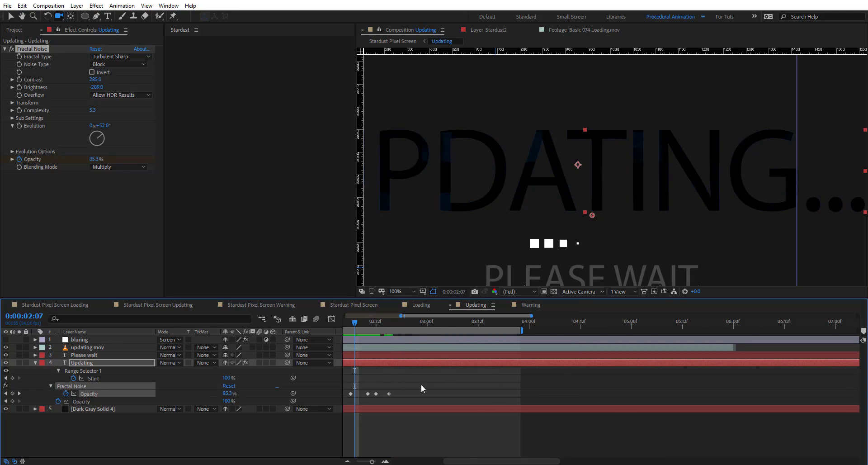
pyautogui.click(351, 322)
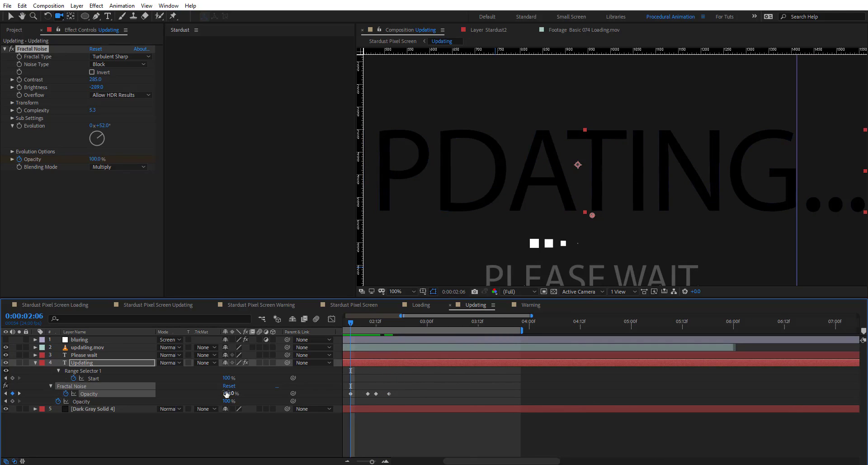
pyautogui.moveTo(229, 393); pyautogui.dragTo(203, 389)
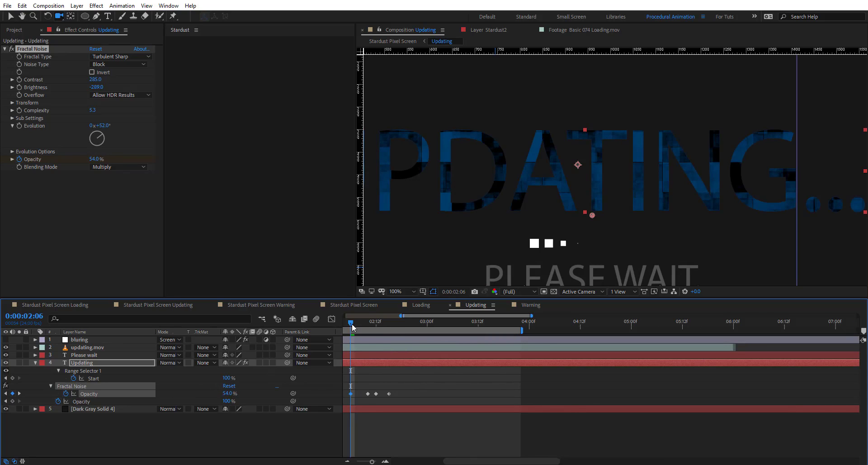
pyautogui.moveTo(352, 325); pyautogui.dragTo(392, 331)
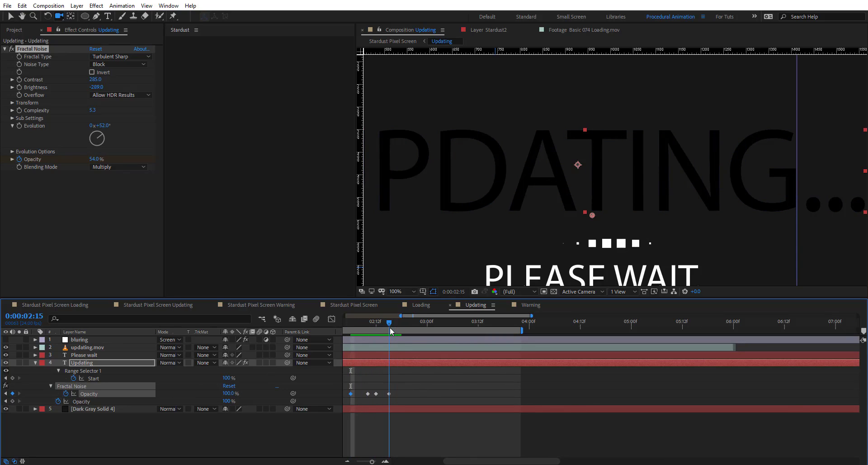
pyautogui.moveTo(225, 393); pyautogui.dragTo(157, 390)
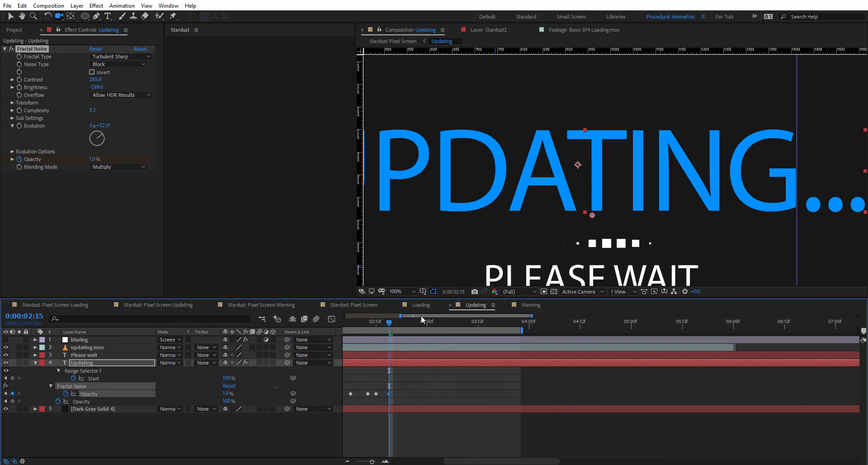
# - Preview Stardust Pixel Screen and check the text at Full resolution at 0:00:01:23 and 0:00:02:05
pyautogui.click(354, 304)
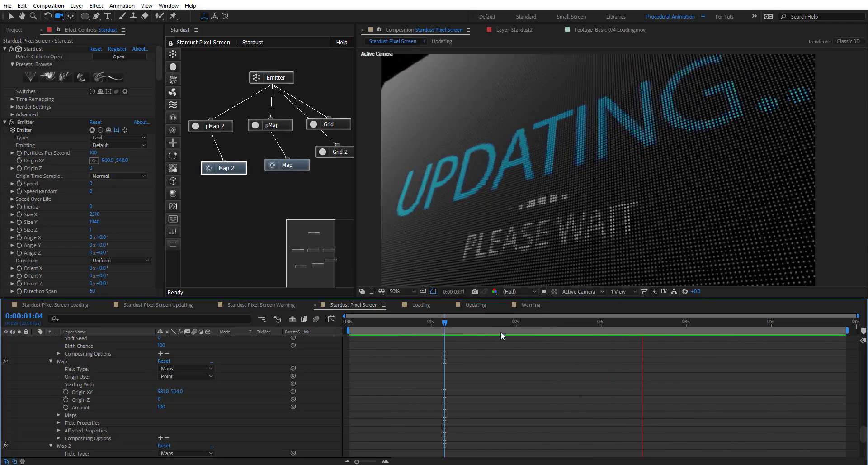
pyautogui.click(509, 321)
pyautogui.click(520, 291)
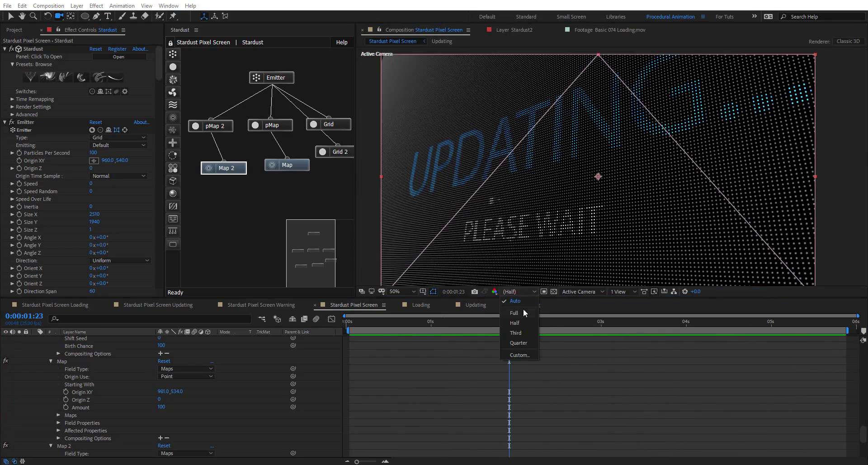
pyautogui.click(515, 312)
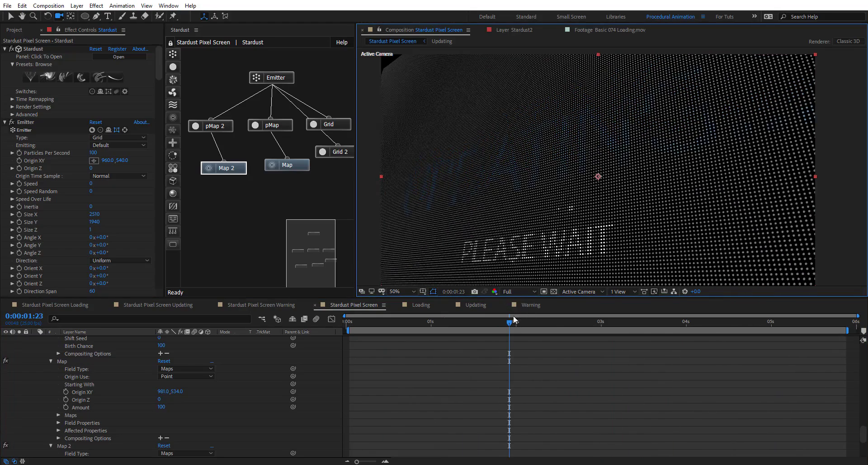
pyautogui.press('.')
pyautogui.press(',')
pyautogui.click(533, 323)
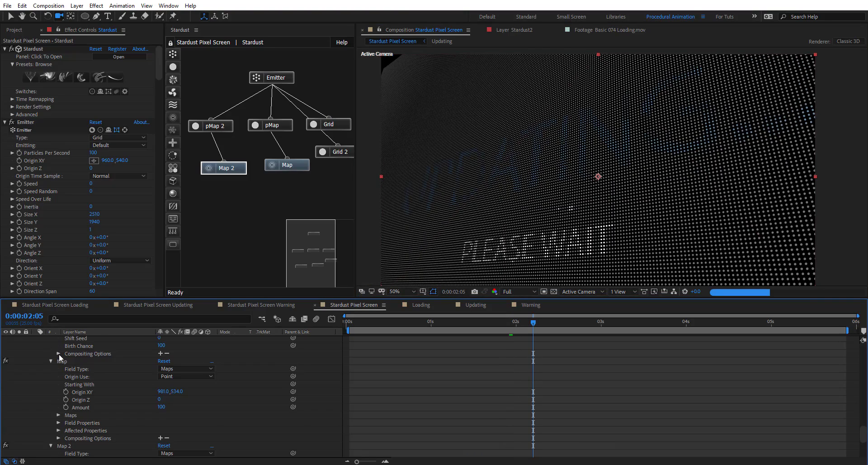
# - Collapse the Stardust layer's properties and clear the layer selection
pyautogui.scroll(20, 59, 354)
pyautogui.scroll(2, 57, 351)
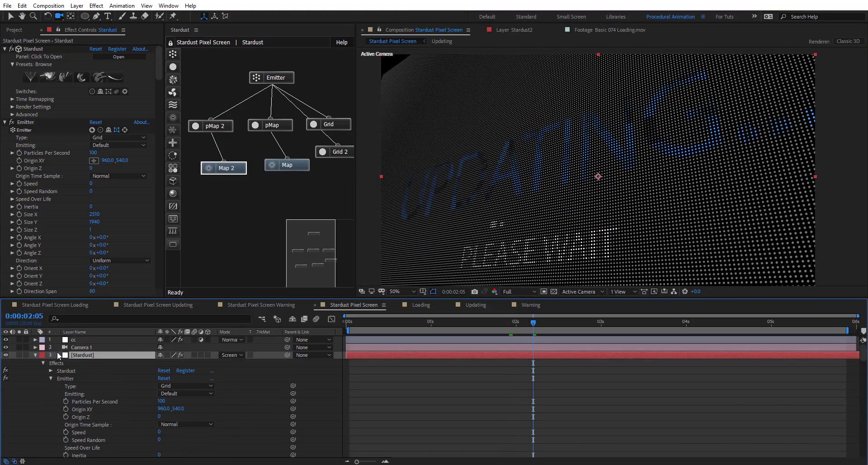
pyautogui.click(35, 355)
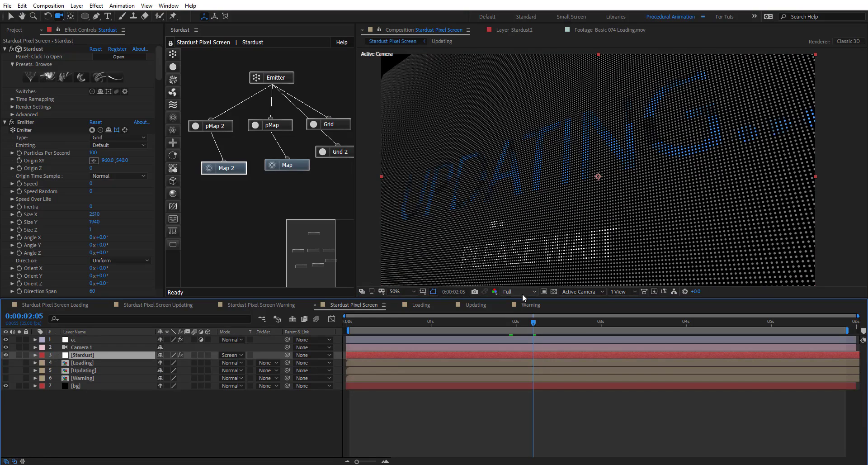
pyautogui.click(184, 428)
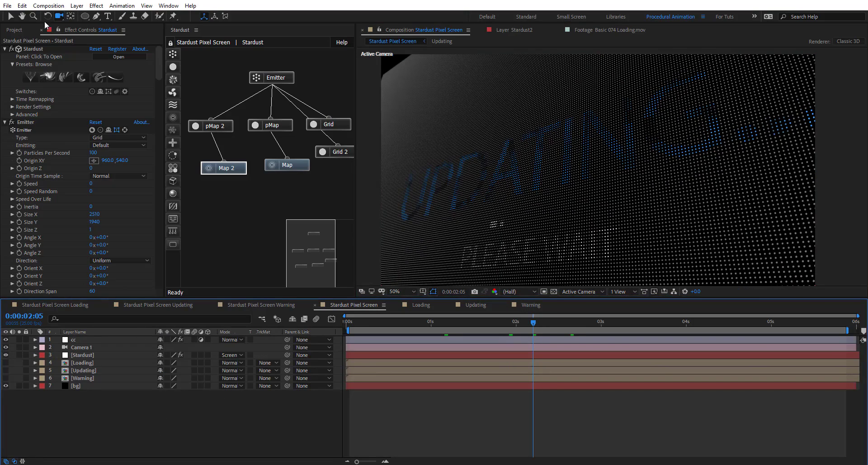
# - Add wg_dirty_screen_textures_2.jpg from the Assets folder to Stardust Pixel Screen, directly above the Stardust layer
pyautogui.click(15, 30)
pyautogui.moveTo(55, 153); pyautogui.dragTo(83, 351)
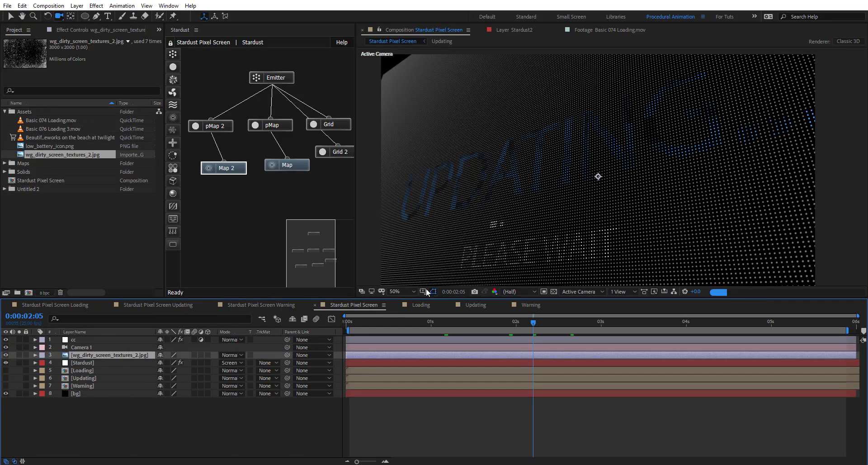
pyautogui.press(',')
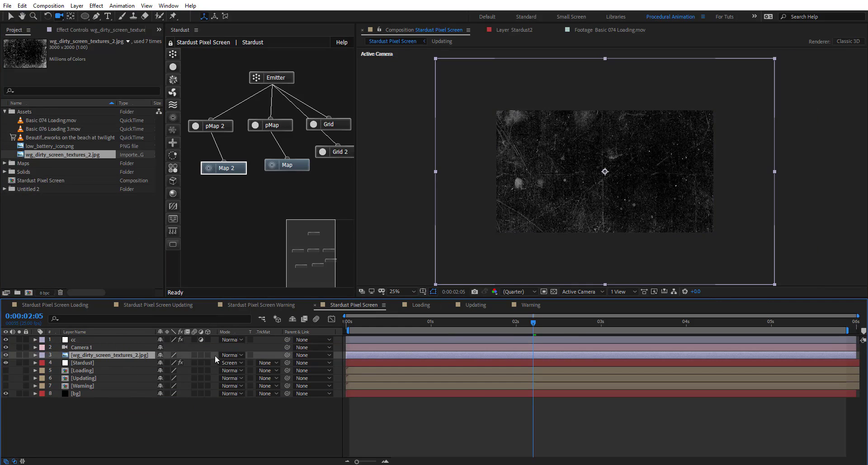
# - Make the wg_dirty_screen_textures_2.jpg layer 3D, set its blending mode to Screen and lower its opacity to about 18%
pyautogui.click(208, 354)
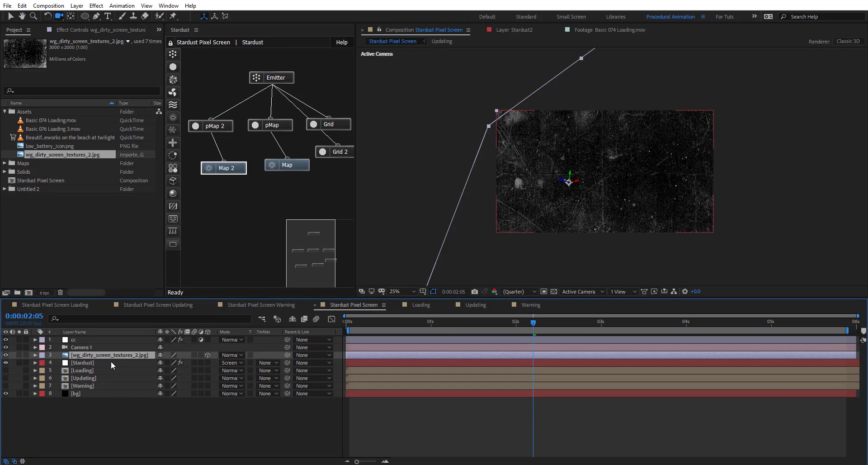
pyautogui.click(226, 354)
pyautogui.click(264, 185)
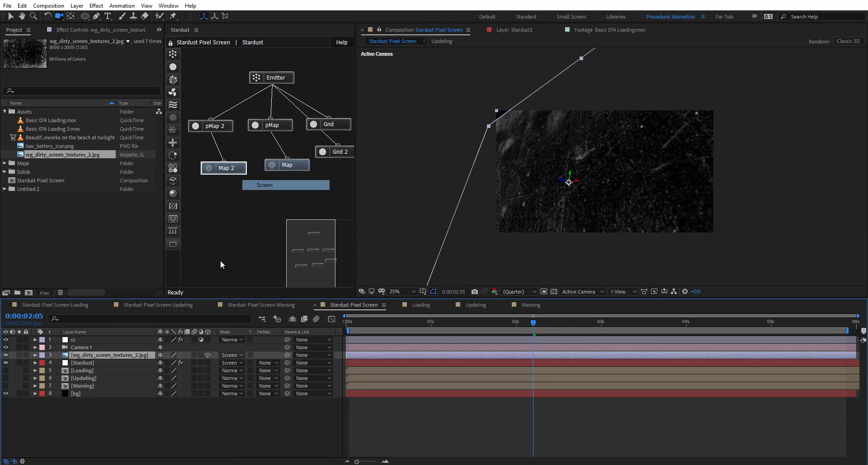
pyautogui.press('t')
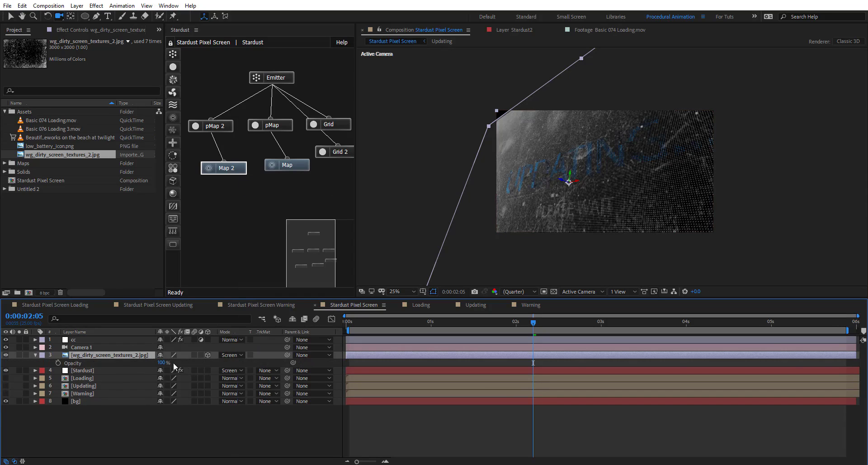
pyautogui.moveTo(164, 362); pyautogui.dragTo(143, 363)
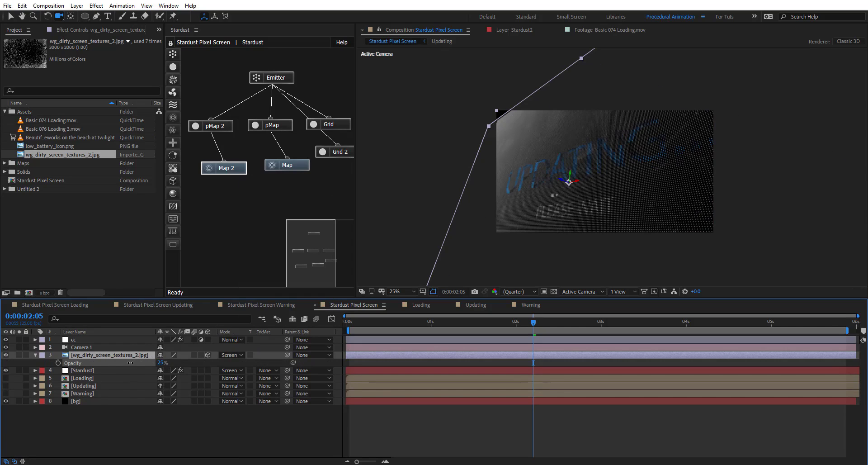
pyautogui.press('.')
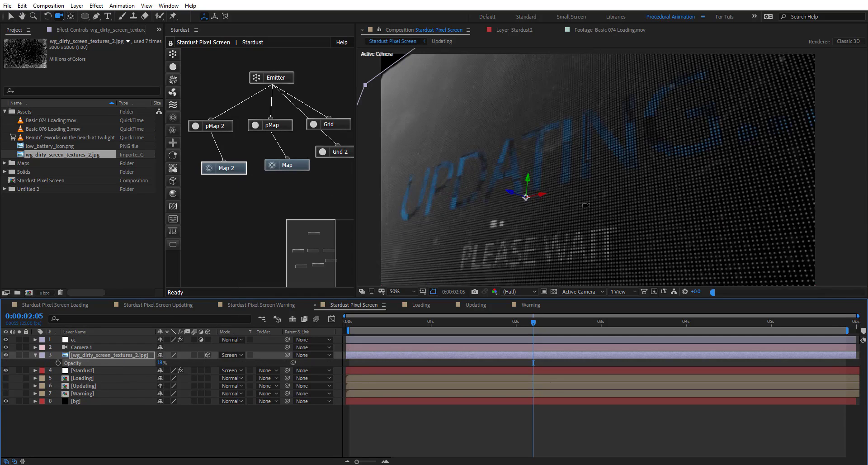
# - Apply a Curves effect to the dirty screen texture layer and bend the RGB curve slightly downward to darken it
pyautogui.click(72, 30)
pyautogui.hotkey('ctrl', 'space')
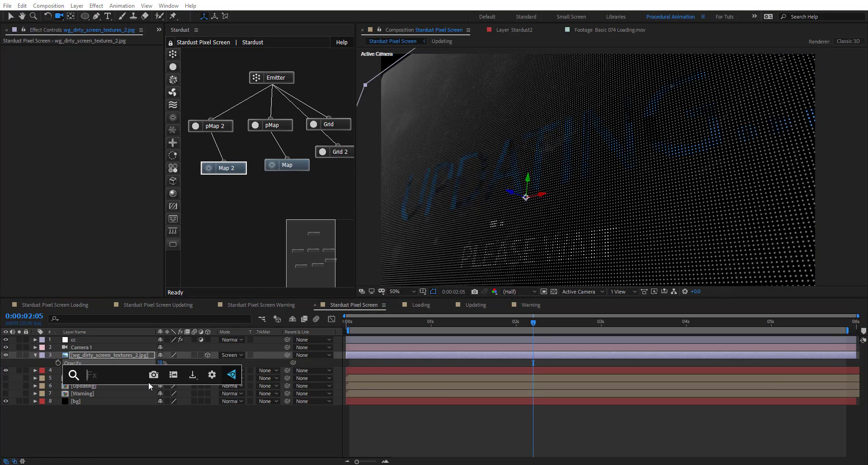
pyautogui.write('cur')
pyautogui.press('Return')
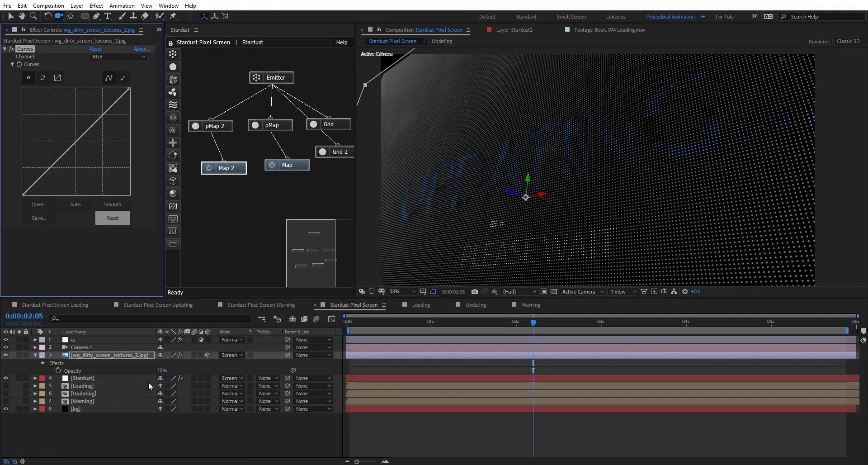
pyautogui.press('v')
pyautogui.moveTo(92, 124); pyautogui.dragTo(106, 135)
# - Refine the Curves and Curves 2 adjustments on the cc layer, pulling the first RGB curve further down
pyautogui.click(75, 340)
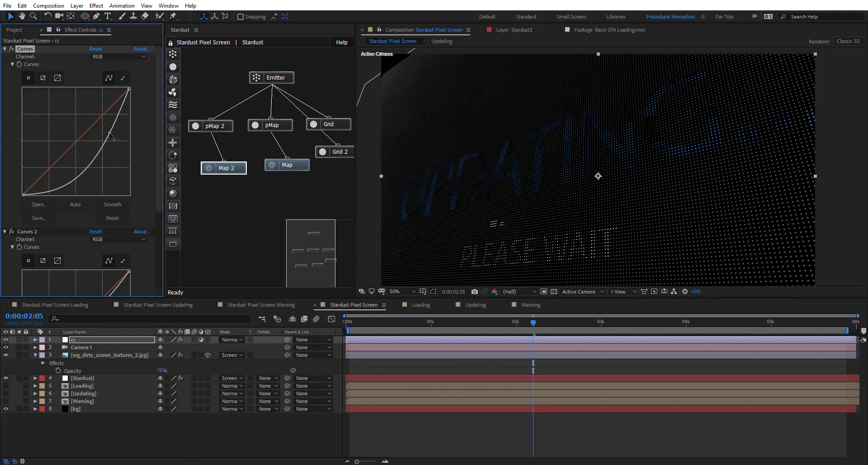
pyautogui.scroll(-5, 110, 136)
pyautogui.moveTo(100, 199); pyautogui.dragTo(102, 202)
pyautogui.scroll(5, 102, 202)
pyautogui.moveTo(109, 135); pyautogui.dragTo(91, 159)
# - Duplicate the dirty texture layer, place the copy directly below Stardust and set its Z position to 22
pyautogui.click(87, 354)
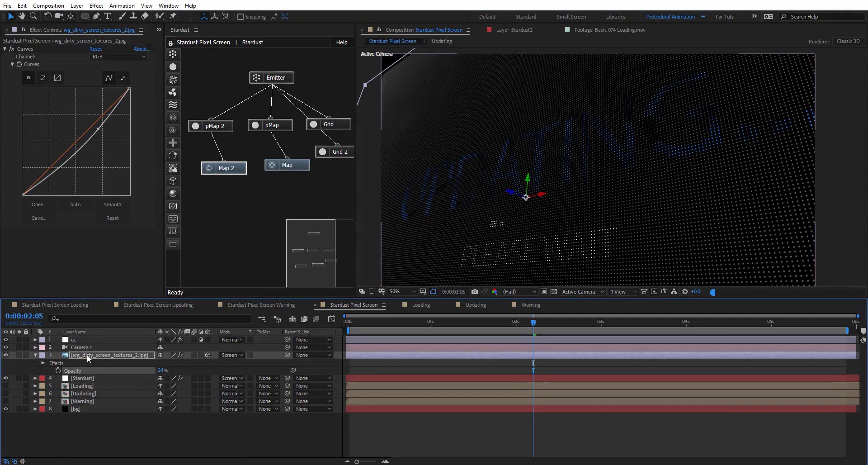
pyautogui.hotkey('ctrl', 'd')
pyautogui.moveTo(91, 357); pyautogui.dragTo(117, 387)
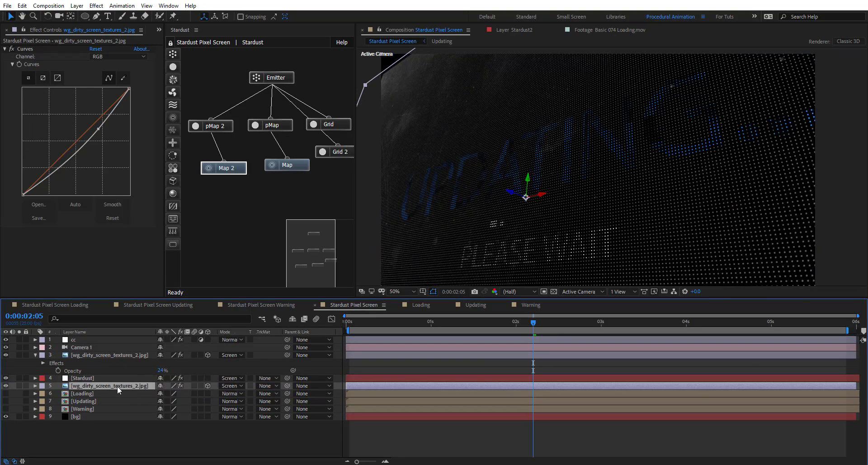
pyautogui.press('p')
pyautogui.moveTo(191, 394); pyautogui.dragTo(200, 393)
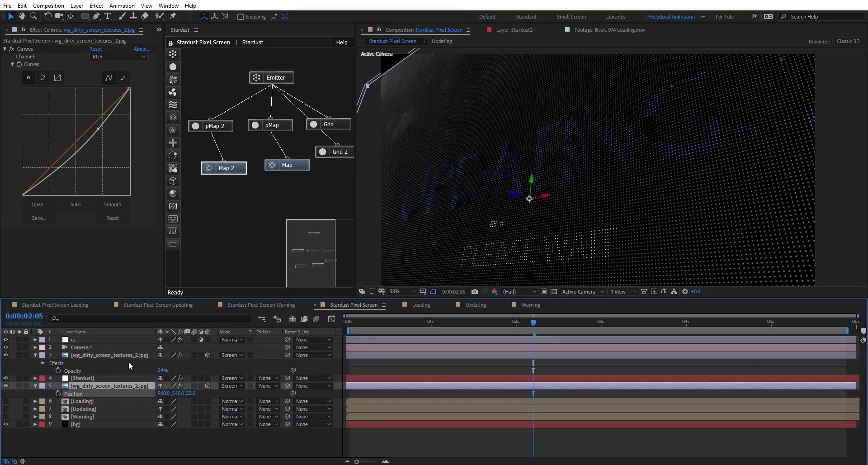
# - Set the upper dirty texture layer's Z position to -28 and check the composition at 0:00:02:21, 0:00:03:10 and 0:00:03:16
pyautogui.click(115, 356)
pyautogui.press('End')
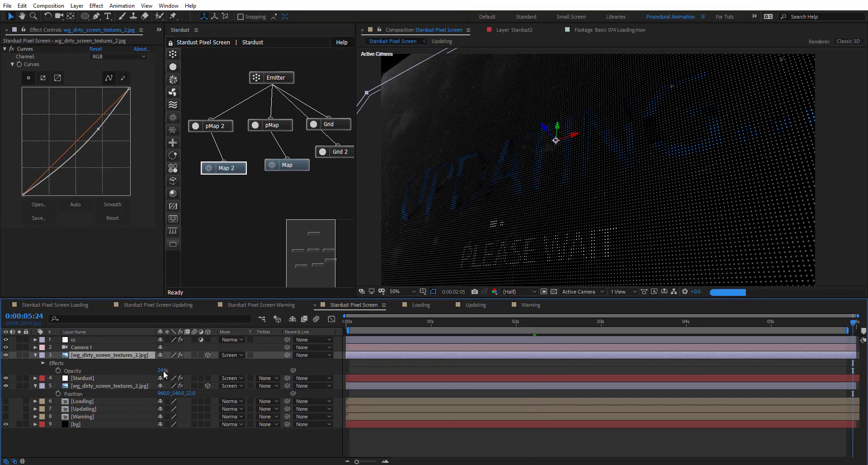
pyautogui.press('p')
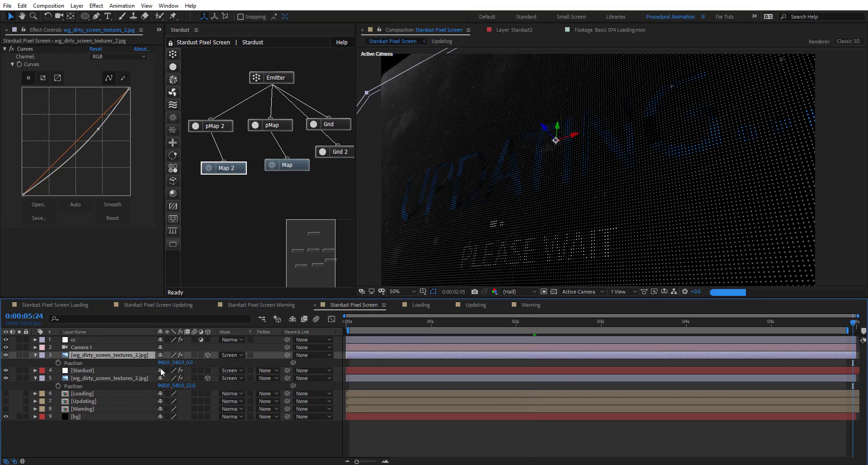
pyautogui.moveTo(193, 362)
pyautogui.mouseDown()
pyautogui.moveTo(181, 363)
pyautogui.moveTo(195, 362)
pyautogui.mouseUp()
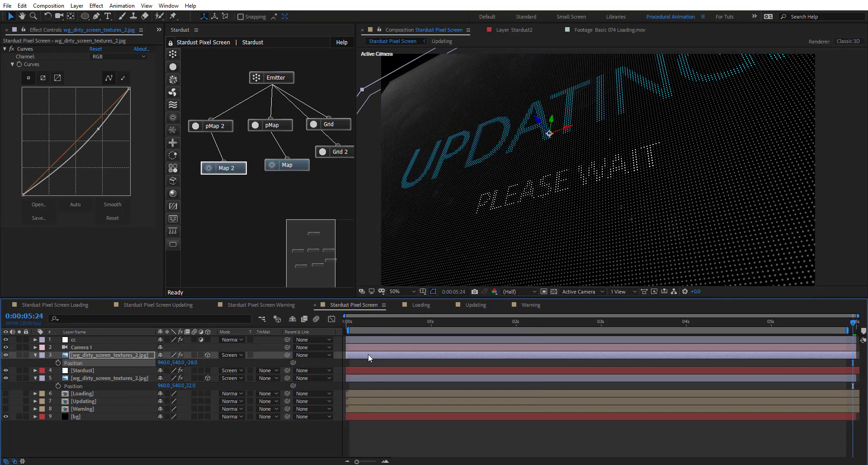
pyautogui.click(588, 327)
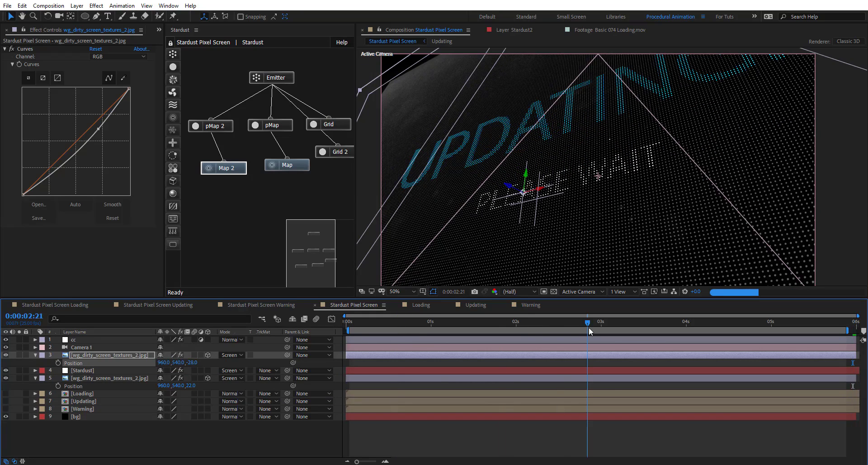
pyautogui.moveTo(589, 326); pyautogui.dragTo(635, 327)
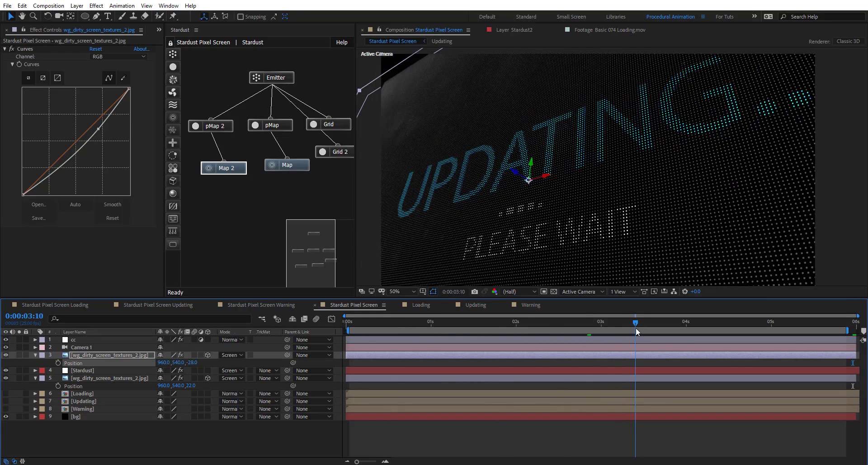
pyautogui.click(656, 327)
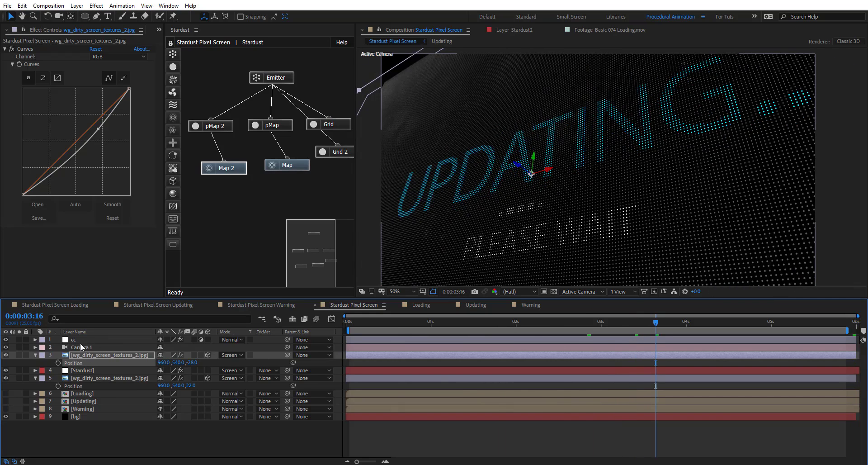
pyautogui.click(109, 438)
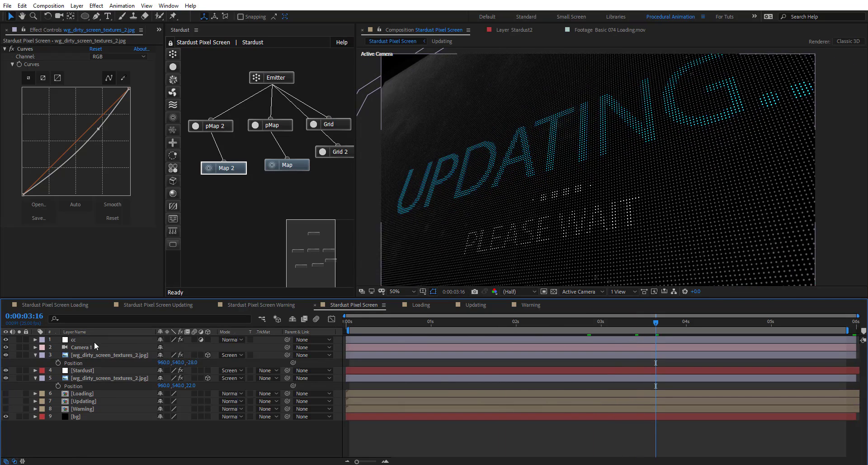
# - Turn on Depth of Field for Camera 1 and keyframe its Focus Distance
pyautogui.click(33, 347)
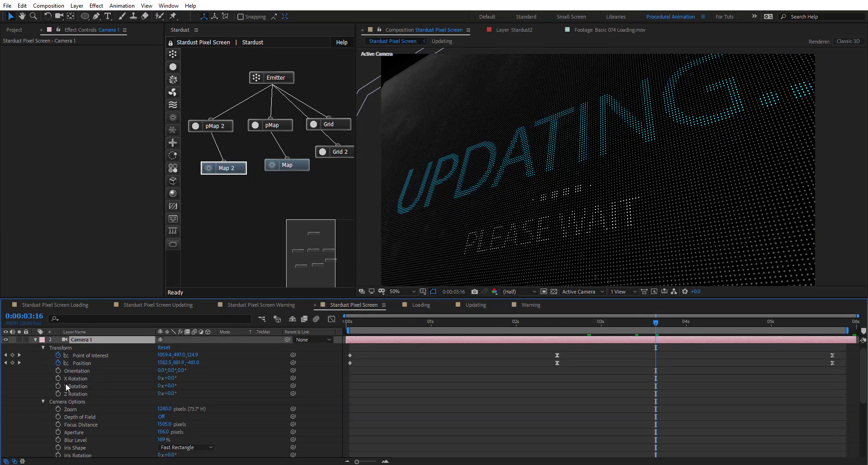
pyautogui.click(161, 416)
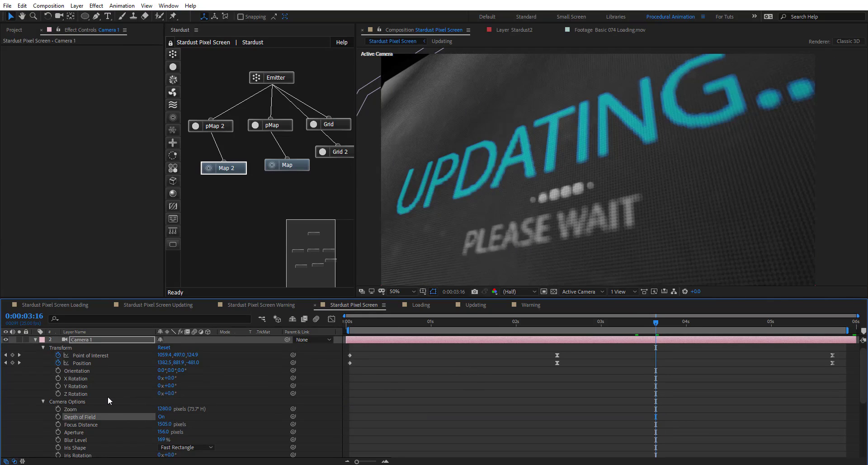
pyautogui.scroll(-3, 108, 397)
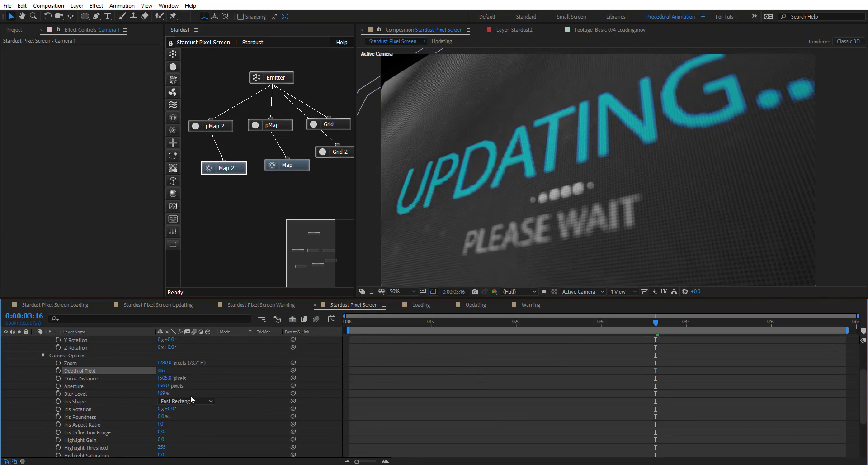
pyautogui.click(96, 378)
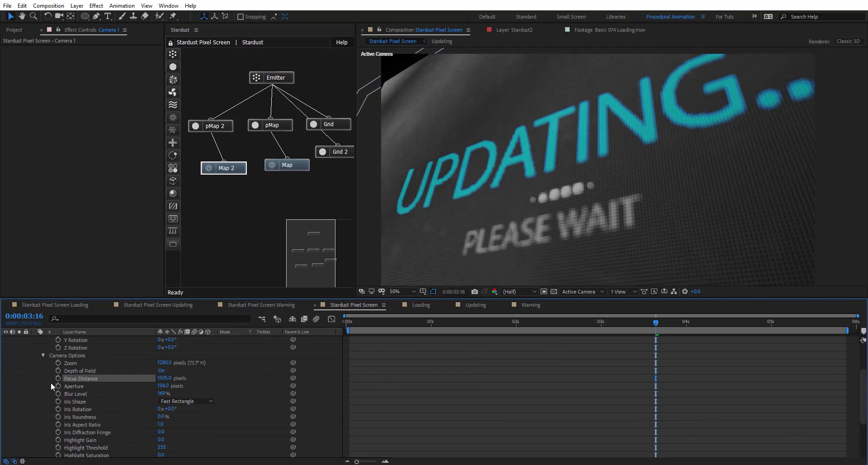
pyautogui.click(59, 377)
pyautogui.moveTo(164, 378); pyautogui.dragTo(141, 378)
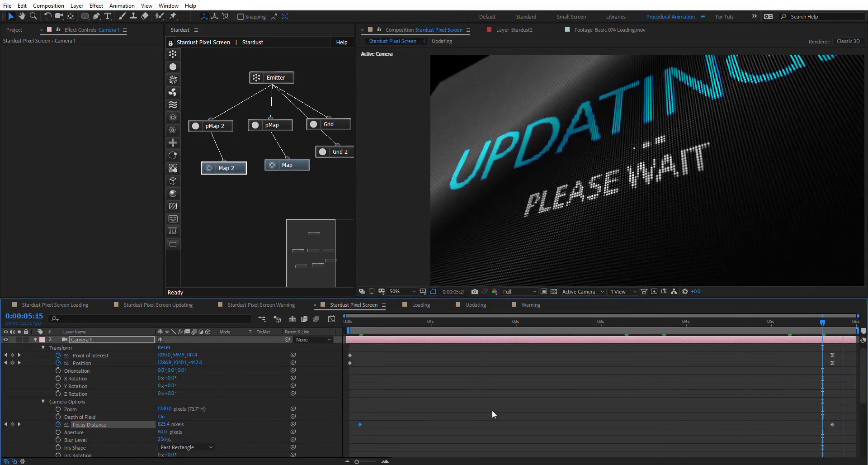
# - Check the depth of field at 0:00:01:19 and 0:00:02:09, and collapse the expanded layer properties
pyautogui.moveTo(471, 323); pyautogui.dragTo(496, 323)
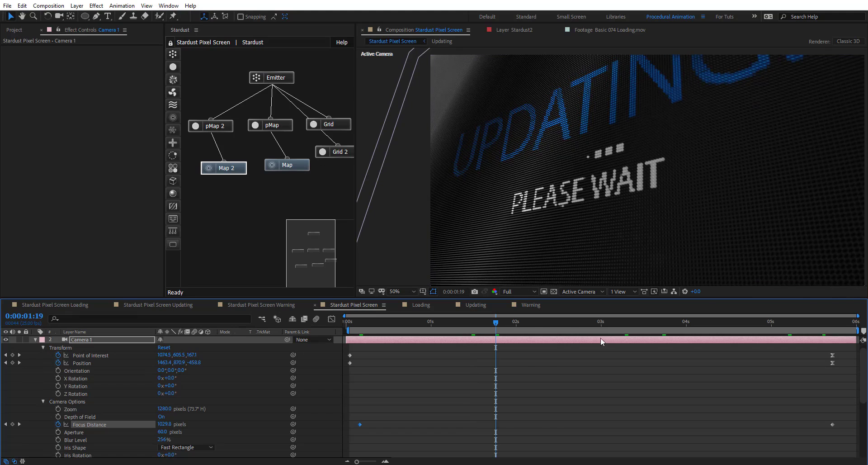
pyautogui.click(546, 323)
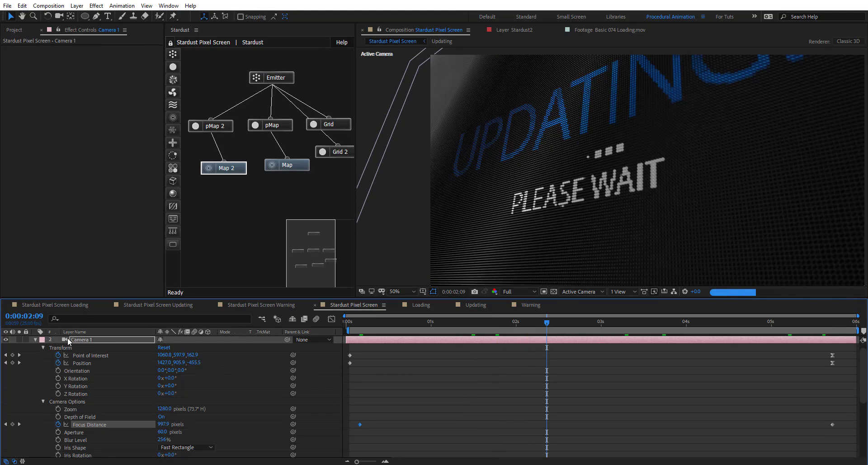
pyautogui.click(35, 339)
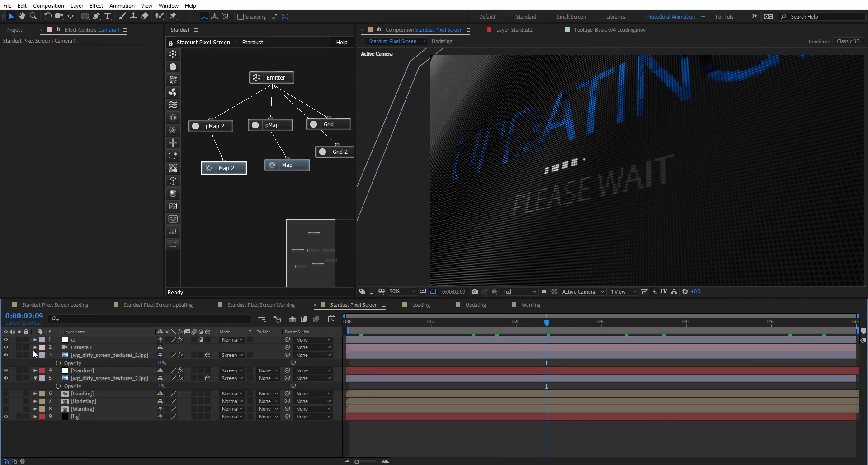
pyautogui.click(35, 370)
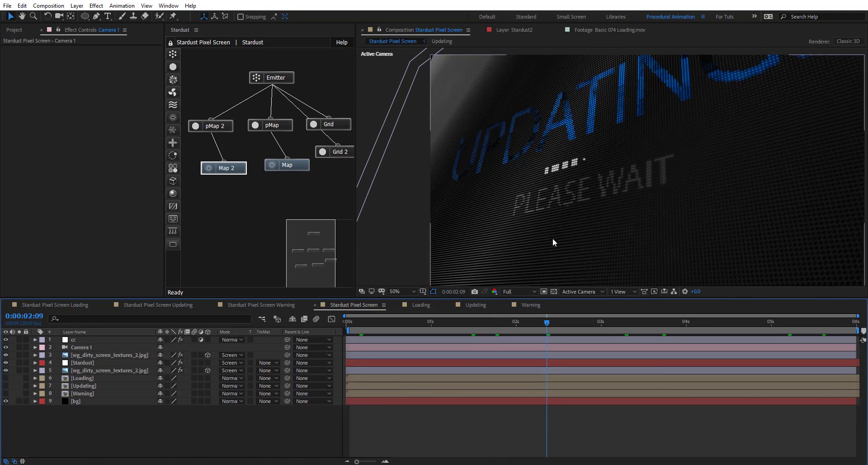
# - Disable the Fractal Noise effect on the Updating text layer in the Updating composition and return to Stardust Pixel Screen
pyautogui.click(475, 304)
pyautogui.click(11, 48)
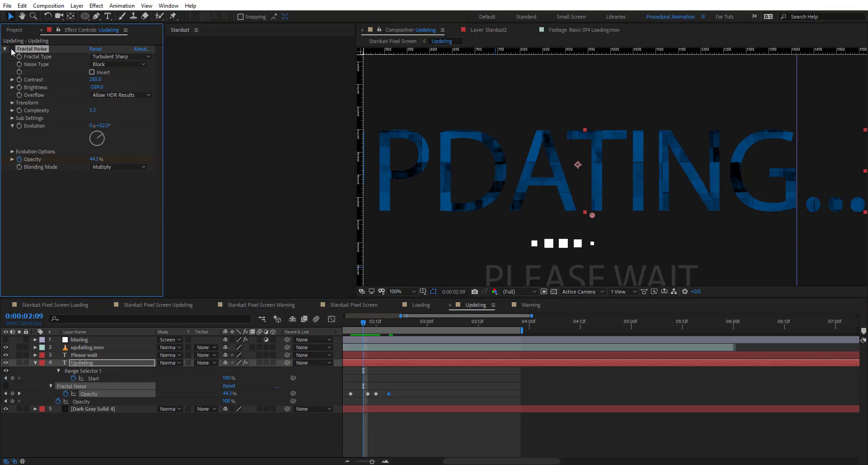
pyautogui.click(373, 302)
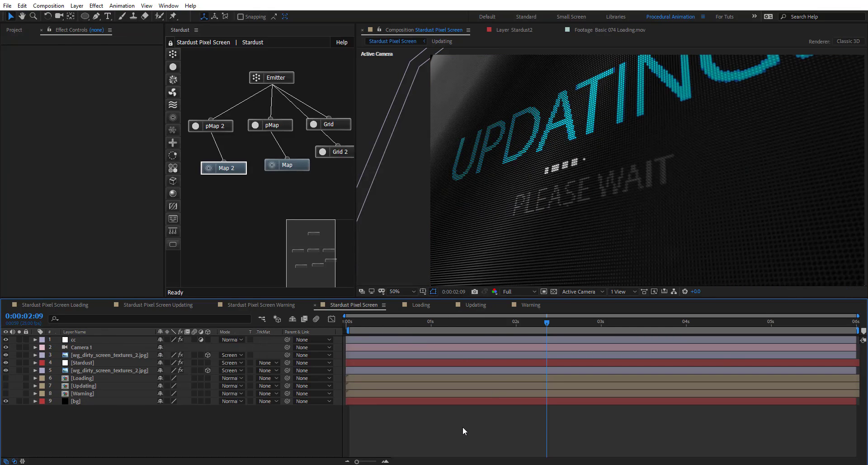
# - Add a Channel Blur effect to the cc layer, collapse its two Curves effects and move Channel Blur above them
pyautogui.click(78, 340)
pyautogui.hotkey('ctrl', 'space')
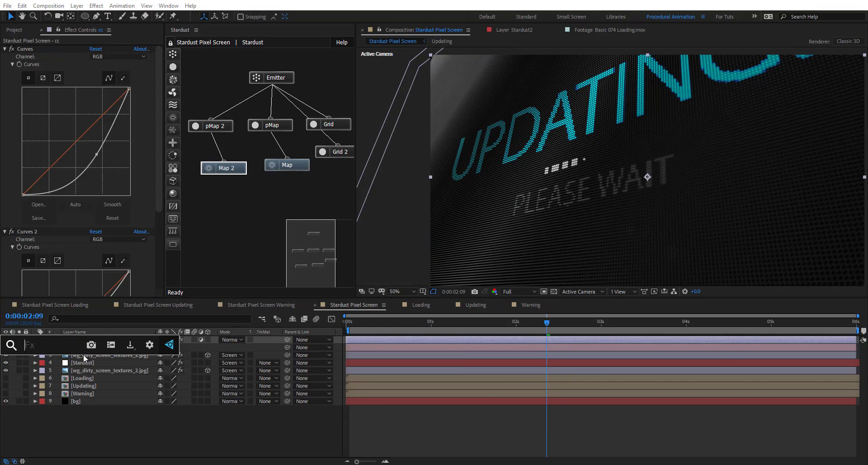
pyautogui.write('chan')
pyautogui.press('Return')
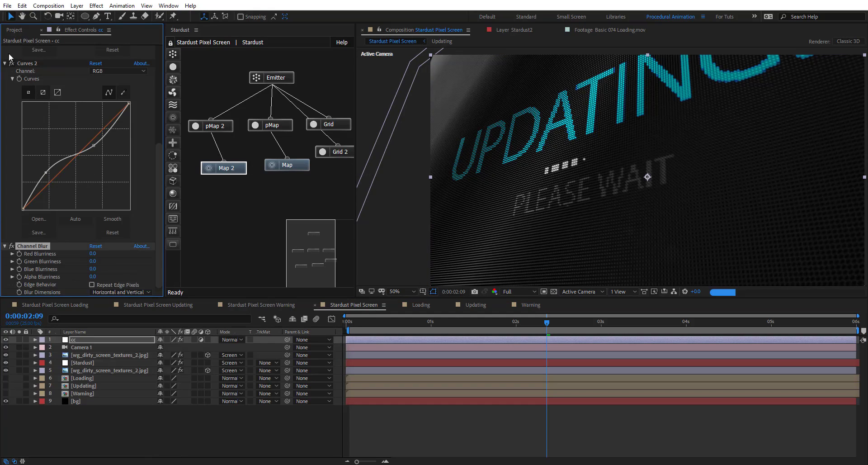
pyautogui.click(4, 63)
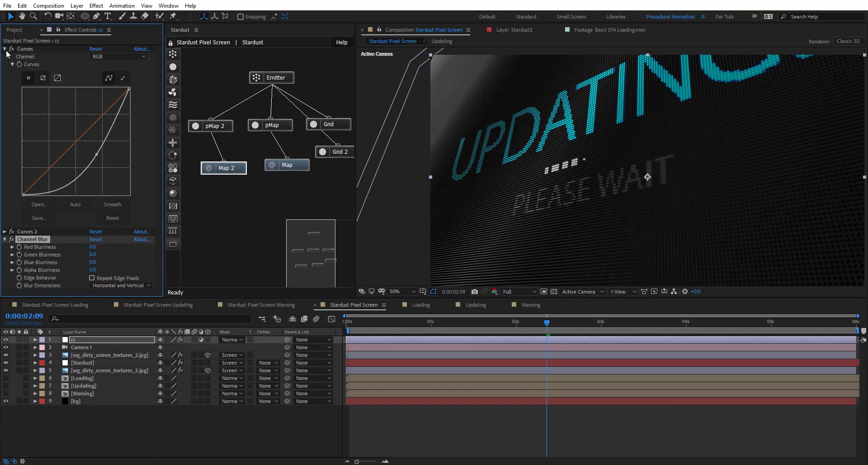
pyautogui.click(5, 49)
pyautogui.moveTo(32, 67); pyautogui.dragTo(34, 46)
# - Set Channel Blur's Red Blurriness to 19 and Blue Blurriness to 27, and check the effect at 0:00:04:02
pyautogui.moveTo(93, 61); pyautogui.dragTo(108, 69)
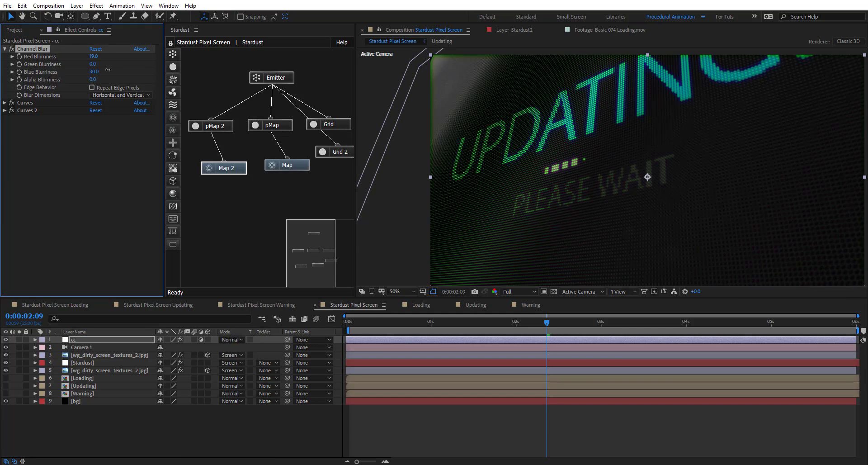
pyautogui.moveTo(108, 69); pyautogui.dragTo(106, 69)
pyautogui.moveTo(401, 323); pyautogui.dragTo(693, 333)
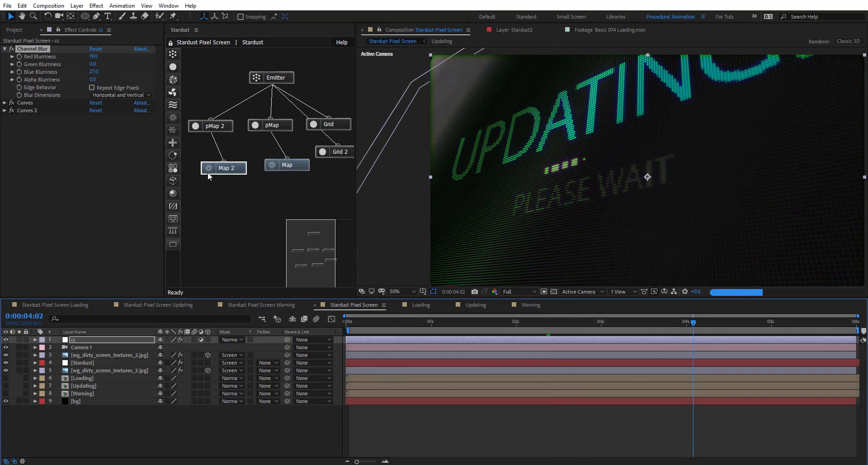
pyautogui.click(10, 49)
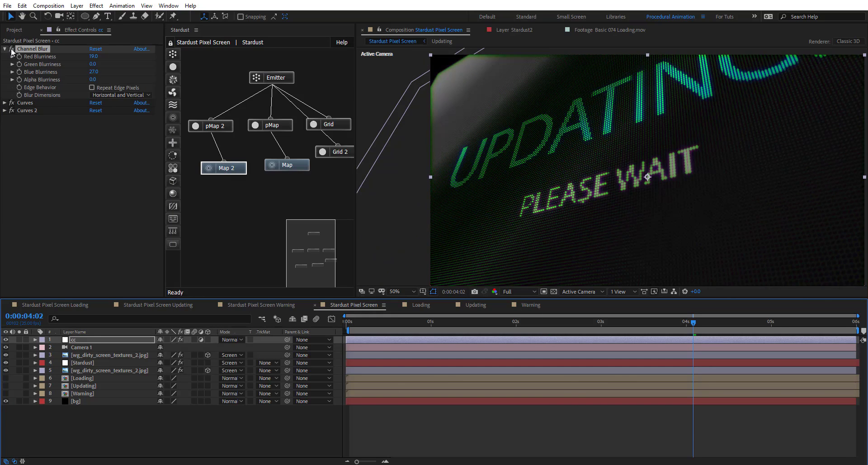
# - Switch off the cc layer's Channel Blur and add the beach-at-twilight footage as the top layer of the Updating composition
pyautogui.click(11, 49)
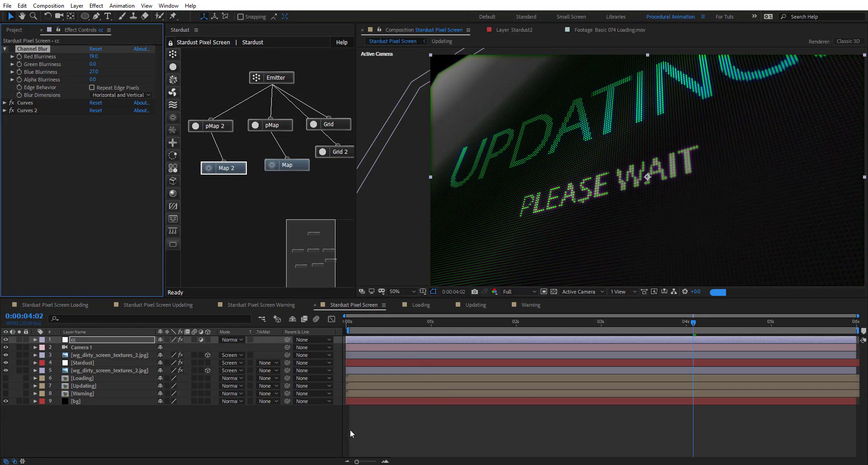
pyautogui.click(477, 305)
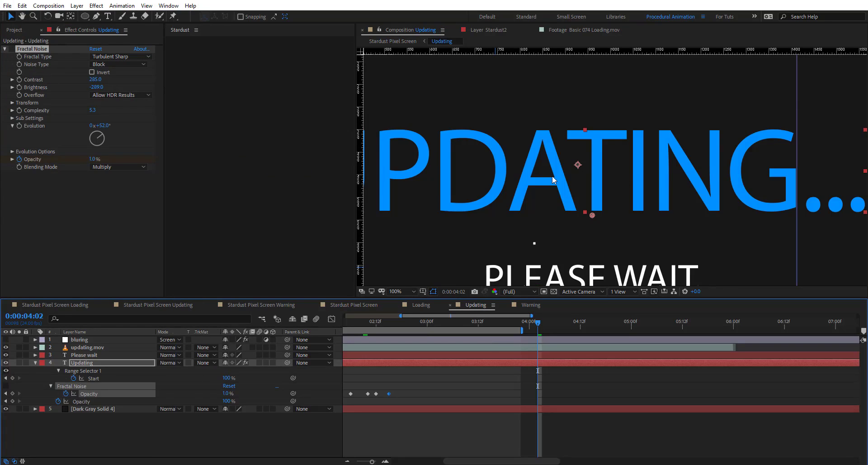
pyautogui.scroll(-2, 553, 179)
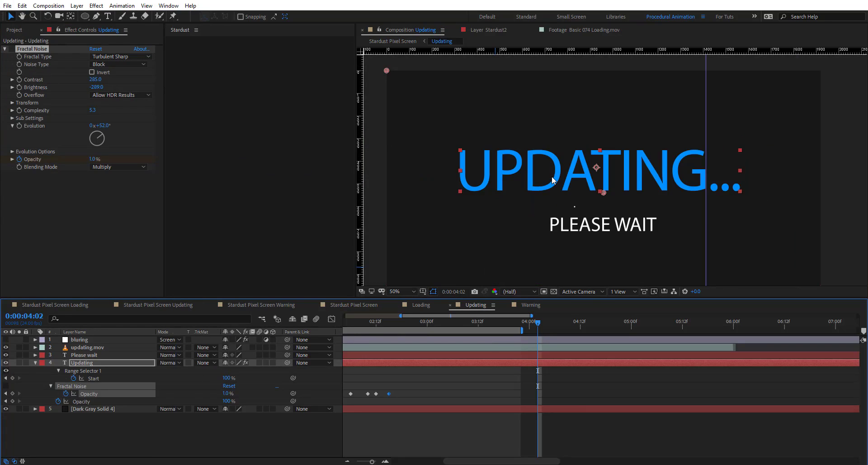
pyautogui.click(19, 32)
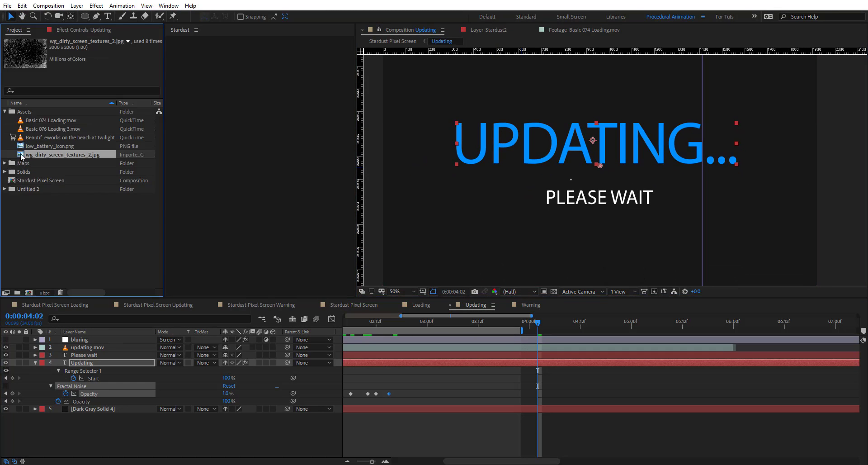
pyautogui.moveTo(40, 137); pyautogui.dragTo(30, 331)
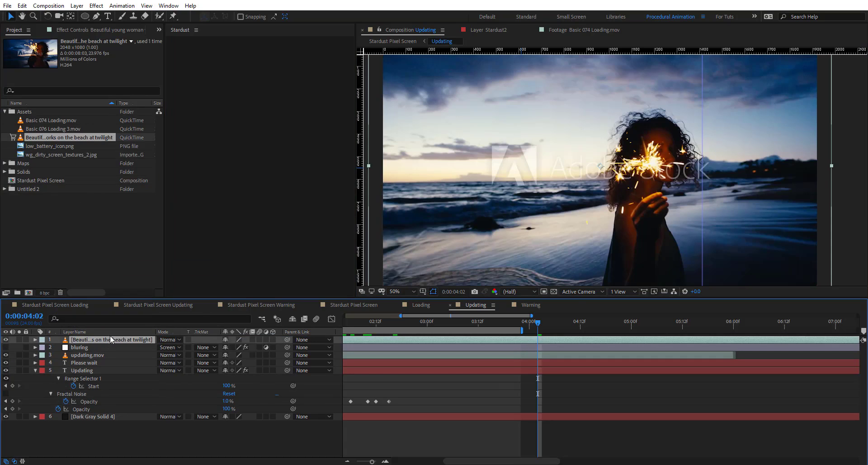
# - Shift the beach footage layer earlier in the Updating composition's timeline and check it at 0:00:00:17
pyautogui.scroll(-2, 614, 172)
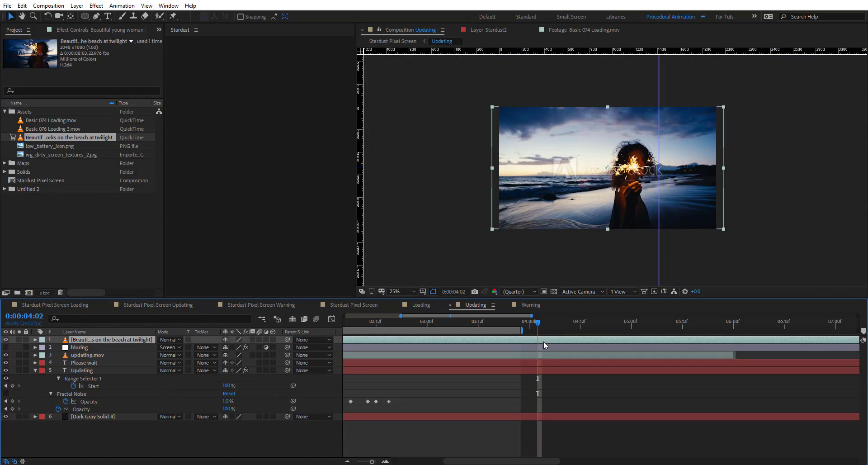
pyautogui.moveTo(544, 341); pyautogui.dragTo(407, 343)
pyautogui.hscroll(-1, 366, 328)
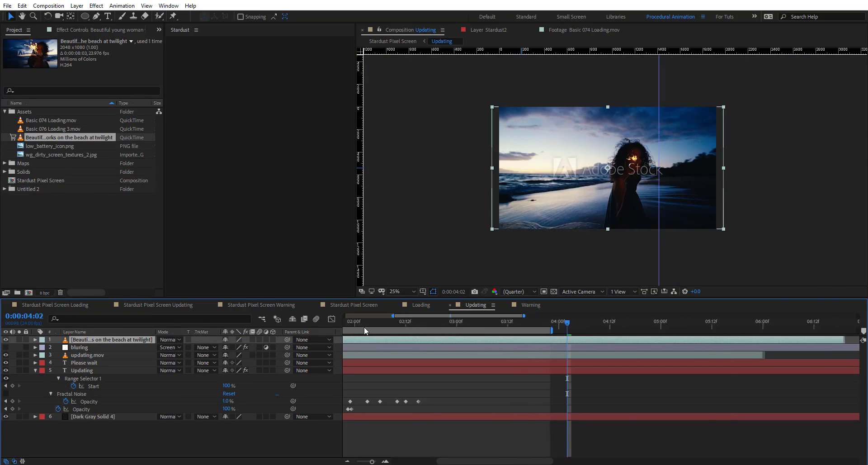
pyautogui.hscroll(-3, 366, 325)
pyautogui.hscroll(3, 353, 364)
pyautogui.scroll(-3, 352, 365)
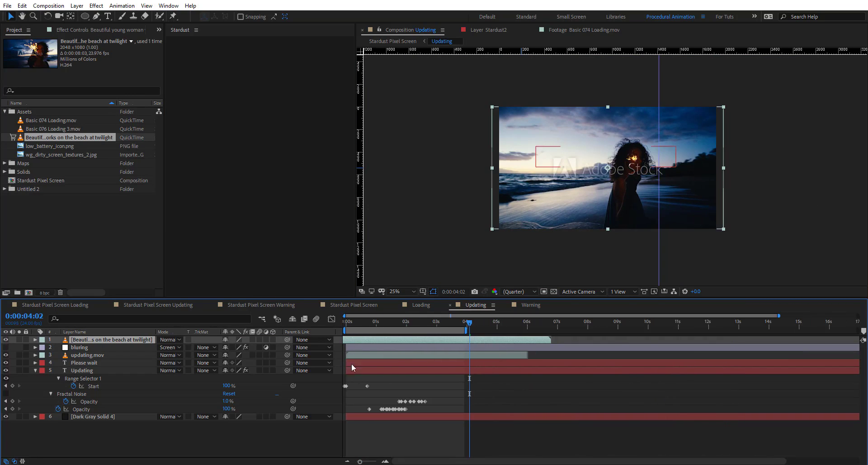
pyautogui.moveTo(360, 326)
pyautogui.mouseDown()
pyautogui.moveTo(353, 326)
pyautogui.moveTo(372, 322)
pyautogui.mouseUp()
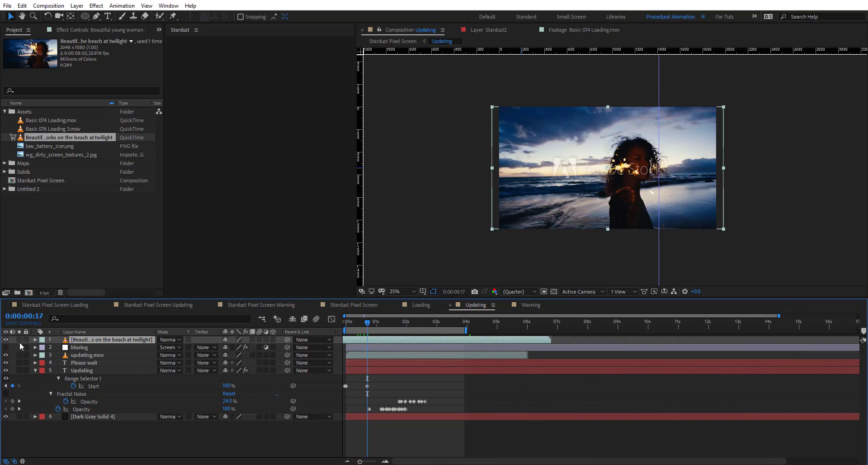
# - Return to the Stardust Pixel Screen composition and examine the footage on the dots at 0:00:00:18 and 0:00:03:04
pyautogui.click(365, 304)
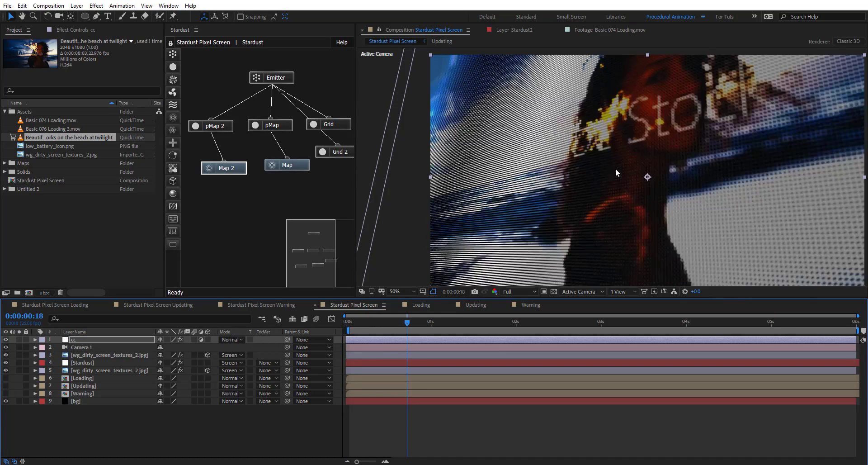
pyautogui.moveTo(651, 106); pyautogui.dragTo(615, 114)
pyautogui.scroll(-2, 586, 140)
pyautogui.scroll(2, 586, 138)
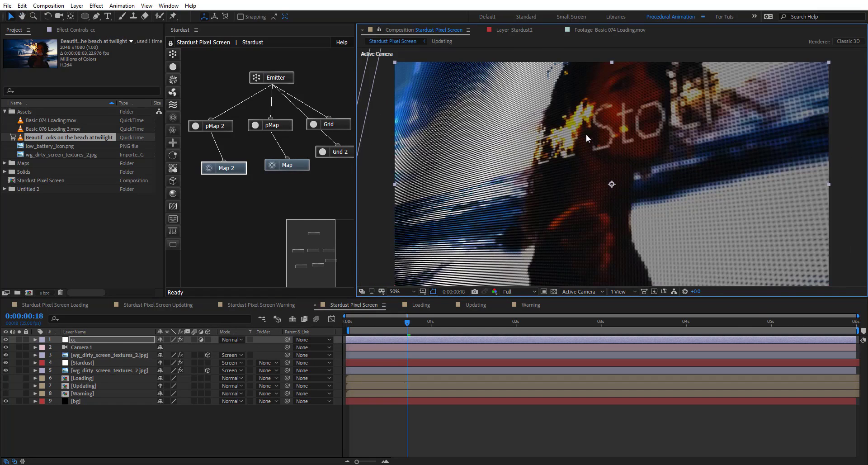
pyautogui.moveTo(626, 170); pyautogui.dragTo(583, 219)
pyautogui.moveTo(407, 322); pyautogui.dragTo(617, 327)
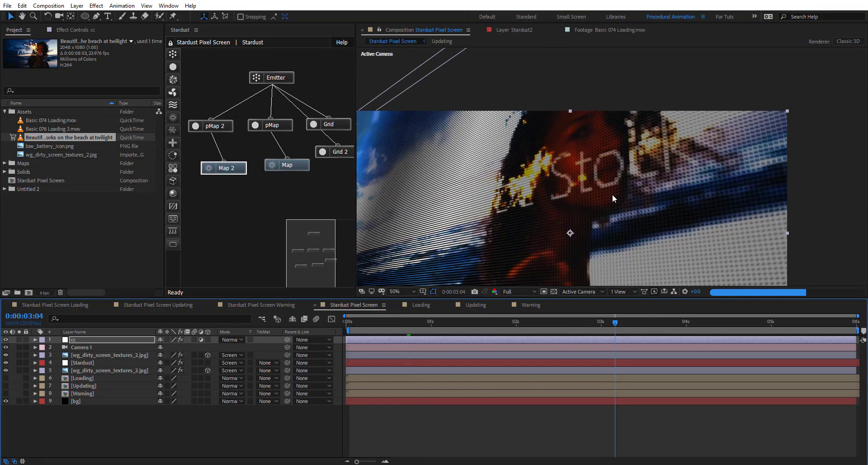
pyautogui.moveTo(516, 222); pyautogui.dragTo(537, 143)
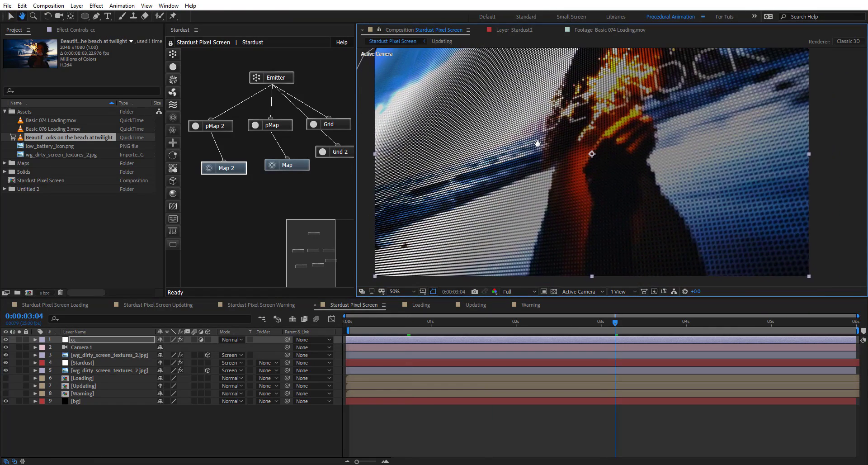
# - Fit the composition preview to its viewer and enlarge the viewer by shrinking the timeline area
pyautogui.click(405, 292)
pyautogui.click(414, 309)
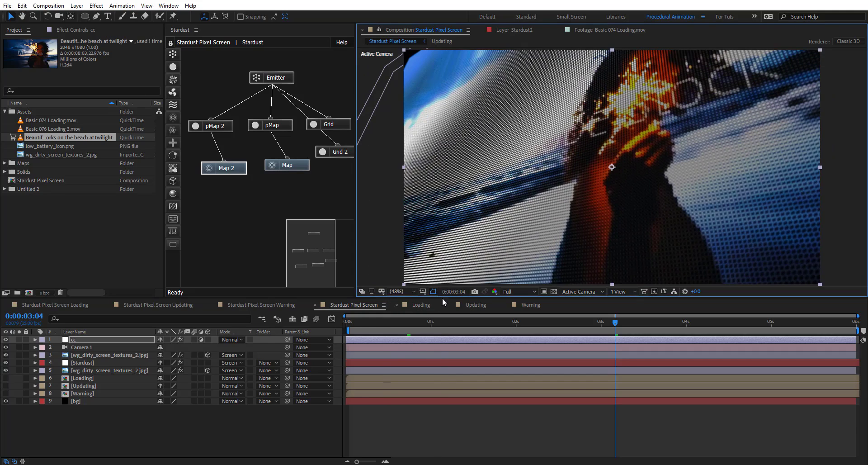
pyautogui.moveTo(442, 297); pyautogui.dragTo(438, 330)
pyautogui.press('space')
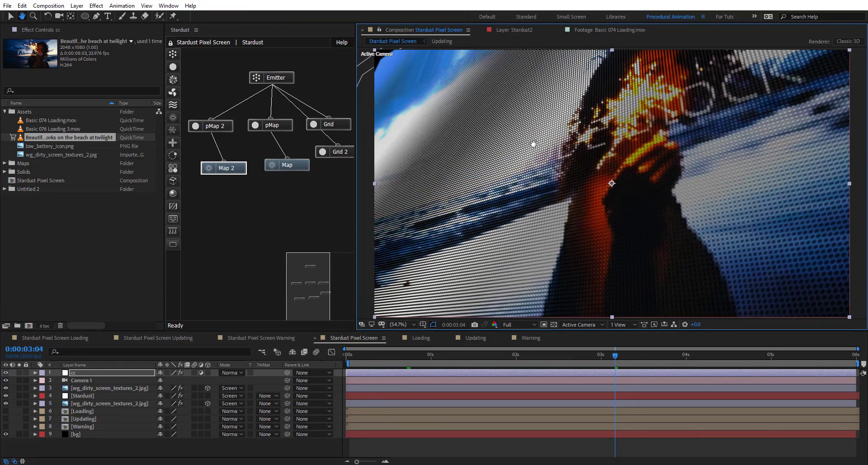
pyautogui.moveTo(534, 144); pyautogui.dragTo(532, 149)
# - Add an unconnected Turbulence node to the Stardust graph and set its Position offset to 340 at 0:00:00:14
pyautogui.click(252, 222)
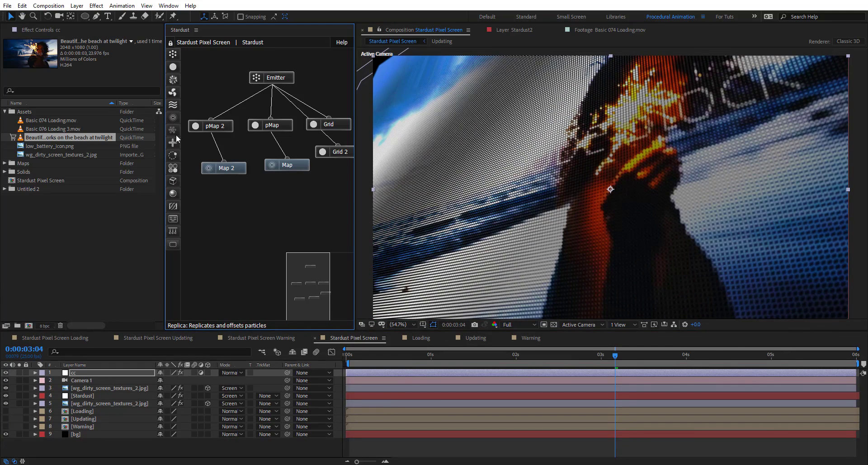
pyautogui.moveTo(172, 104); pyautogui.dragTo(242, 222)
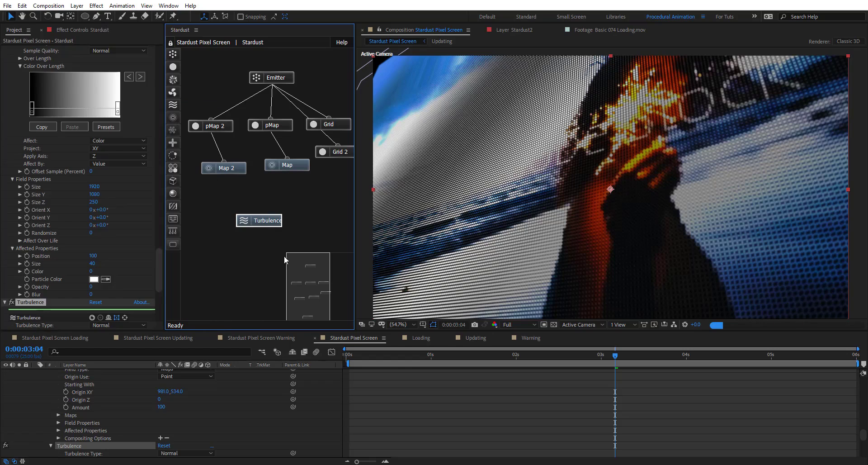
pyautogui.click(395, 357)
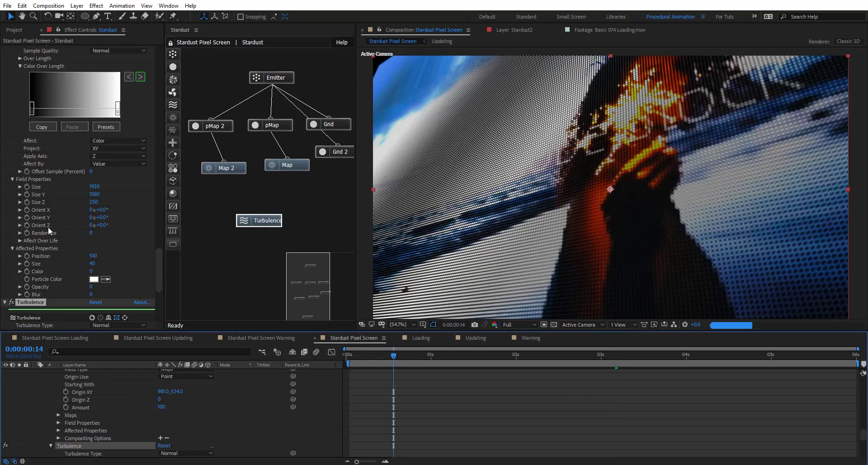
pyautogui.scroll(-5, 52, 240)
pyautogui.scroll(-1, 61, 266)
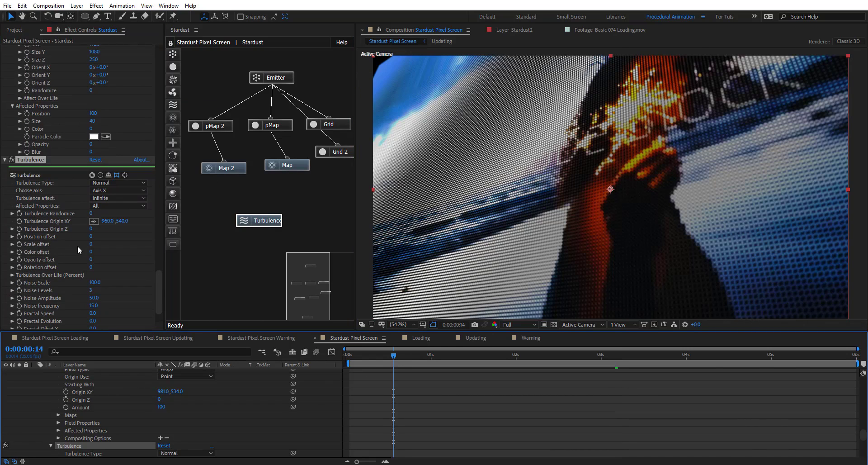
pyautogui.moveTo(91, 238); pyautogui.dragTo(105, 240)
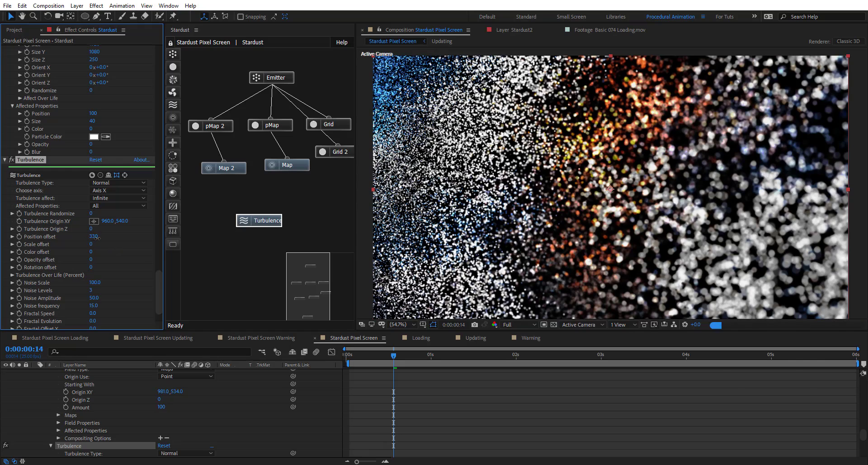
pyautogui.moveTo(98, 238); pyautogui.dragTo(98, 238)
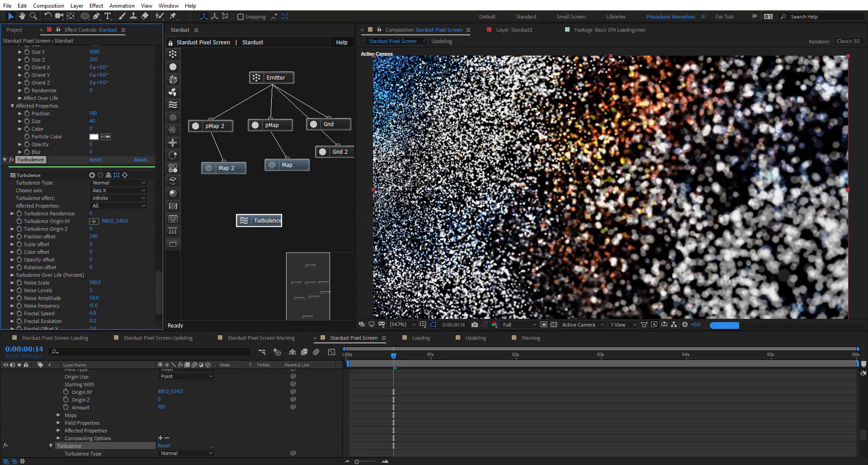
# - Keyframe Turbulence's Position offset from 340 at 0:00:00:14 to 0 at 0:00:05:08 and preview the animation
pyautogui.scroll(8, 101, 407)
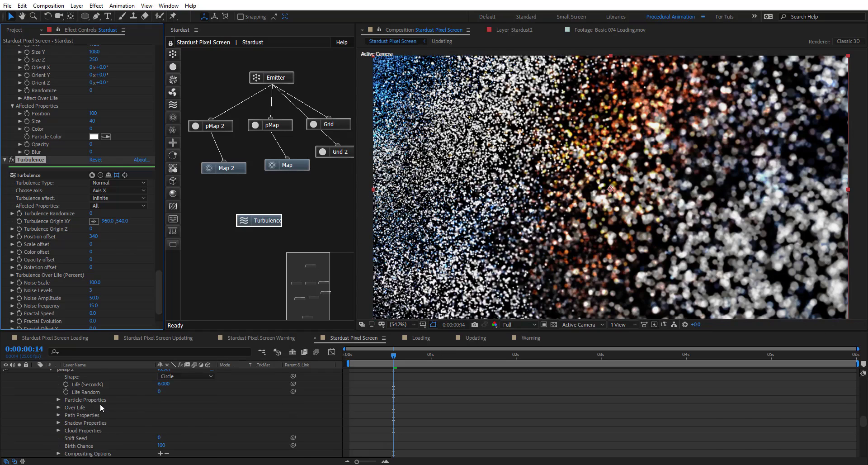
pyautogui.scroll(5, 102, 407)
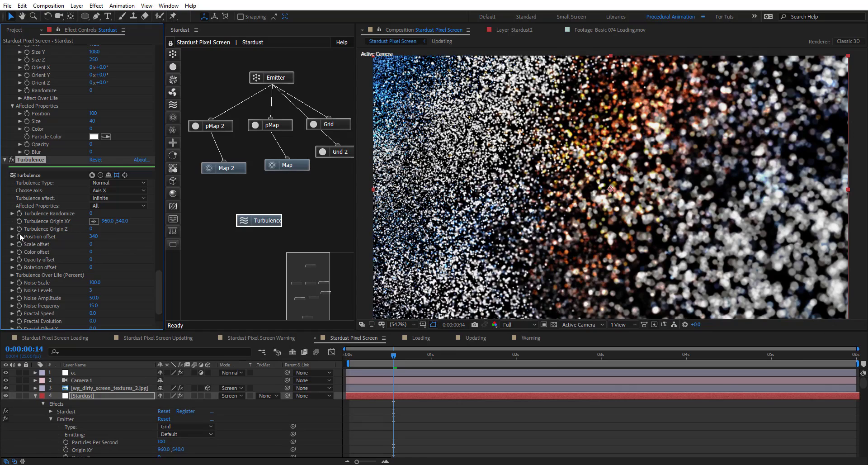
pyautogui.click(799, 354)
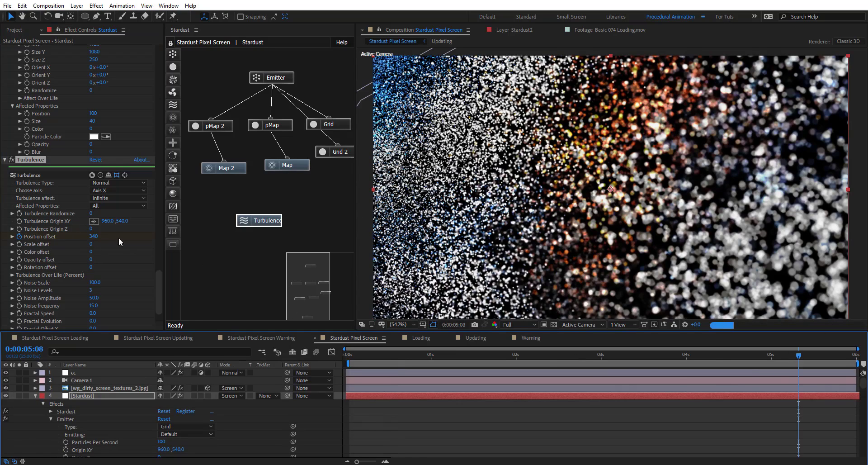
pyautogui.click(92, 236)
pyautogui.write('0')
pyautogui.press('Return')
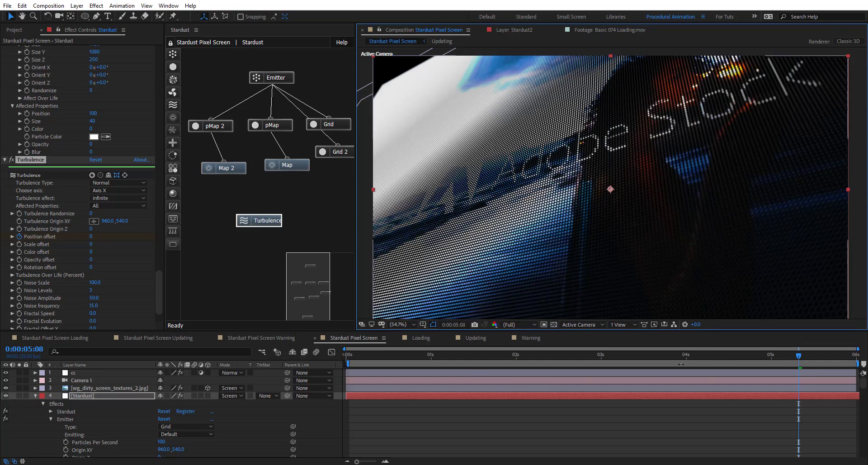
pyautogui.click(551, 361)
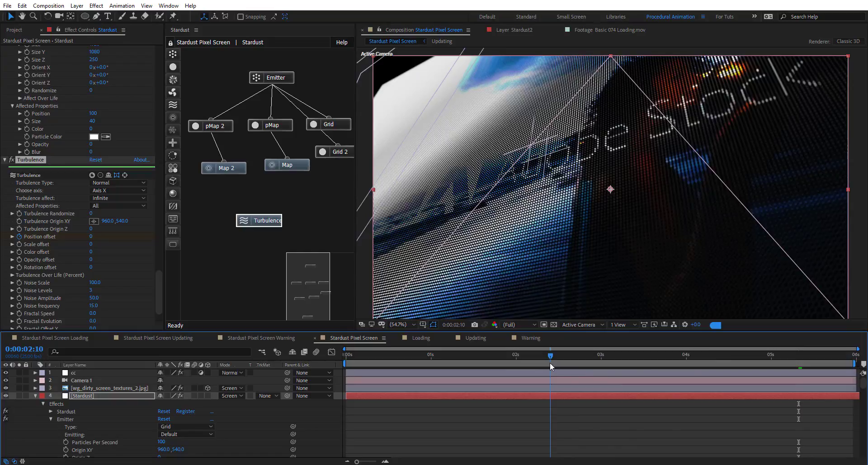
pyautogui.press('space')
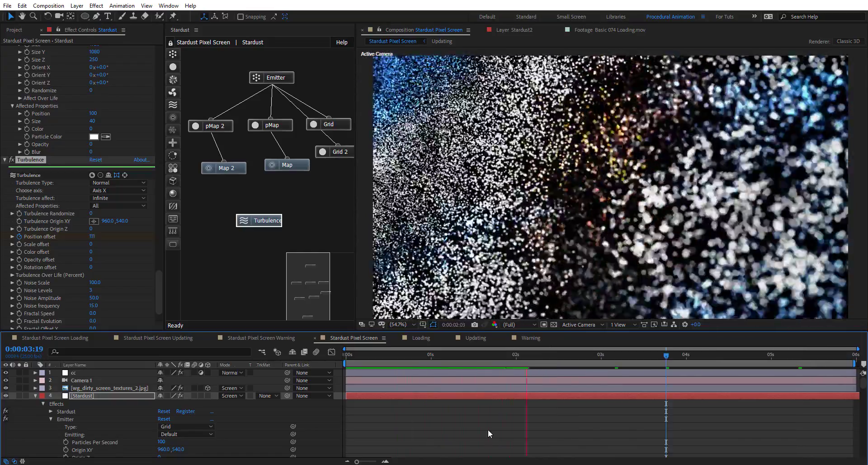